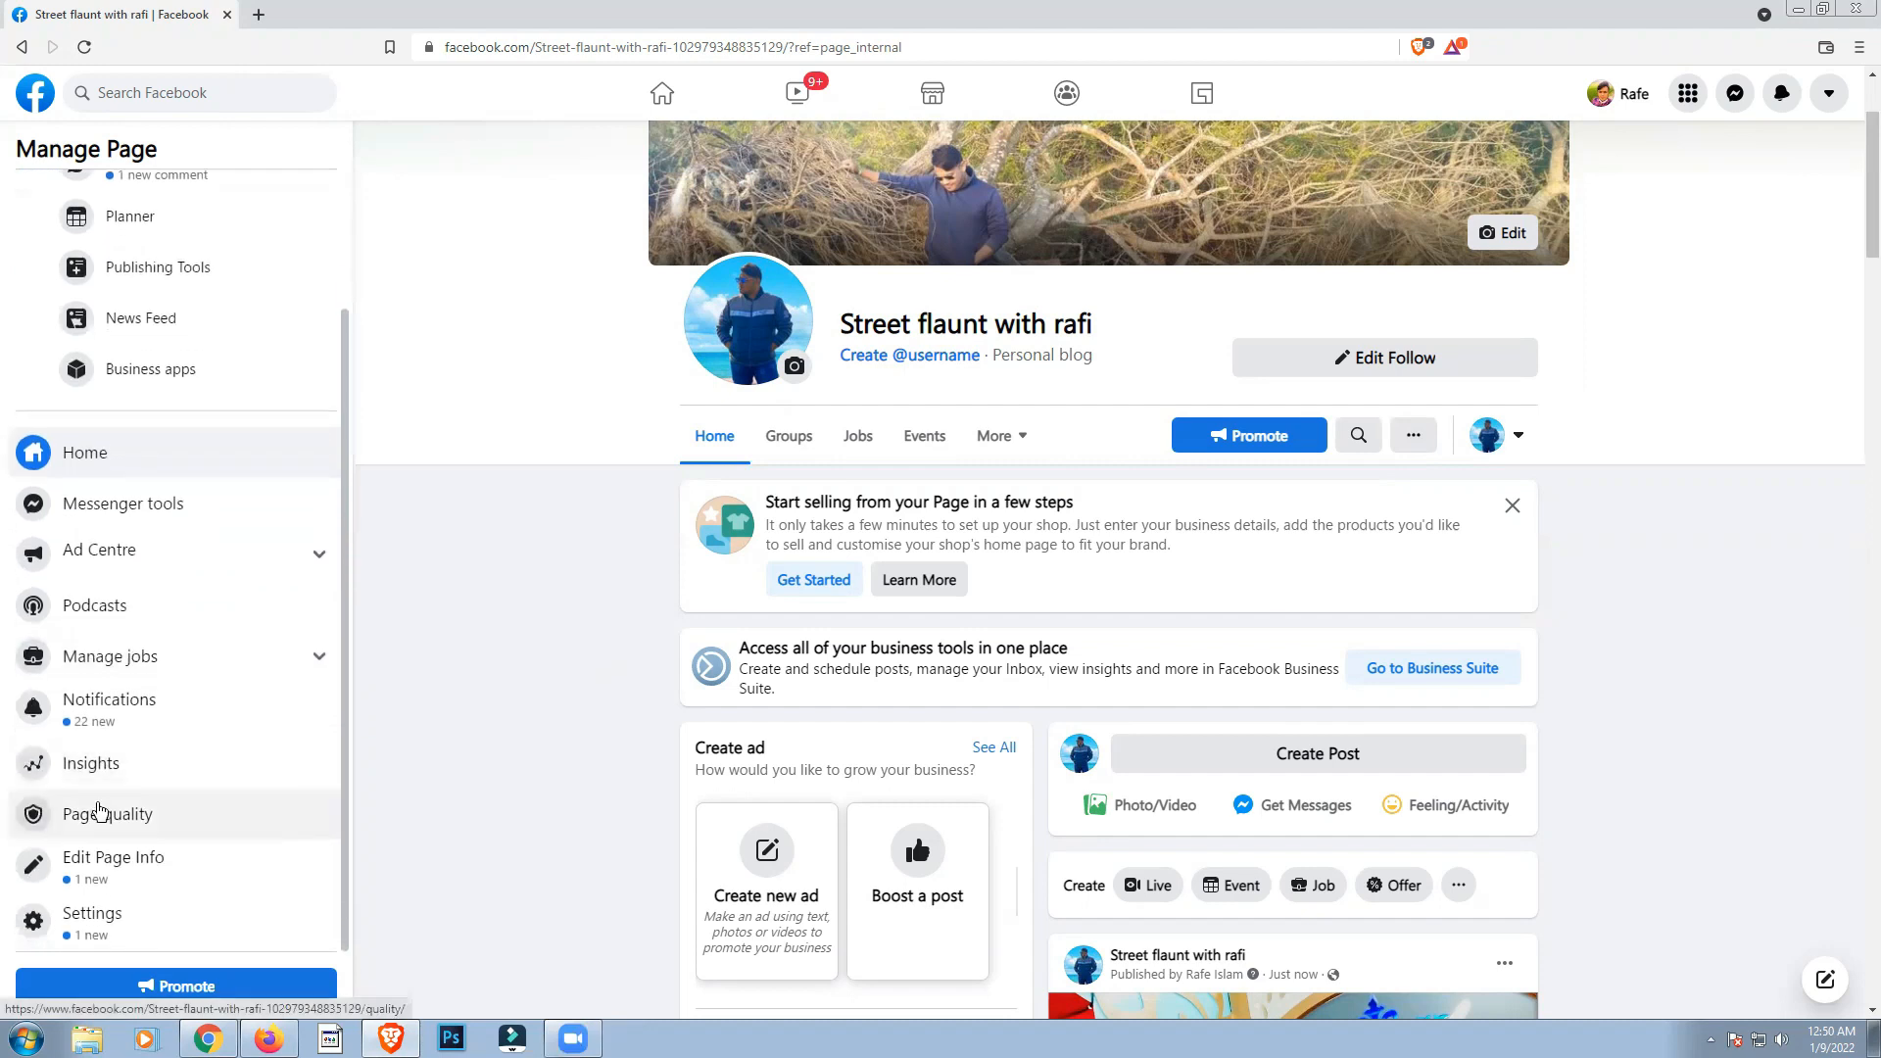
Step: Open the Page's settings and examine the Page roles section, including the role option for assigning a new Page role
{"action": "left_click", "coordinate": [103, 923]}
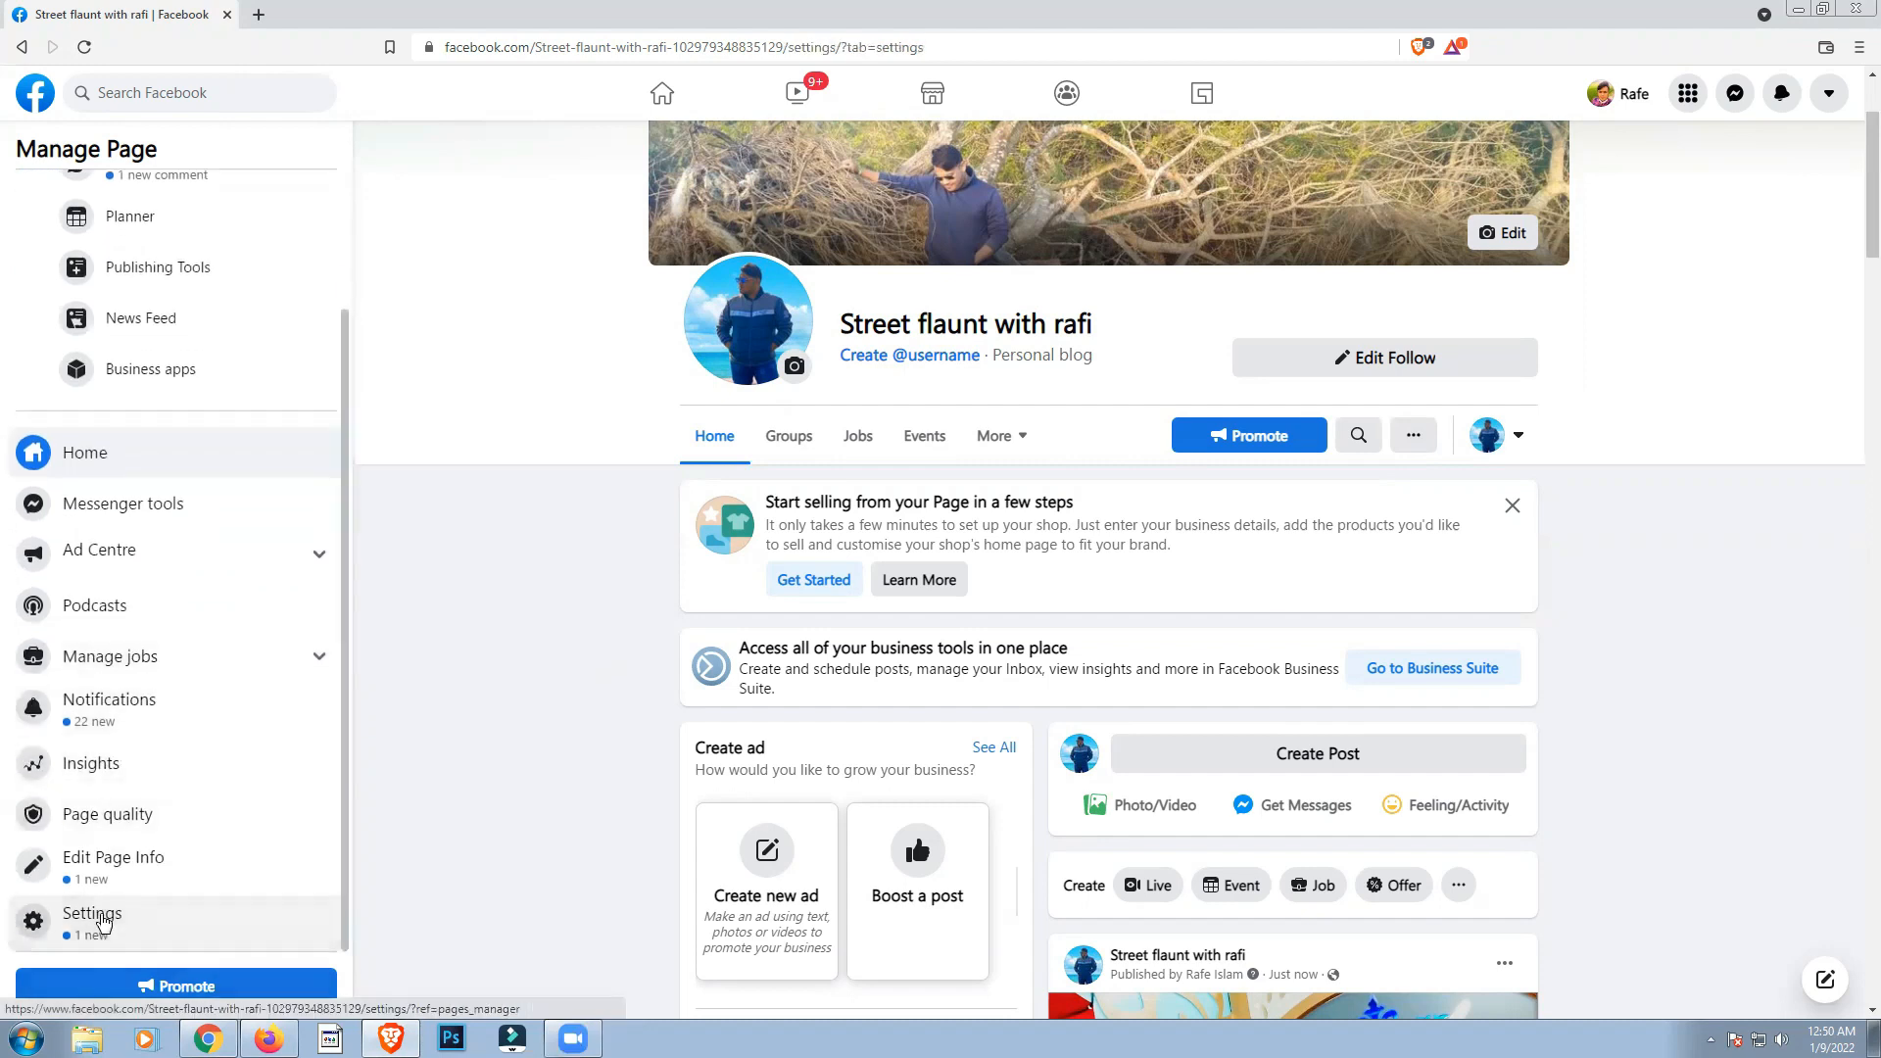
{"action": "scroll", "coordinate": [117, 752], "scroll_direction": "down", "scroll_amount": 2}
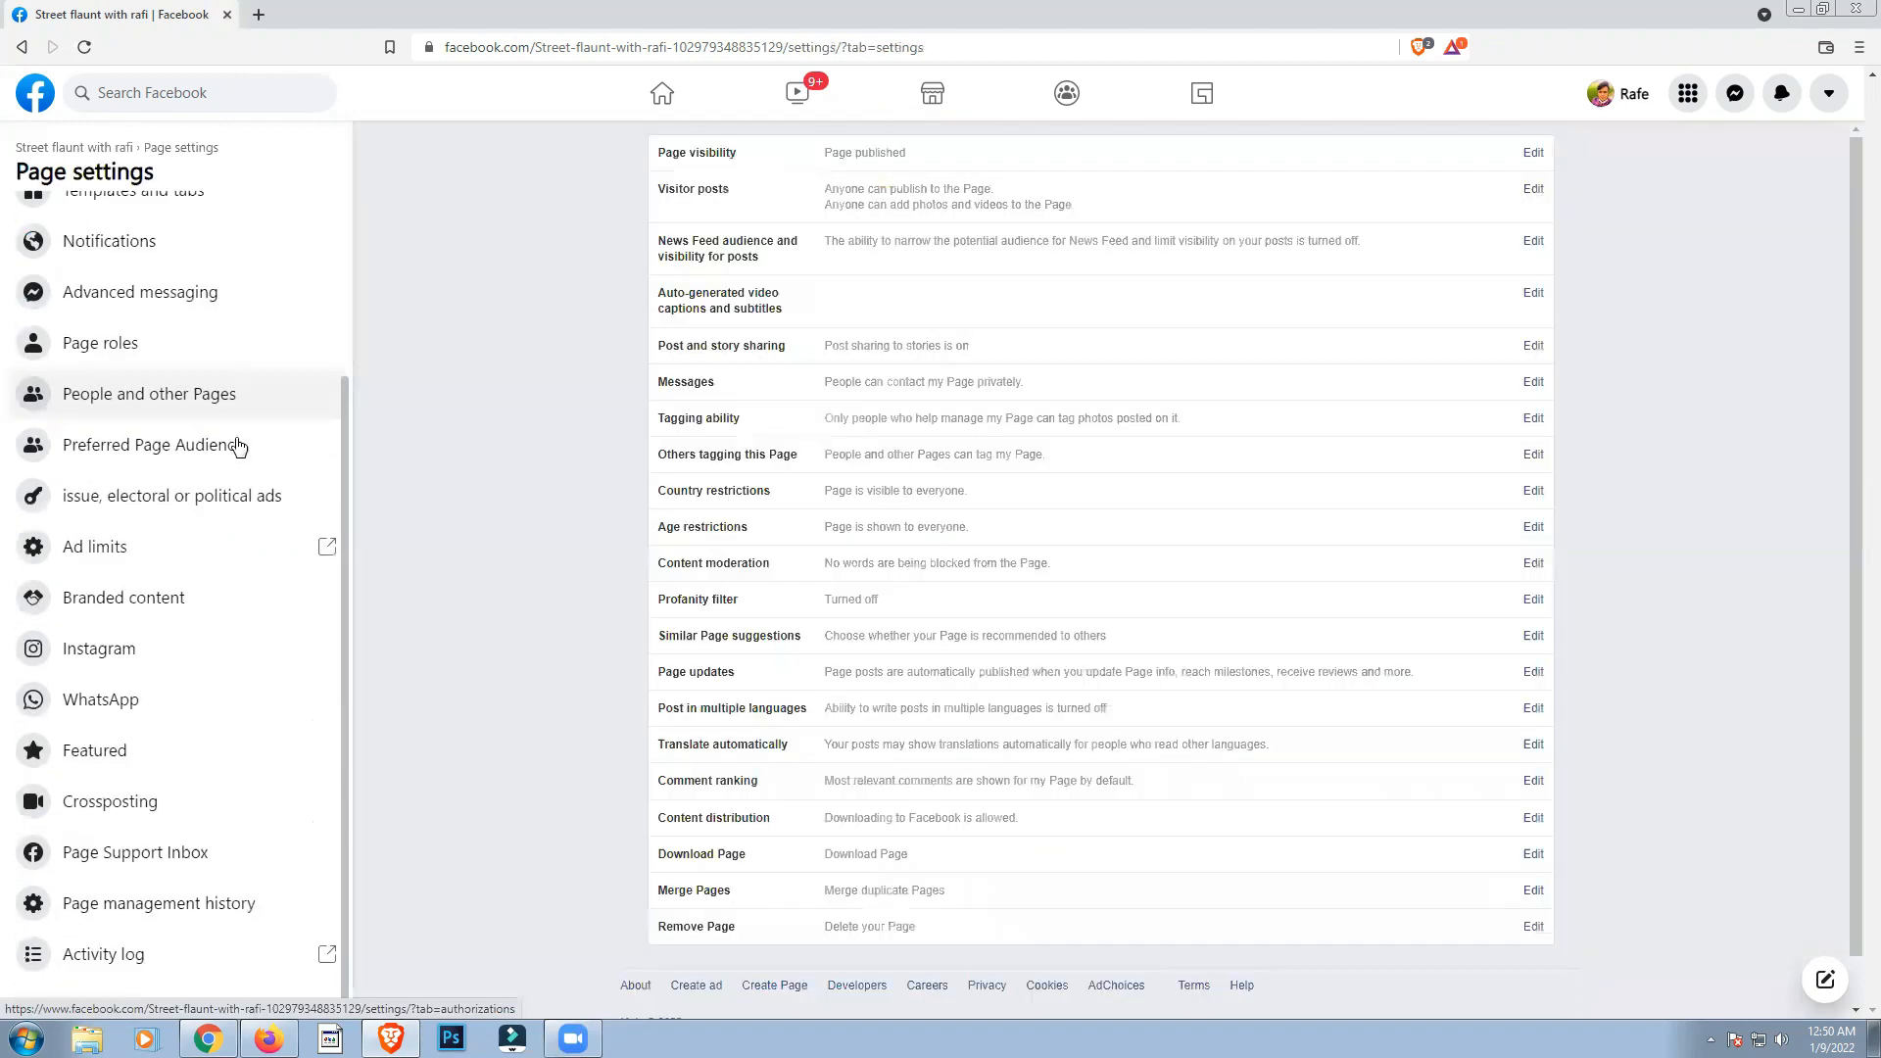
{"action": "left_click", "coordinate": [101, 344]}
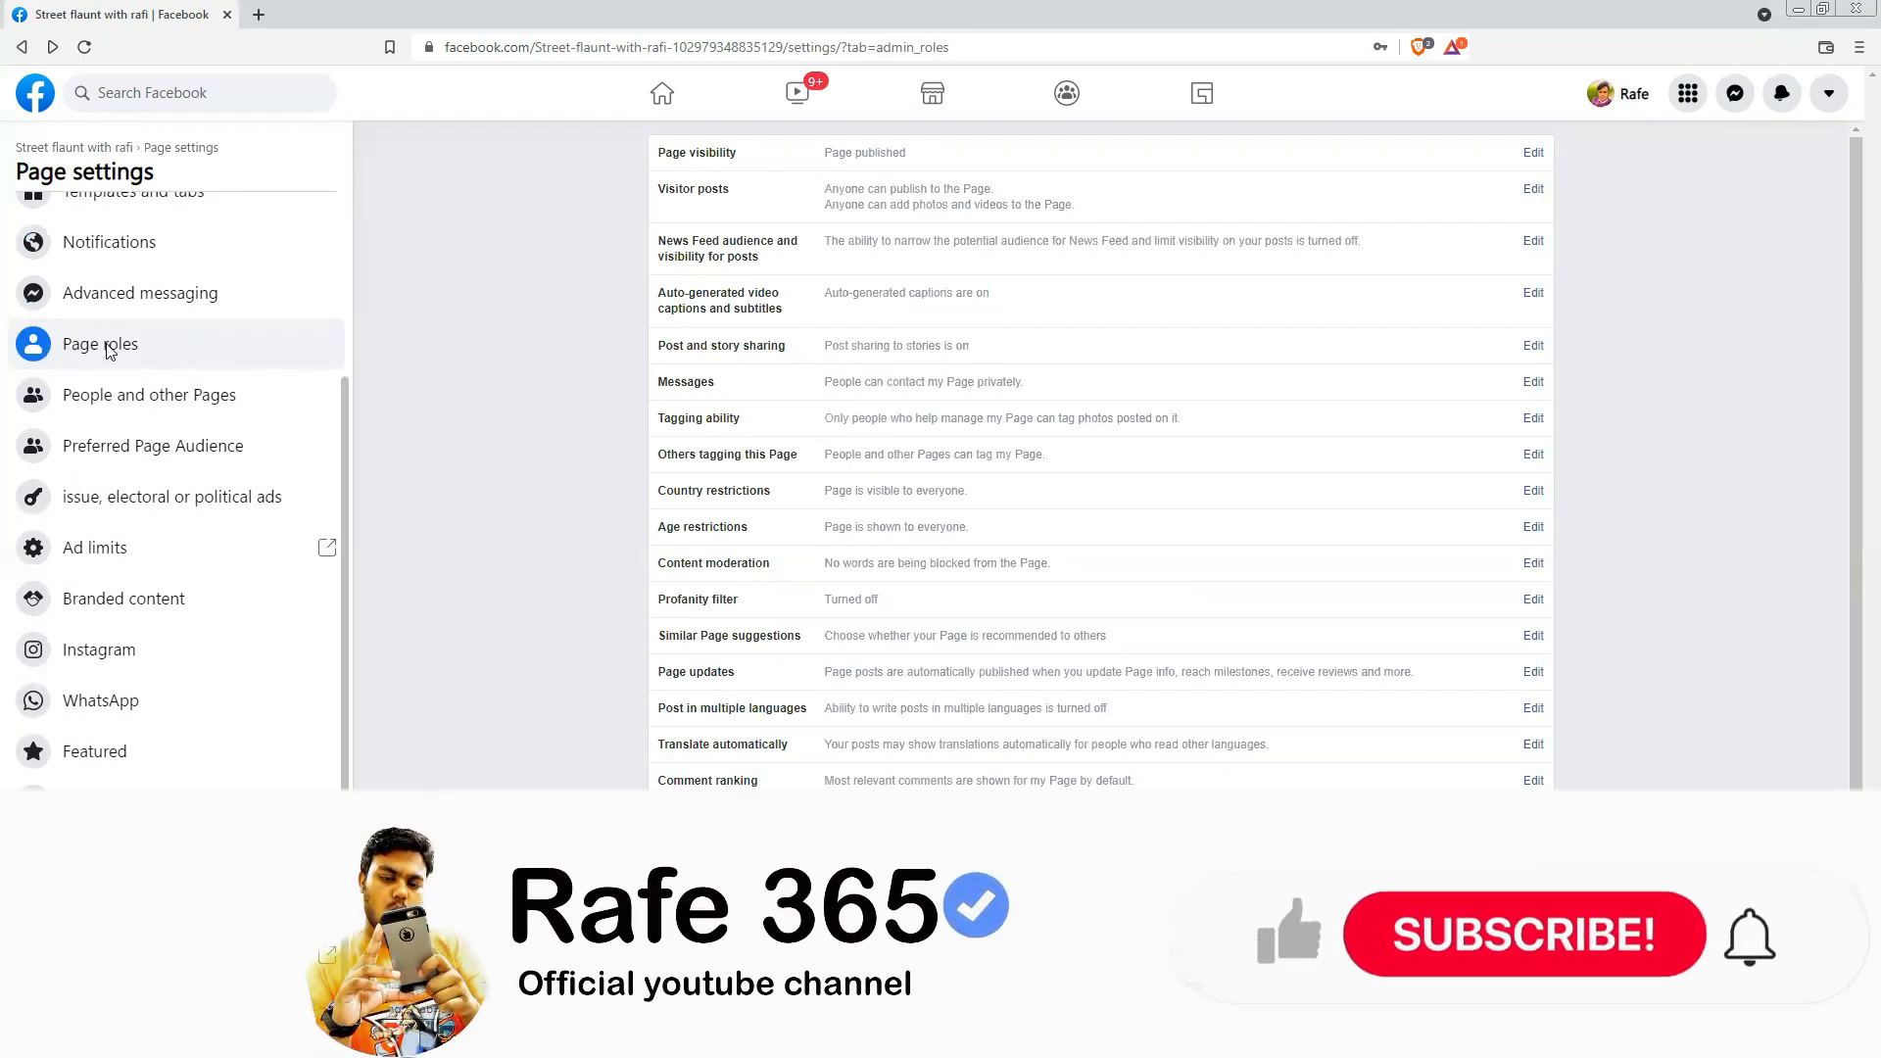
{"action": "scroll", "coordinate": [914, 679], "scroll_direction": "down", "scroll_amount": 2}
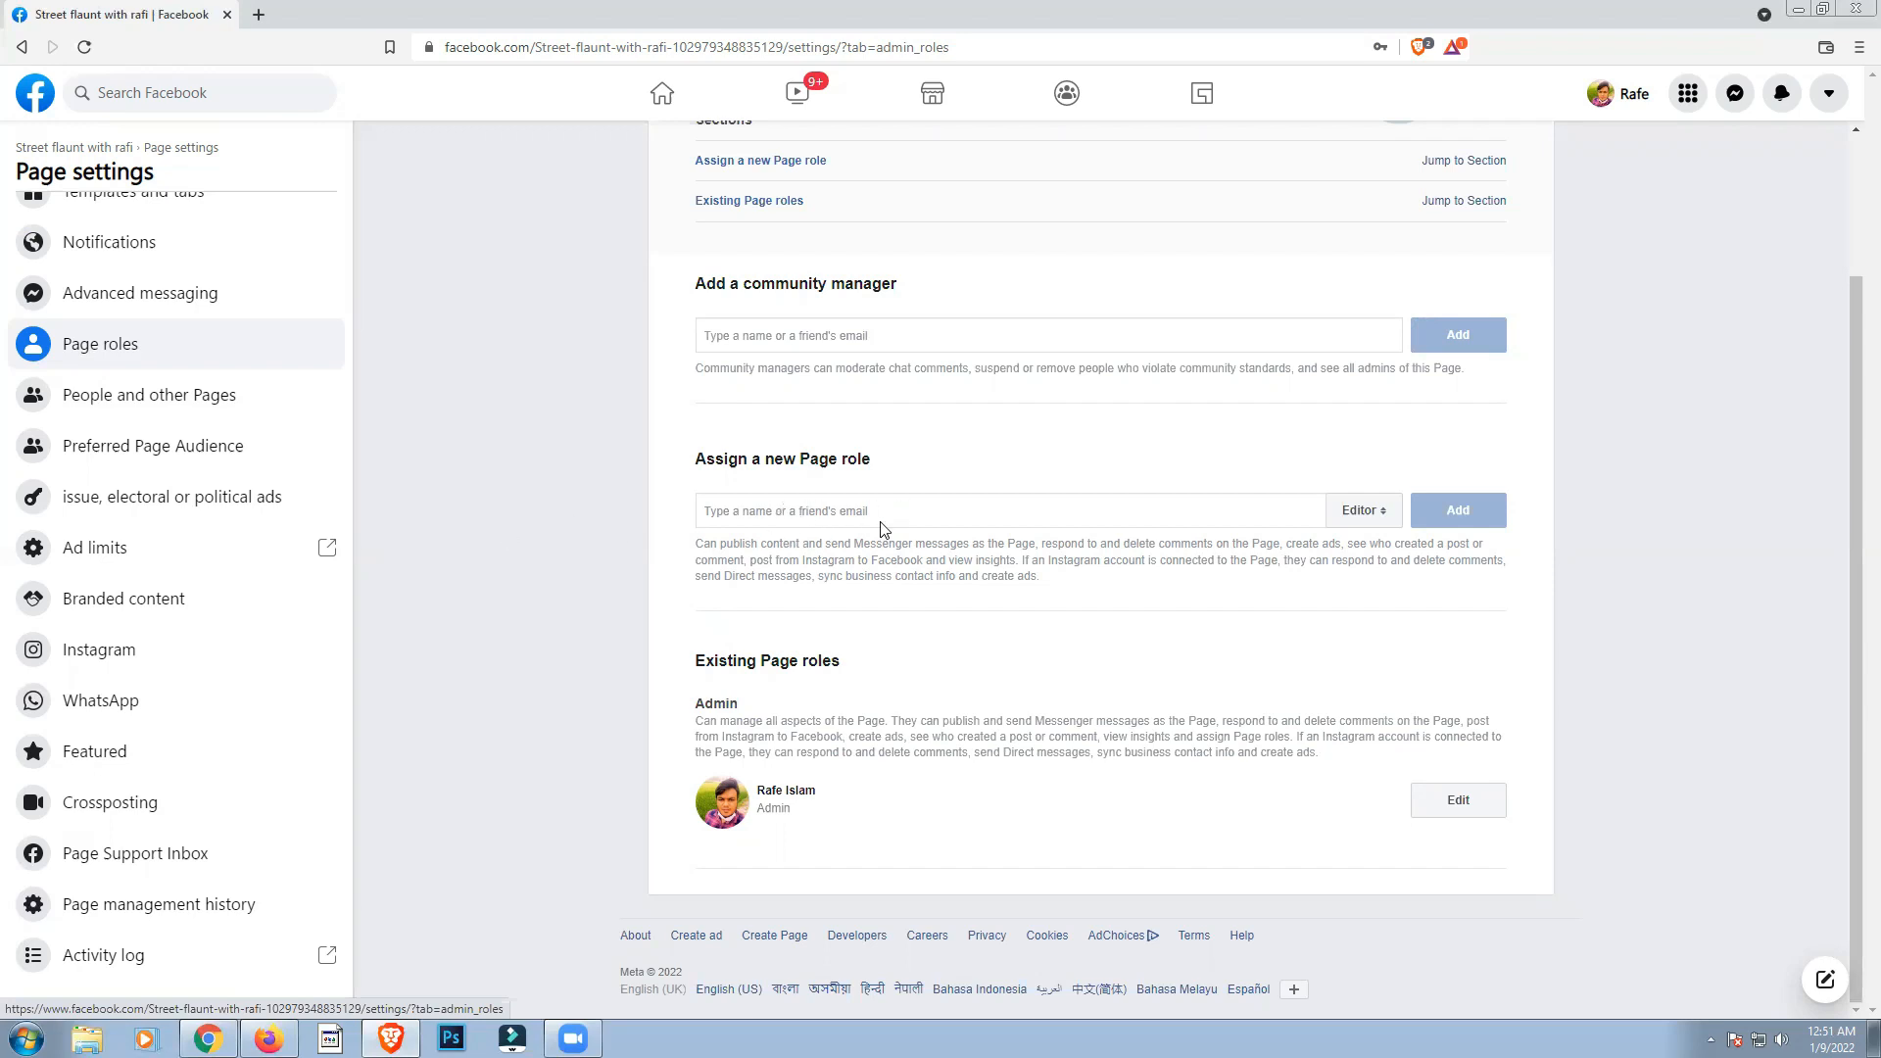
{"action": "left_click", "coordinate": [1376, 524]}
{"action": "left_click", "coordinate": [1357, 512]}
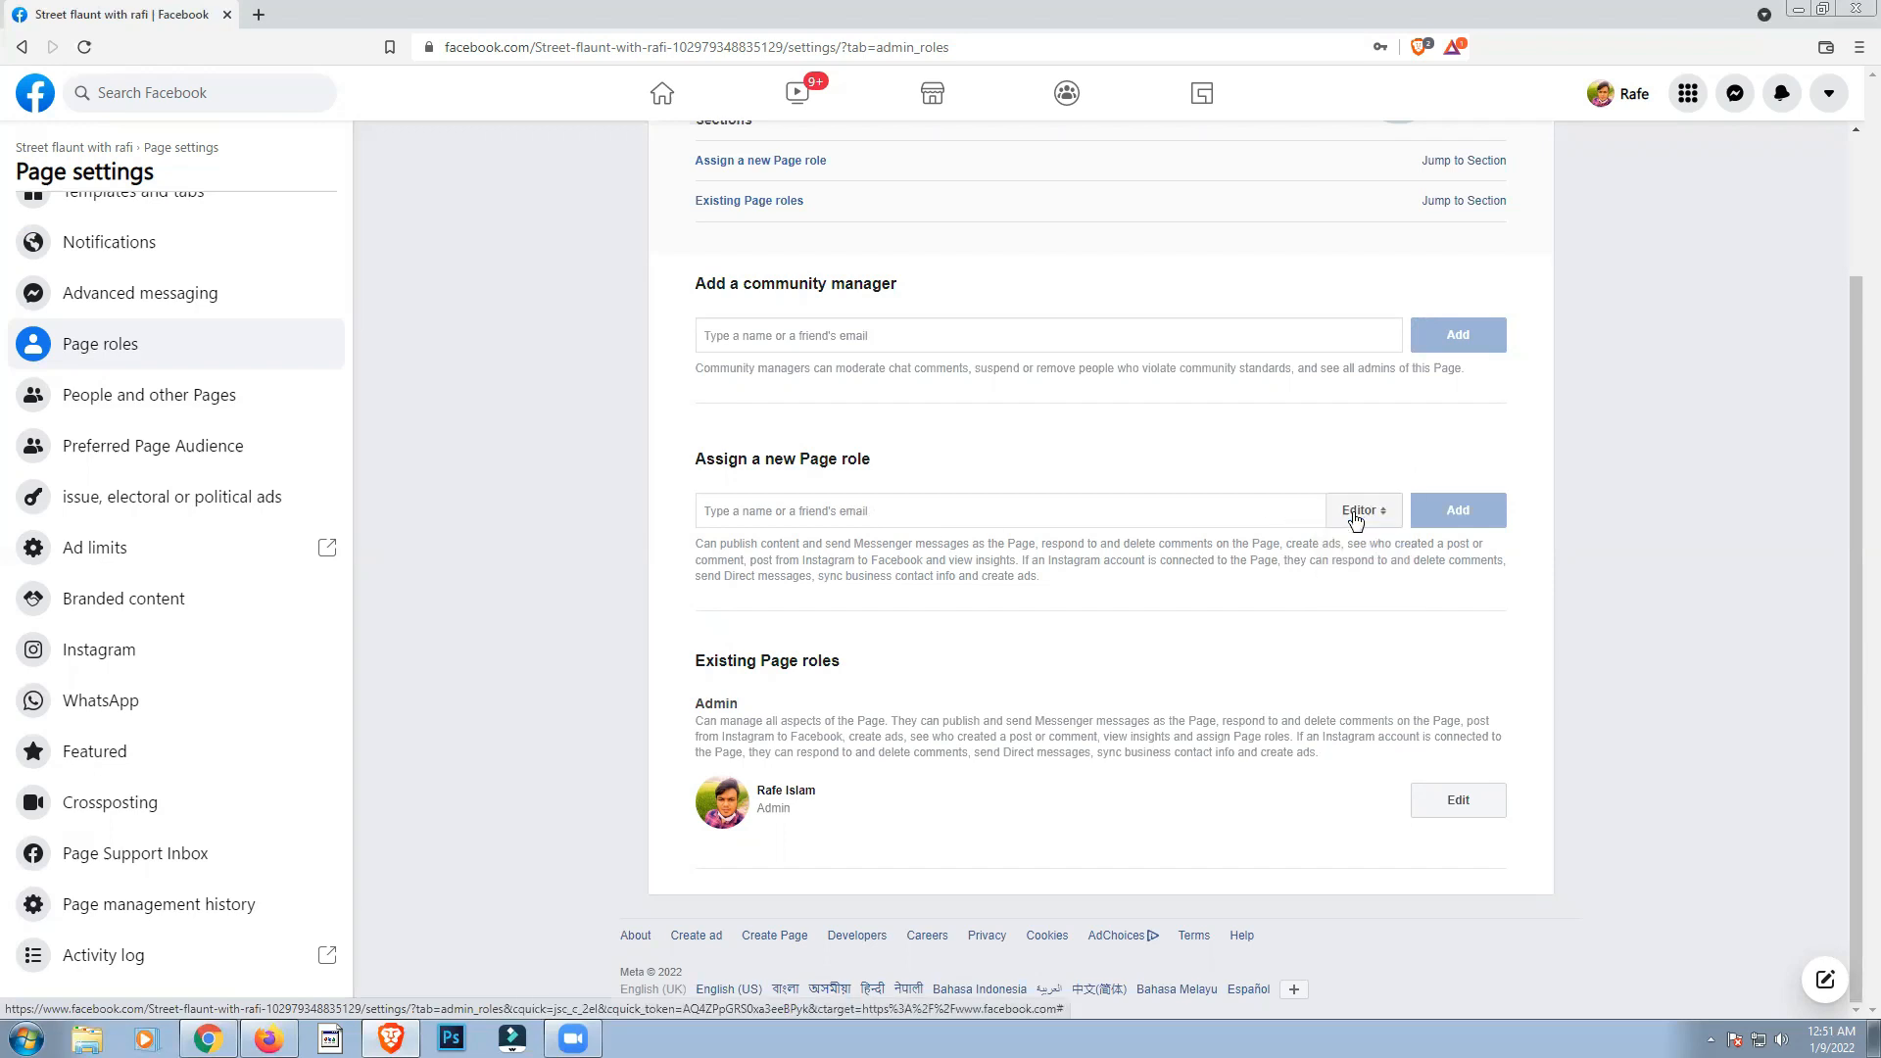
{"action": "scroll", "coordinate": [1059, 730], "scroll_direction": "up", "scroll_amount": 3}
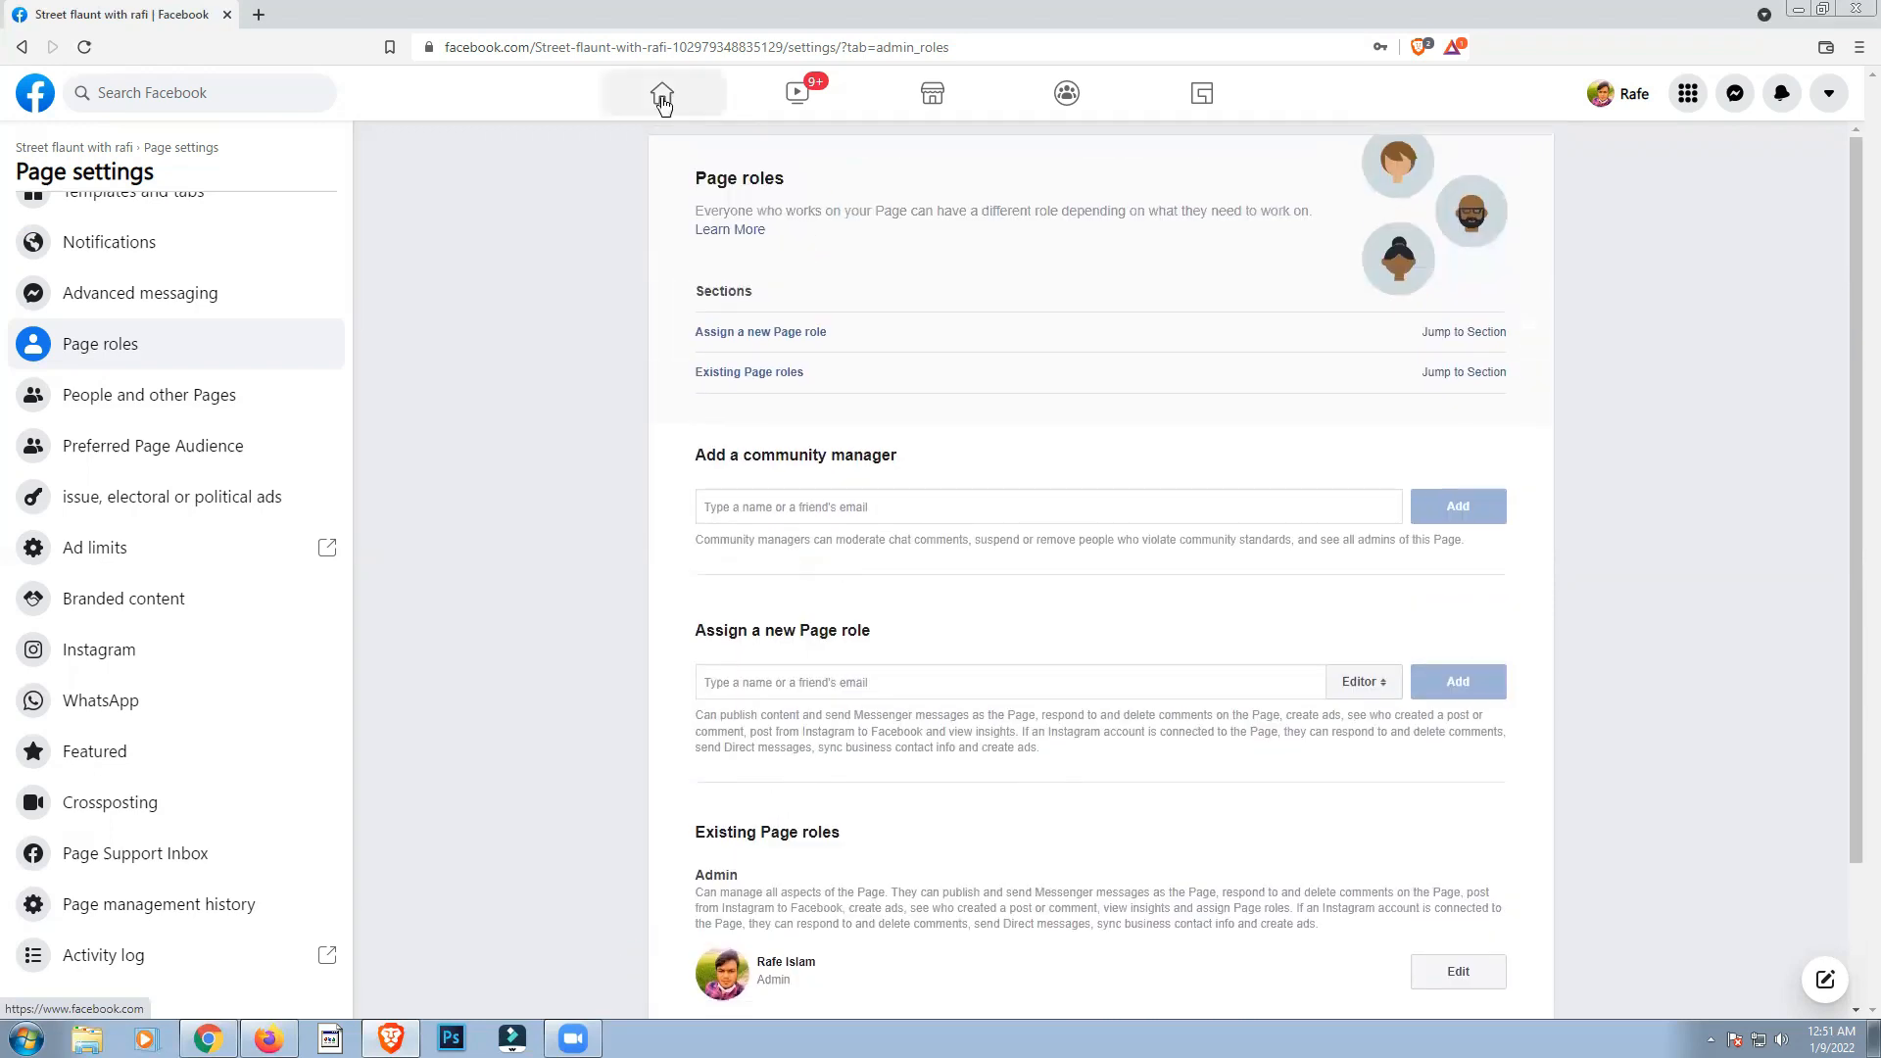
Step: Return to the Page's home and start boosting the newest post, the Royal Cuisine restaurant photo
{"action": "left_click", "coordinate": [24, 49]}
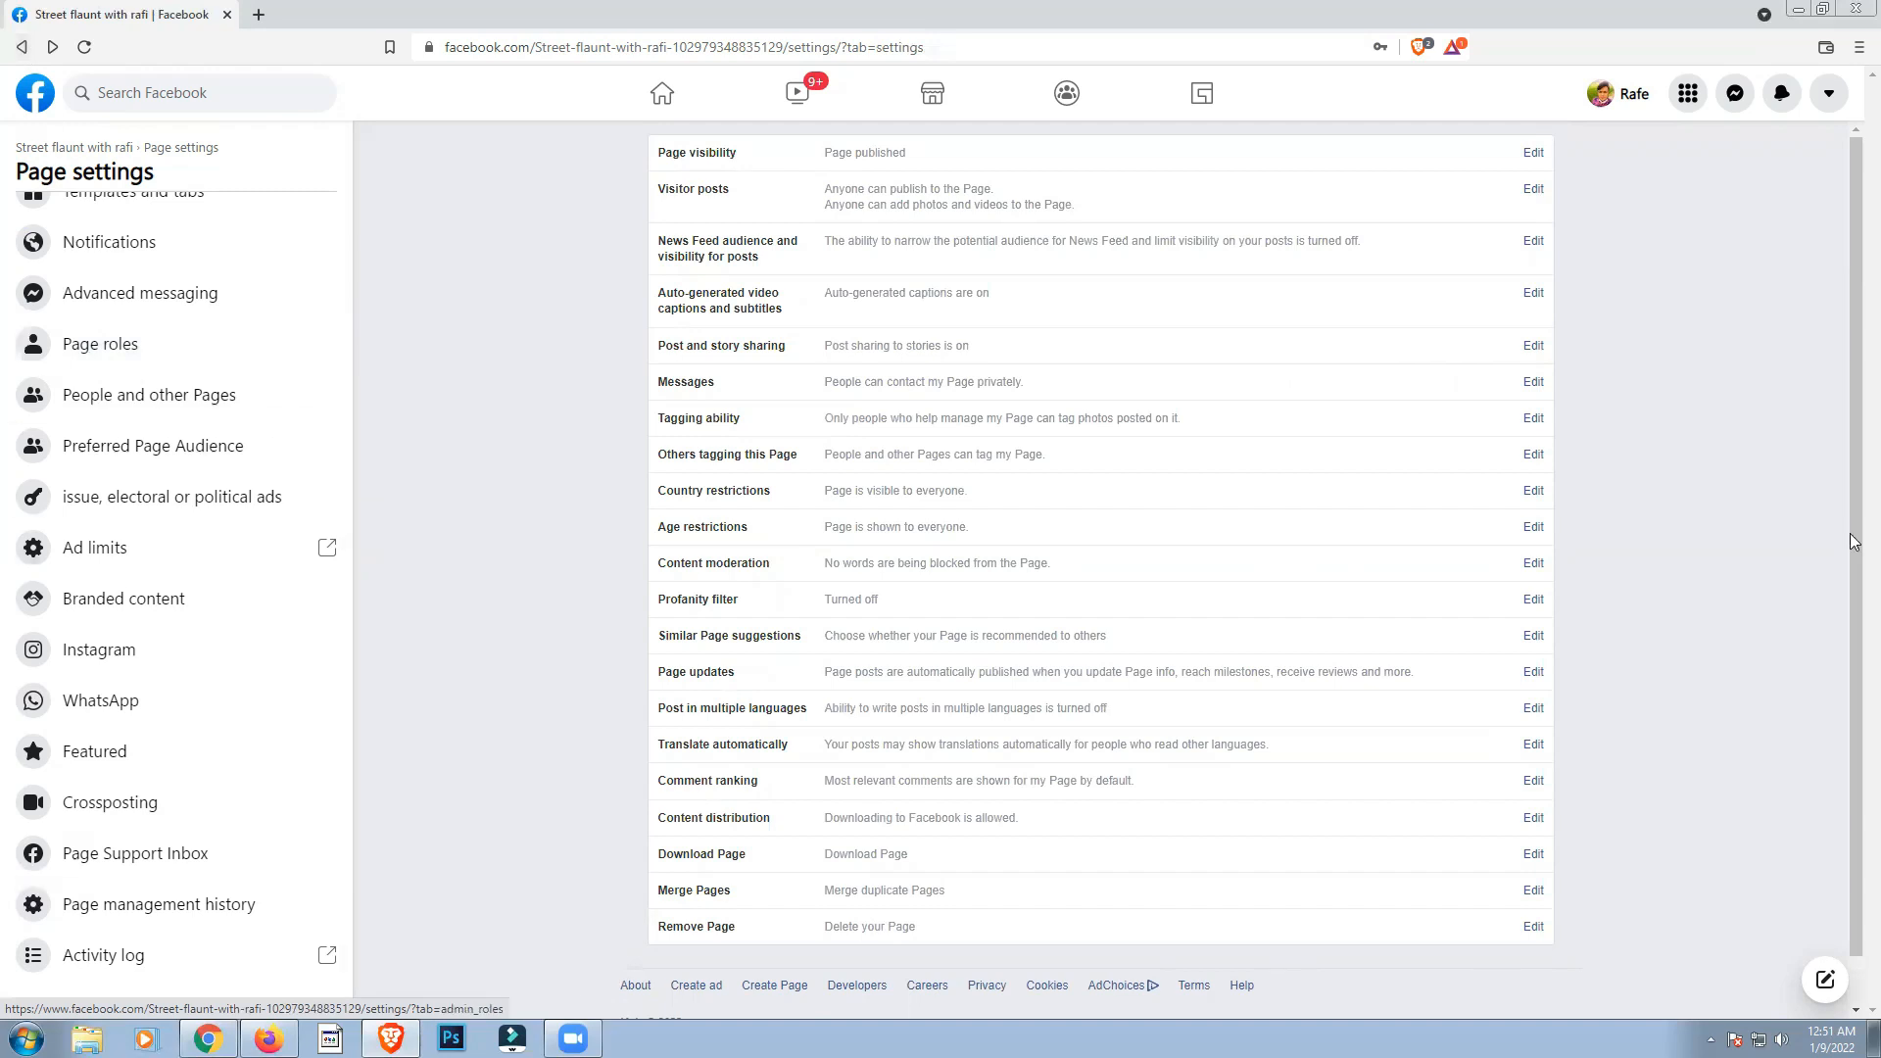
{"action": "left_click", "coordinate": [19, 47]}
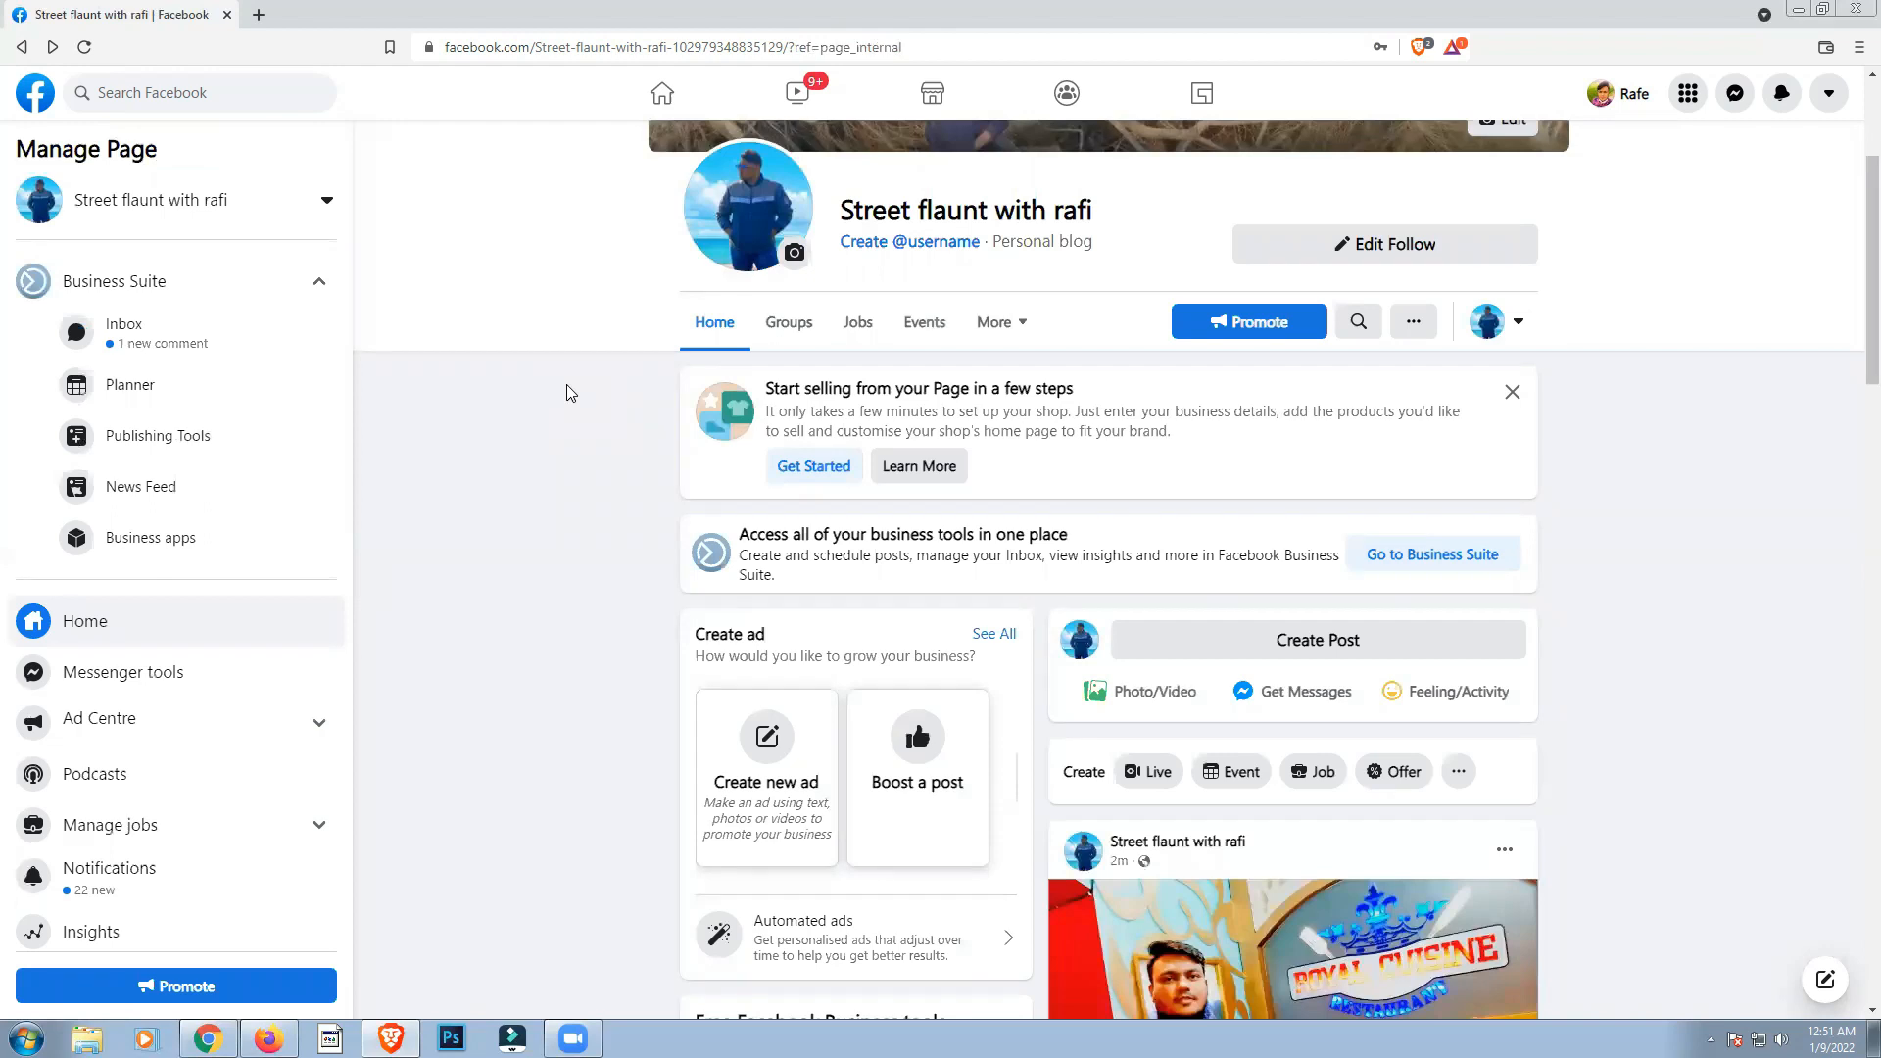
{"action": "scroll", "coordinate": [725, 627], "scroll_direction": "down", "scroll_amount": 4}
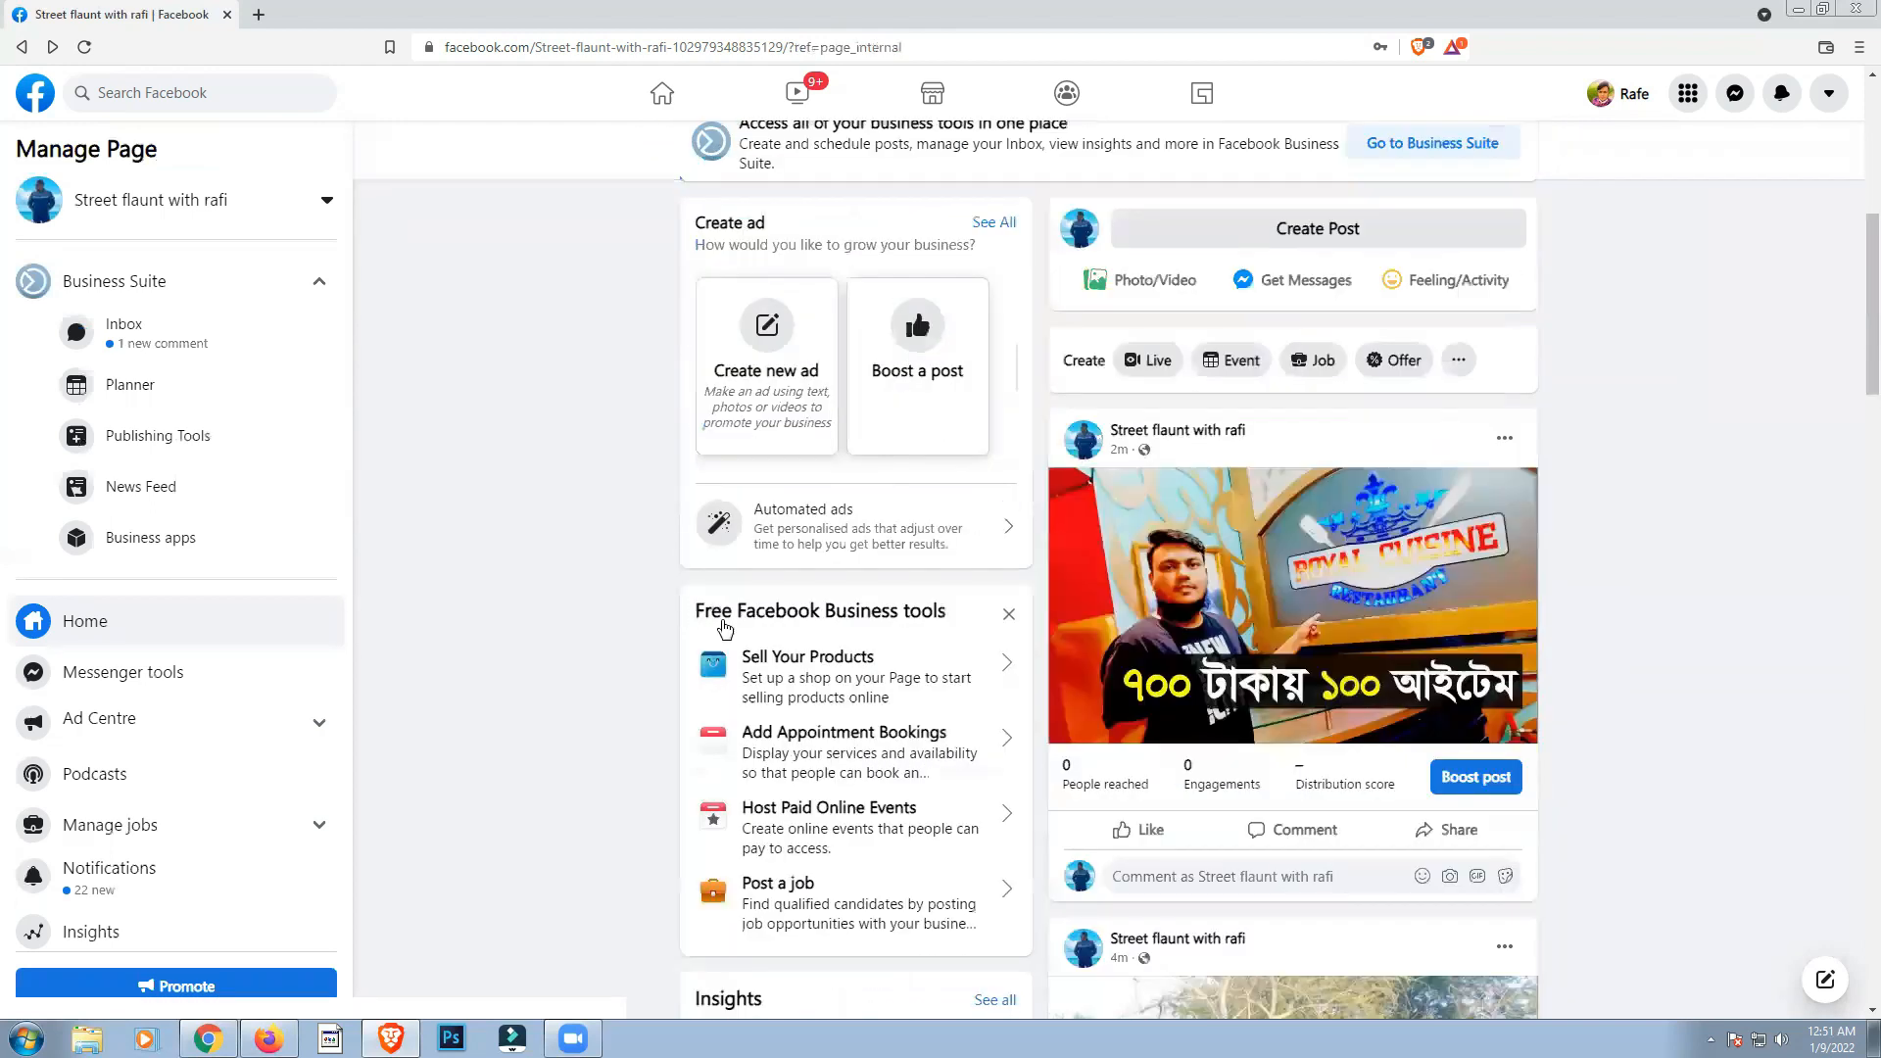
{"action": "scroll", "coordinate": [1411, 627], "scroll_direction": "down", "scroll_amount": 1}
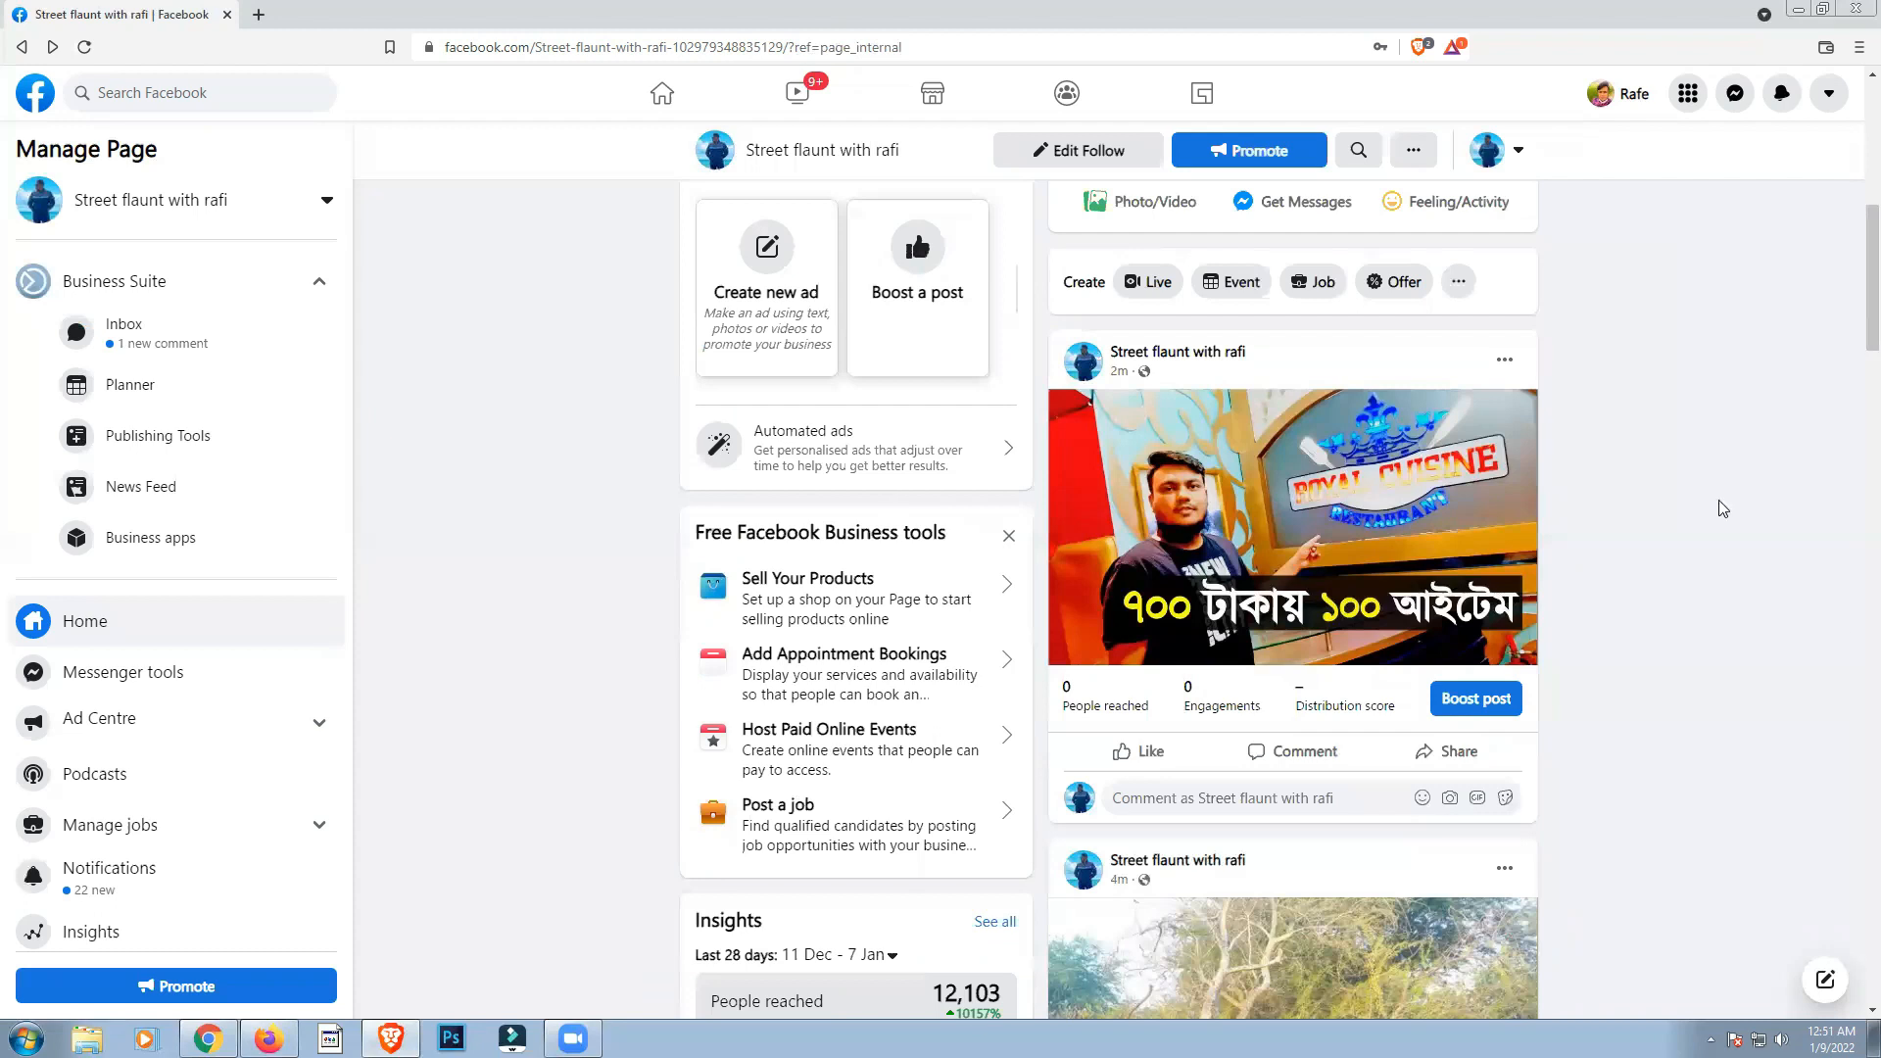
{"action": "left_click", "coordinate": [1491, 714]}
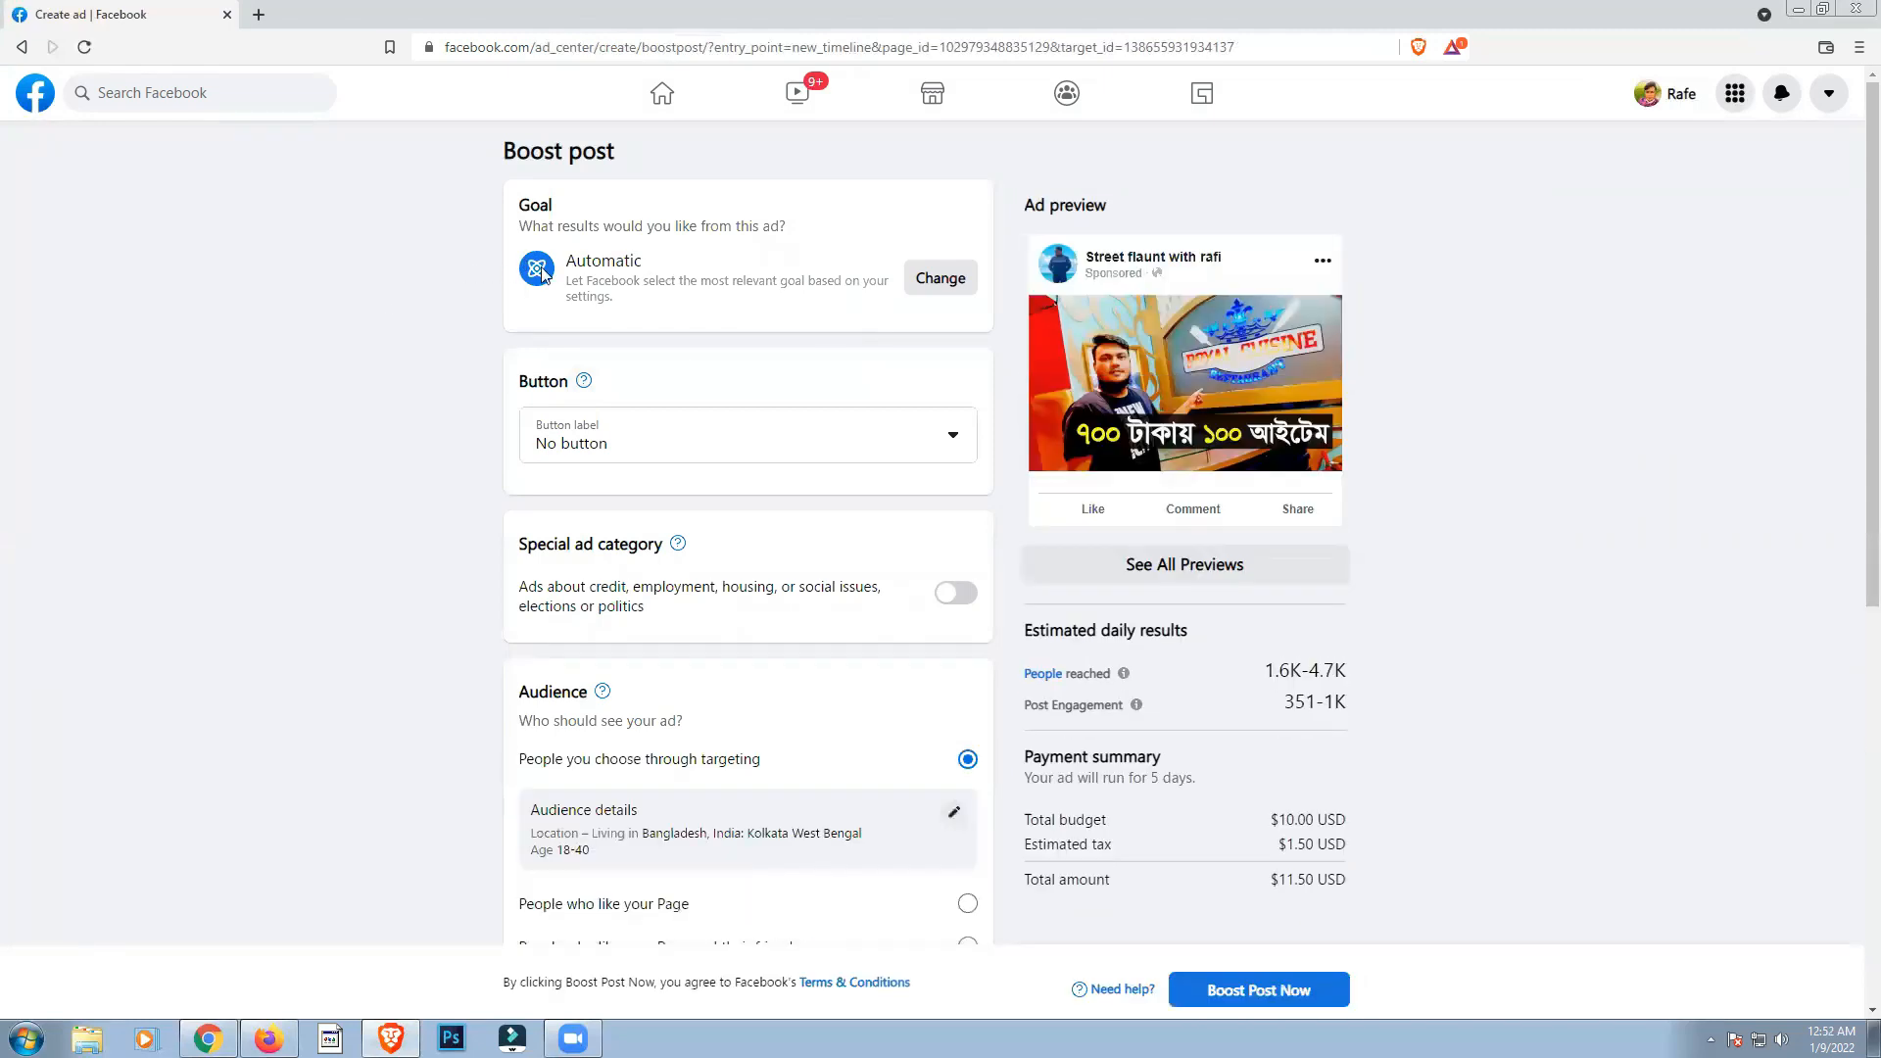
Step: Try the Call Now and Send Message labels for the ad's button
{"action": "left_click", "coordinate": [671, 450]}
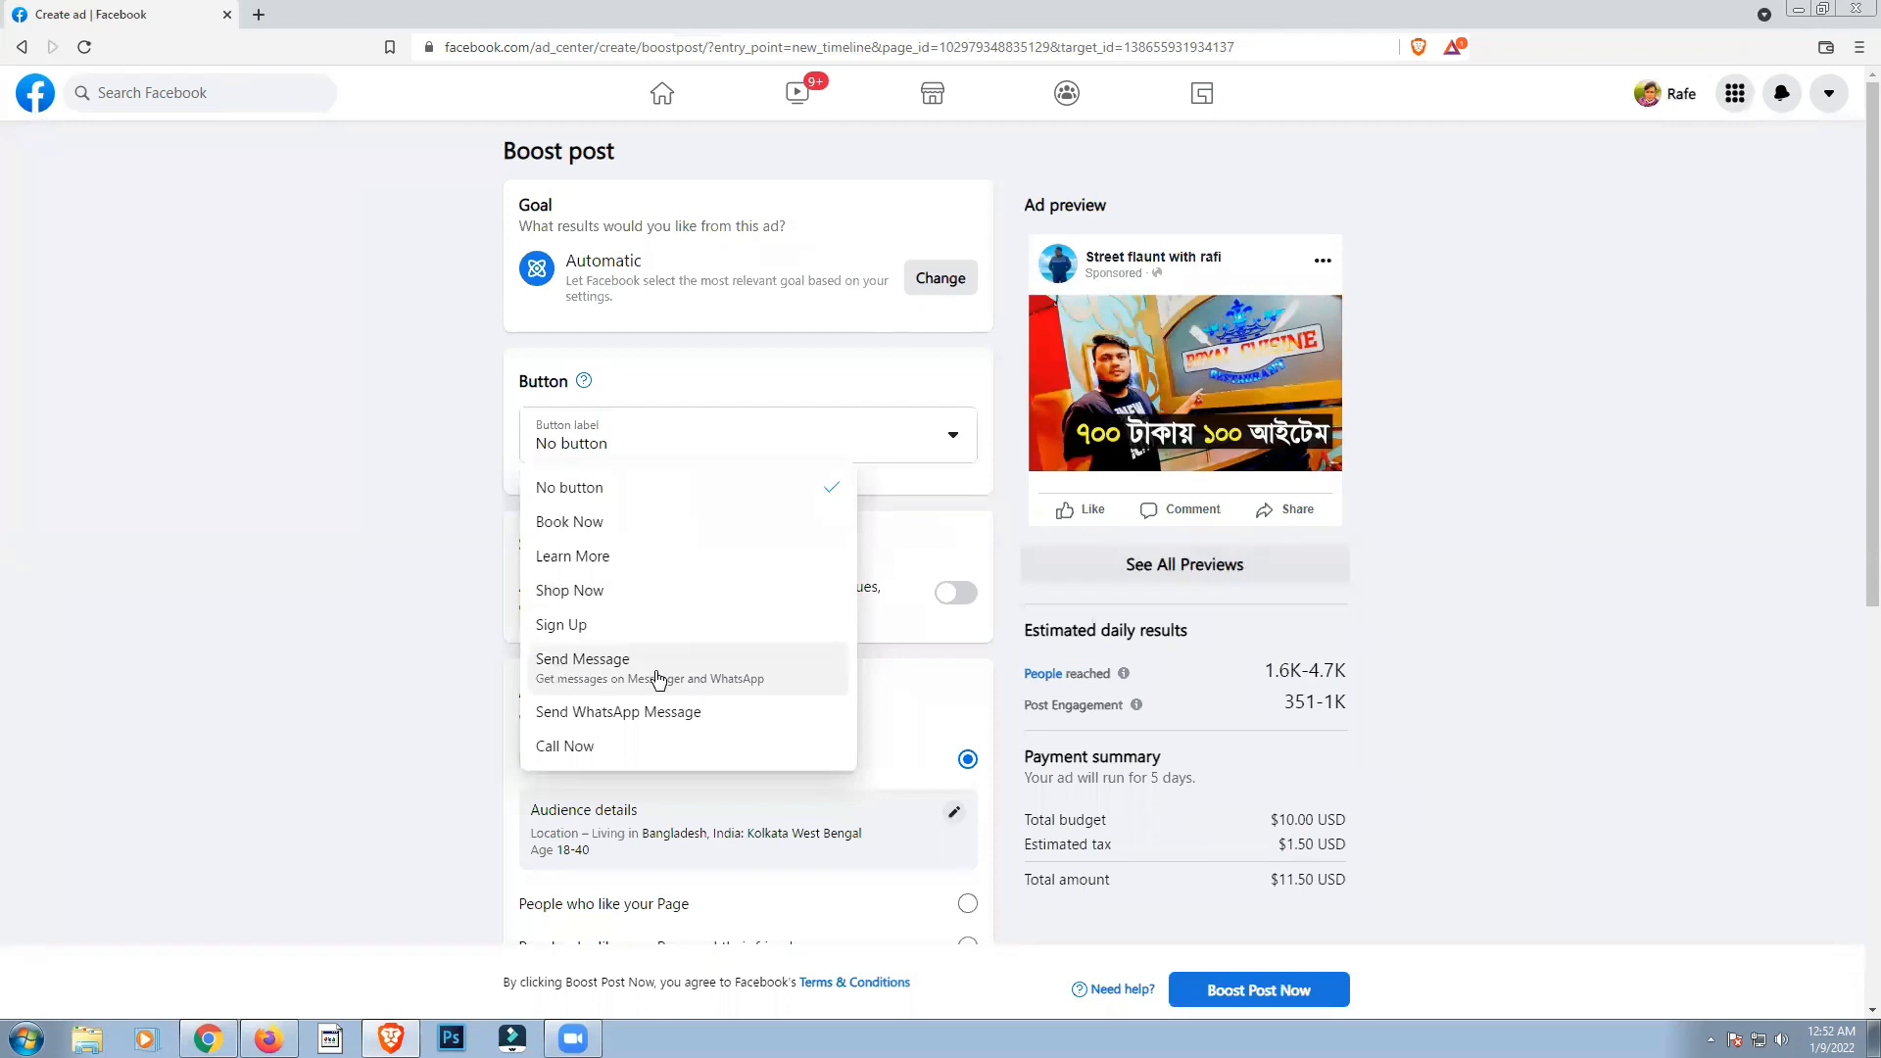
{"action": "left_click", "coordinate": [579, 755]}
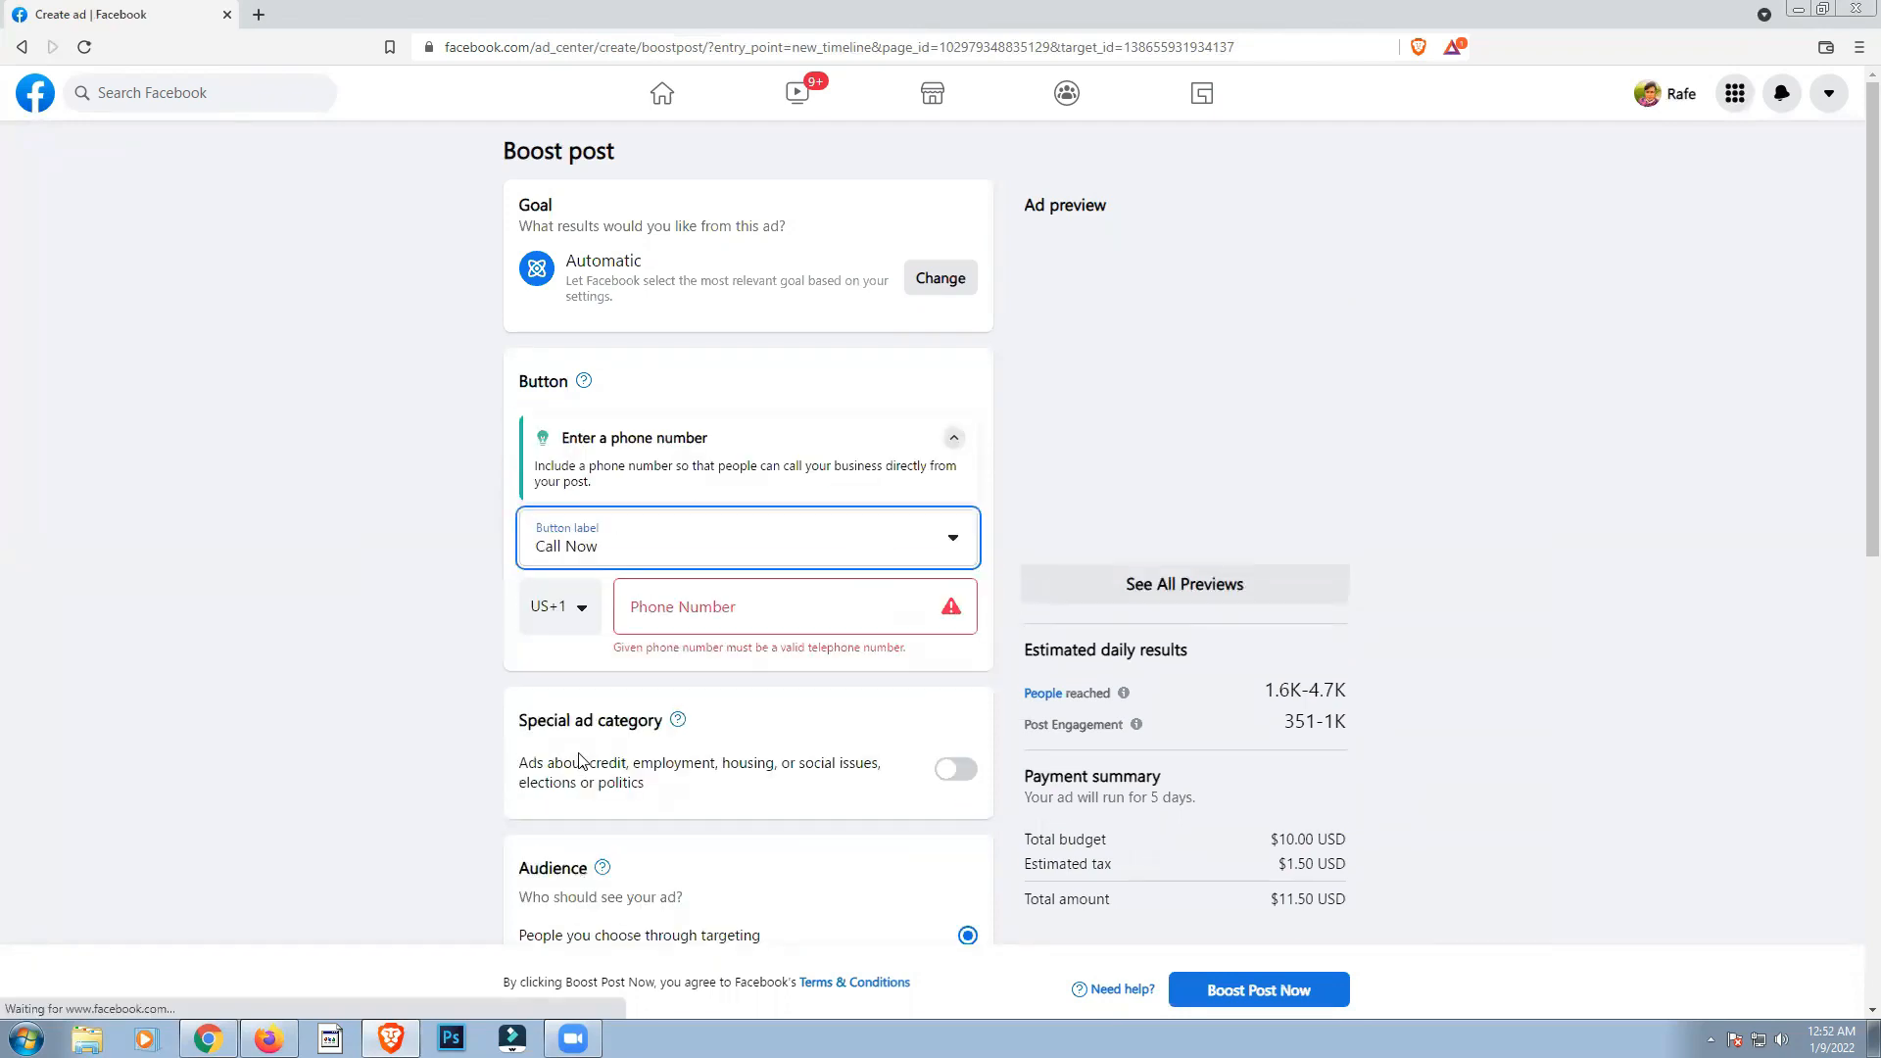
{"action": "left_click", "coordinate": [909, 549]}
{"action": "left_click", "coordinate": [568, 774]}
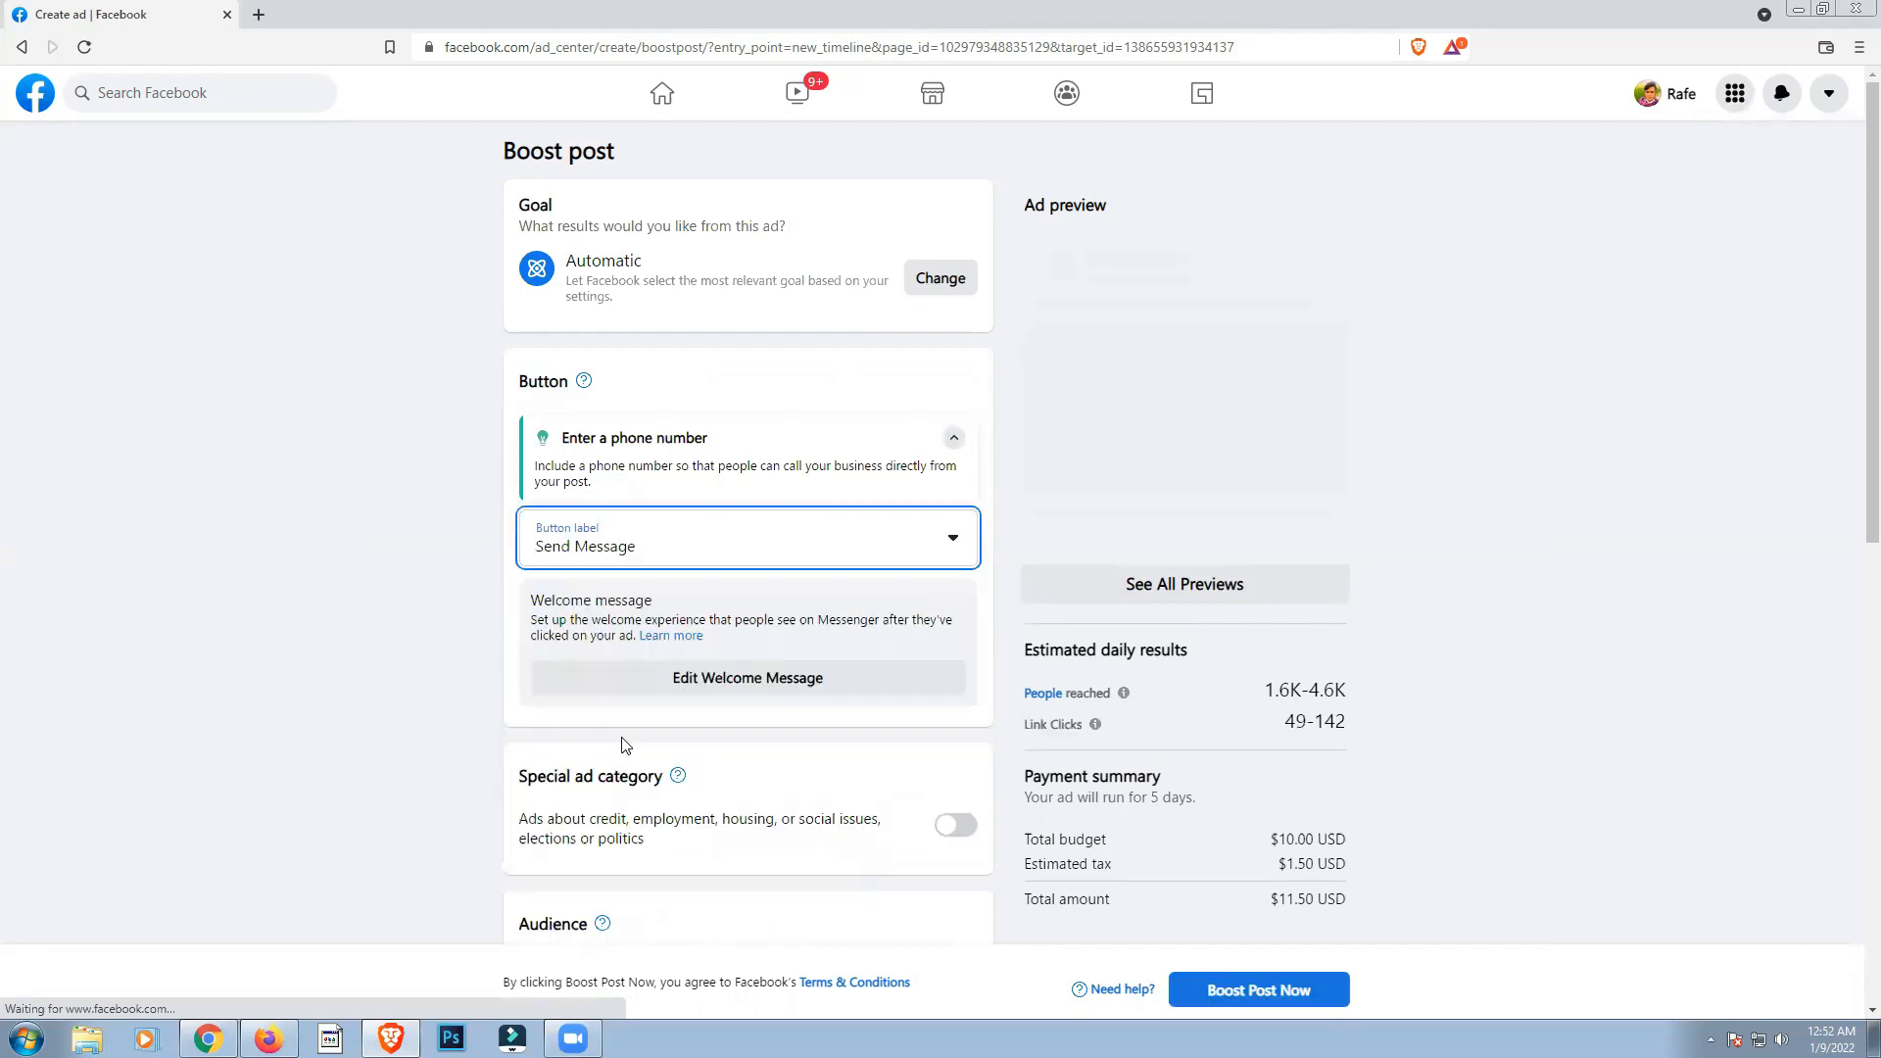
Step: Try the Shop Now and Sign Up labels for the ad's button, and return it to No button
{"action": "left_click", "coordinate": [774, 450]}
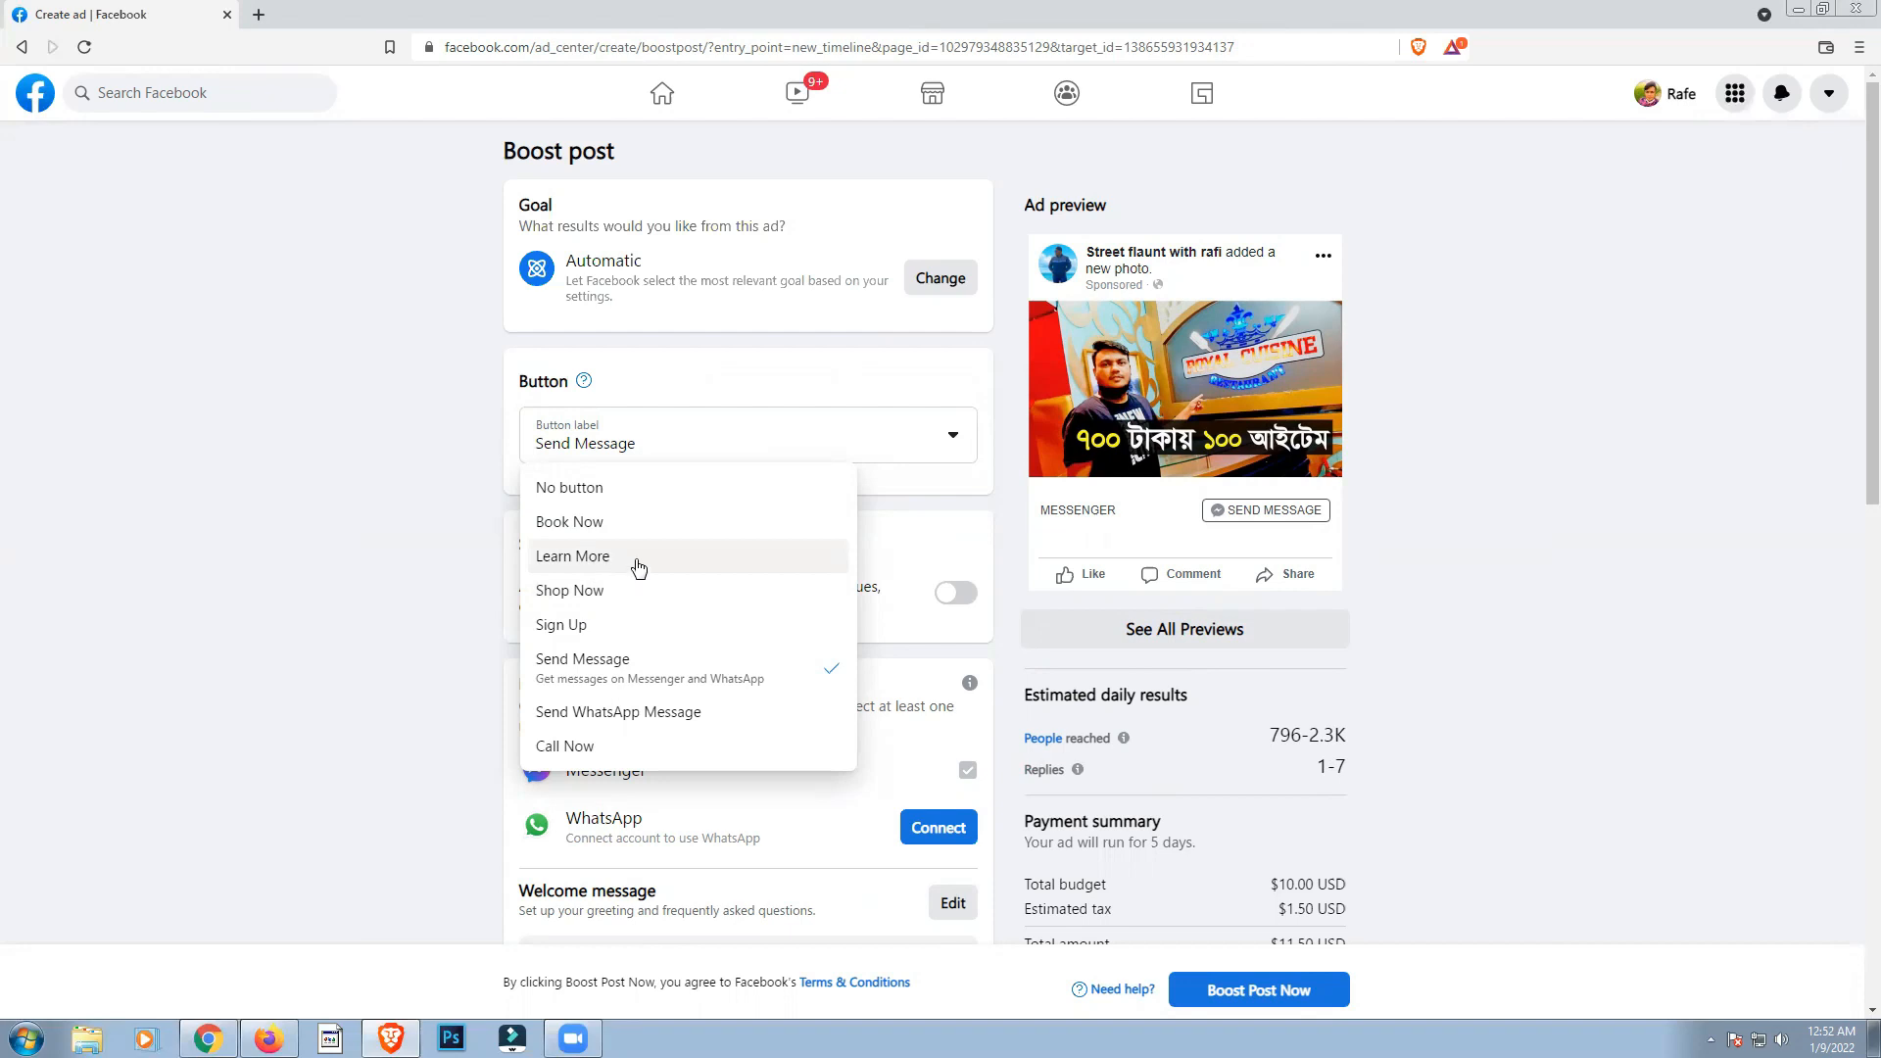
{"action": "left_click", "coordinate": [567, 600]}
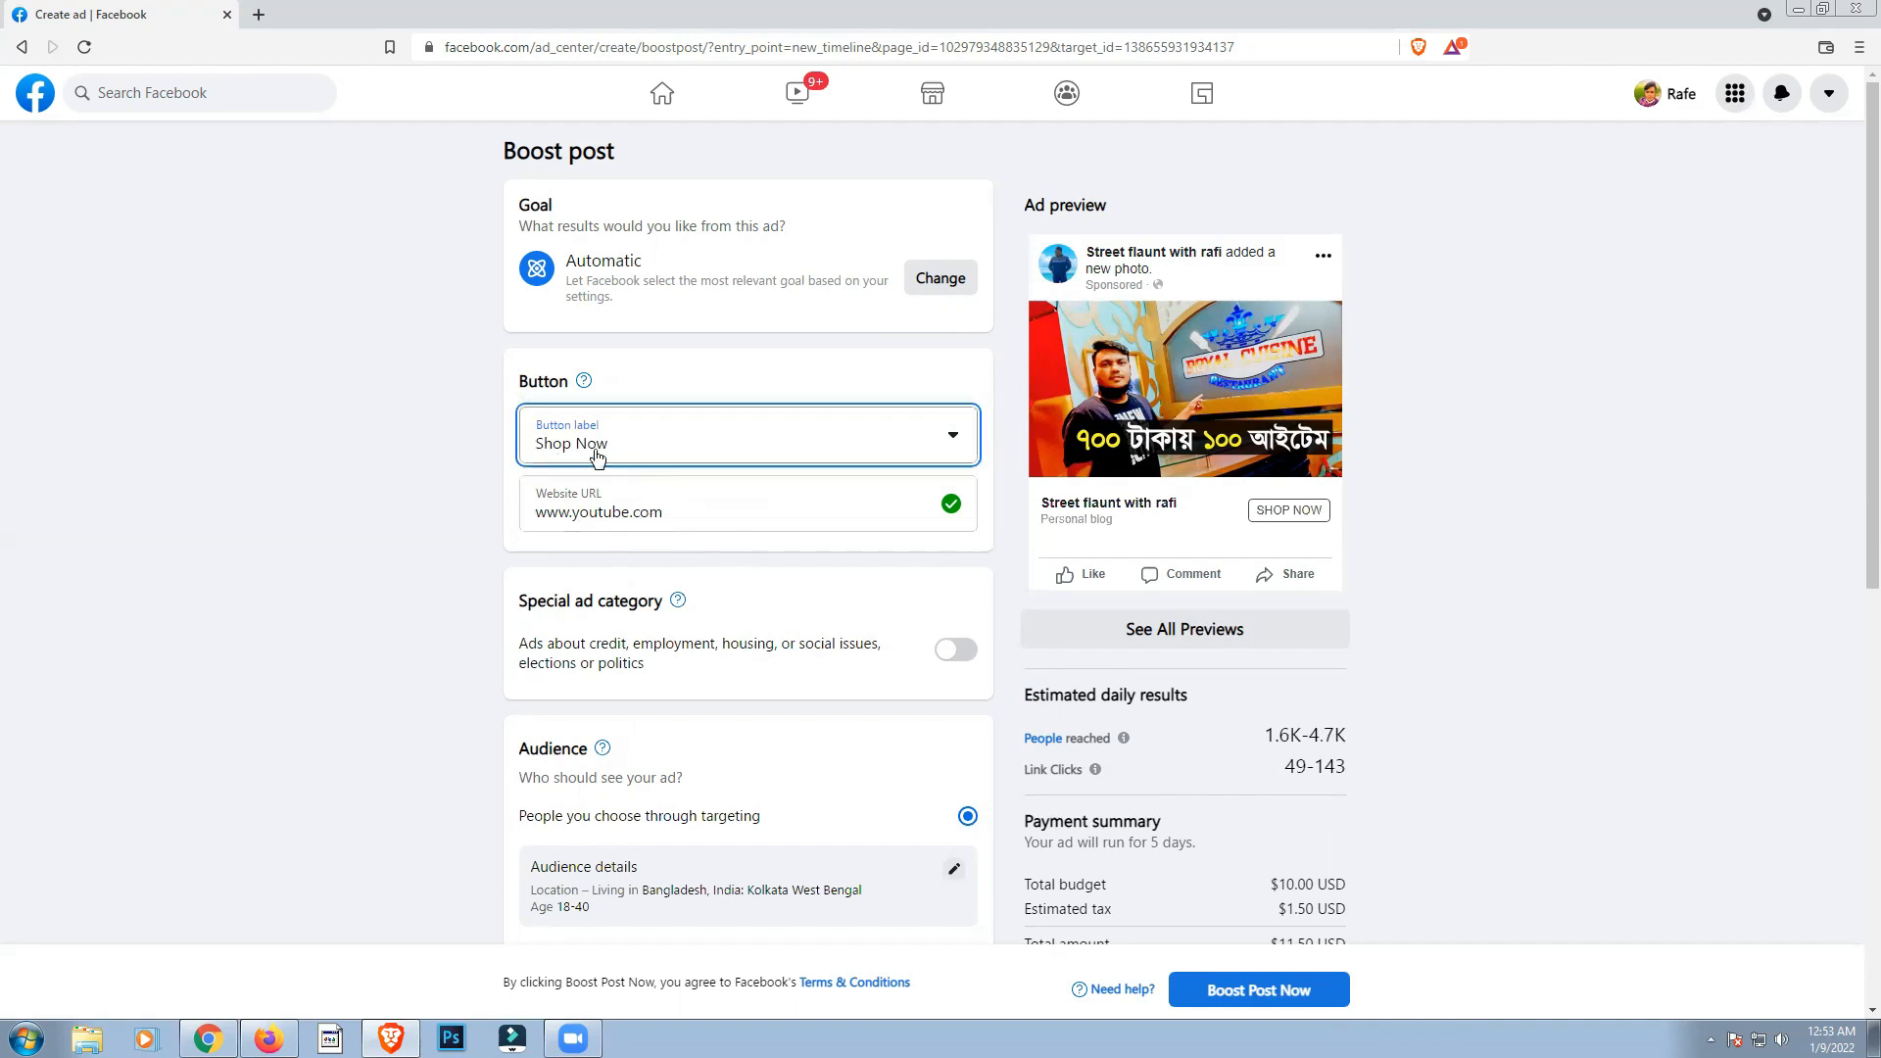
{"action": "left_click", "coordinate": [916, 458]}
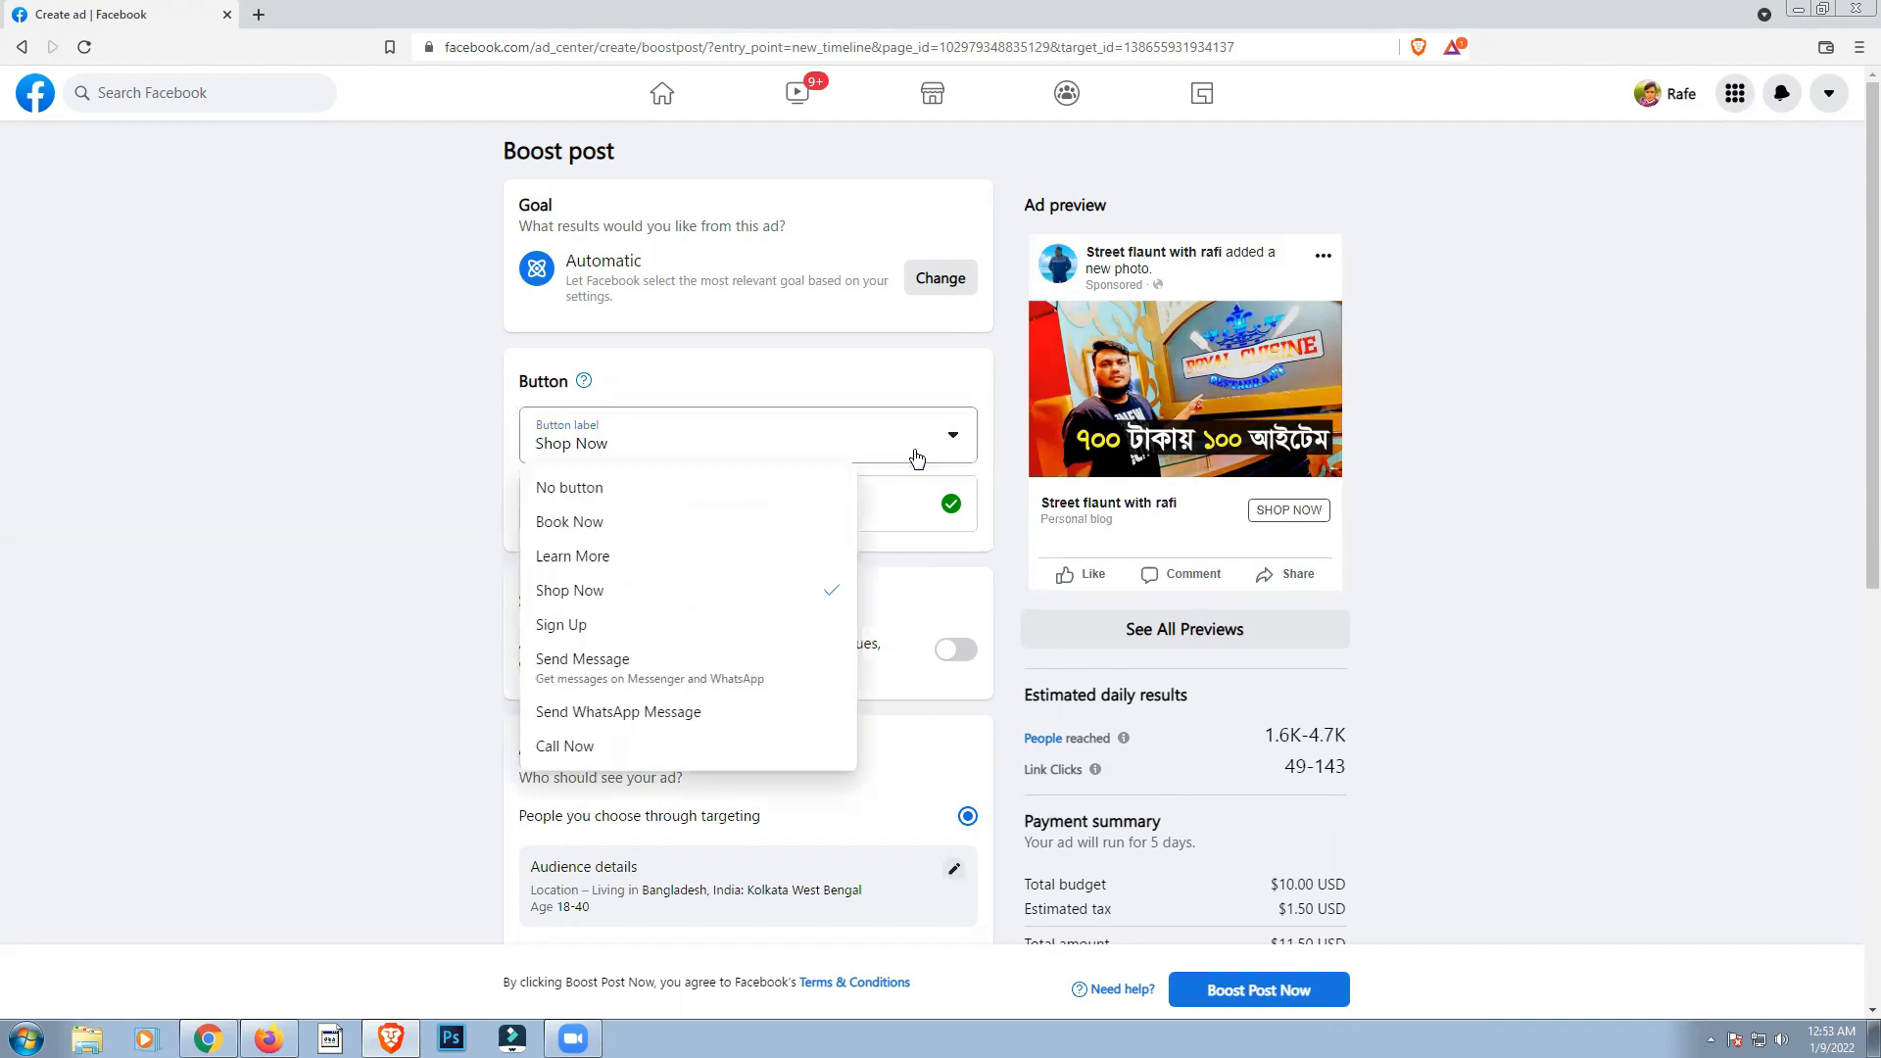
{"action": "left_click", "coordinate": [559, 633]}
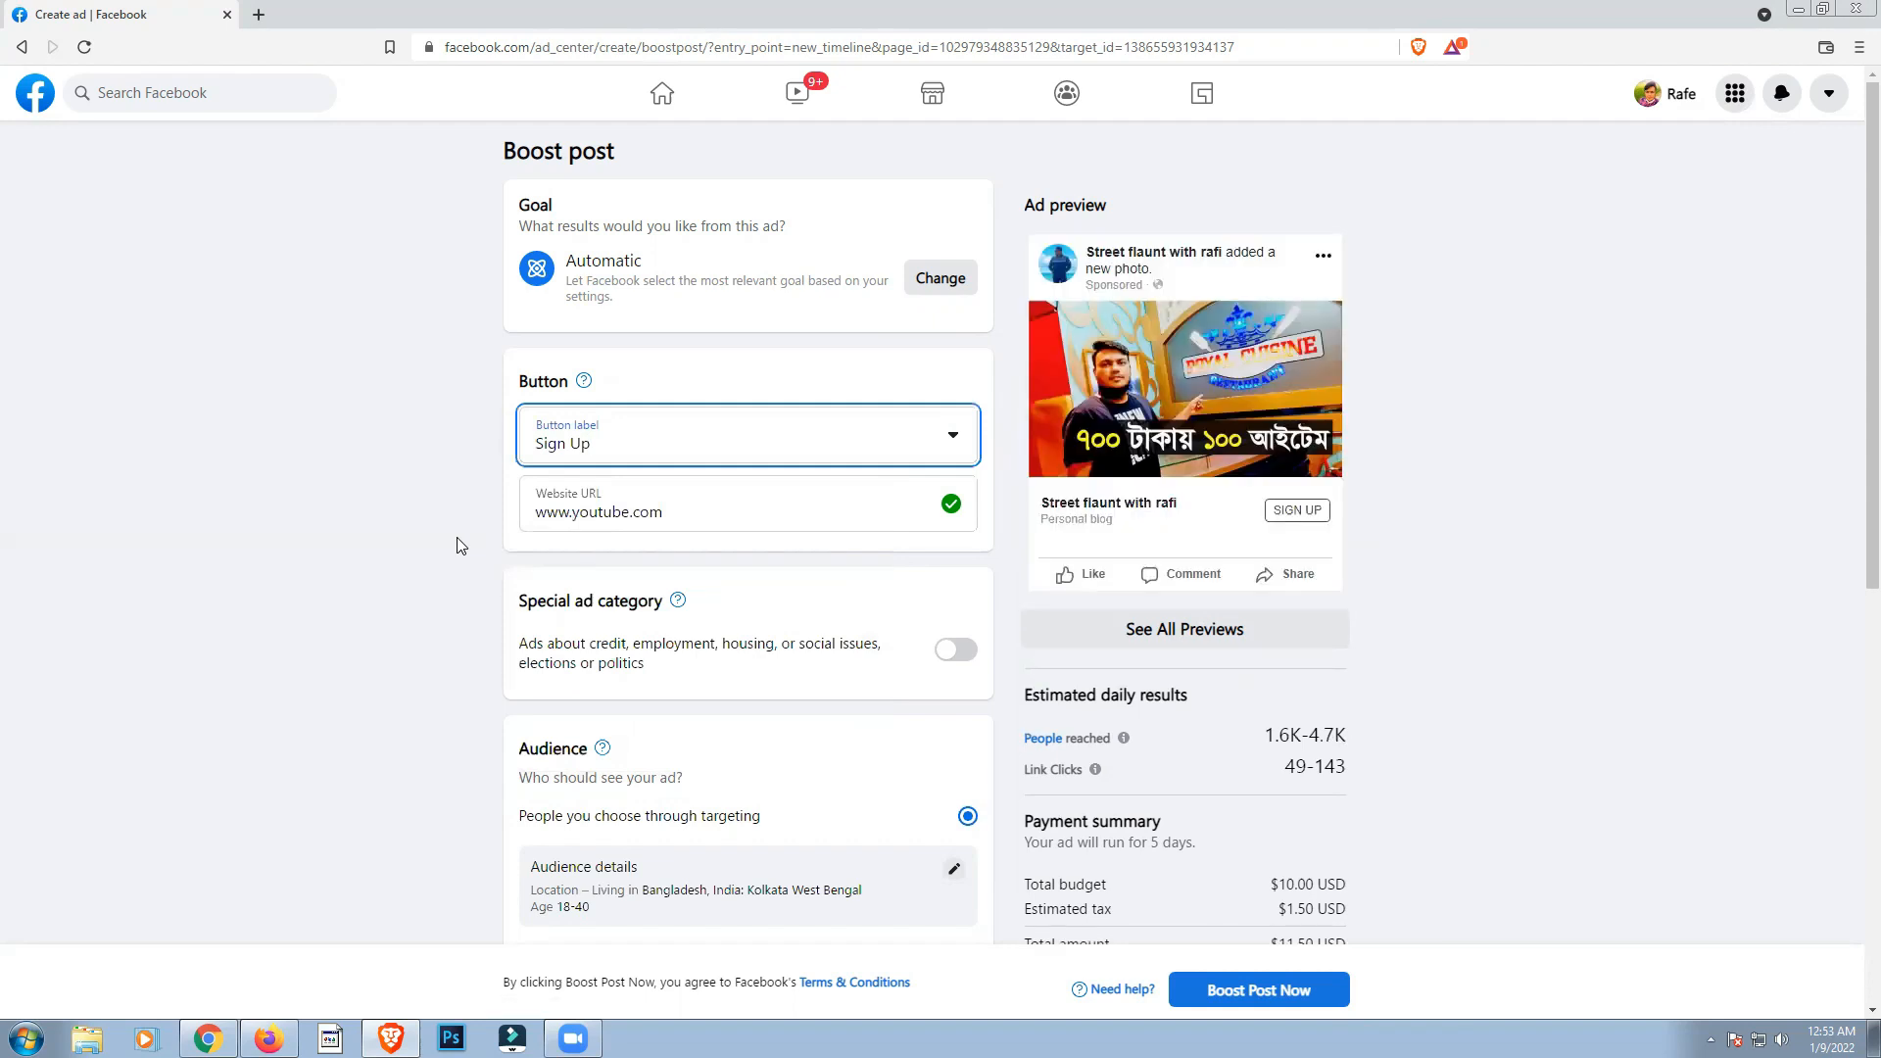
{"action": "left_click", "coordinate": [845, 451]}
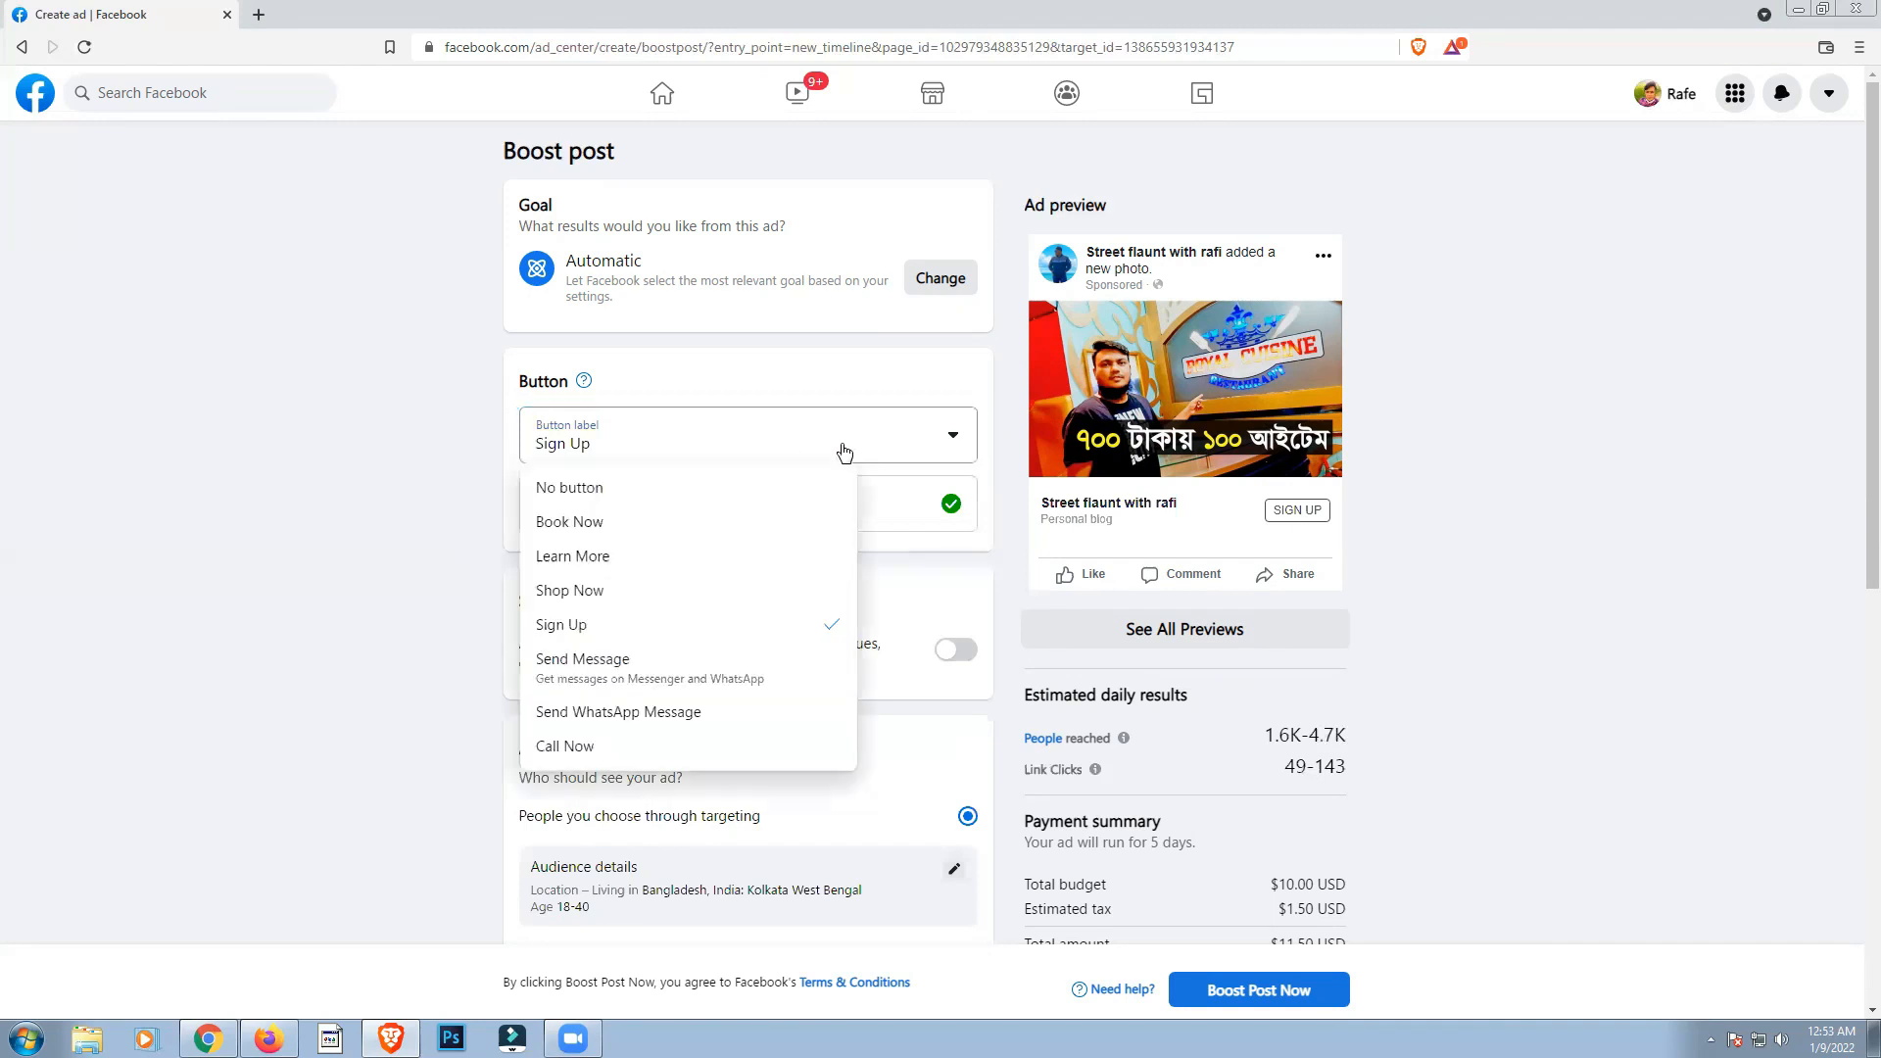
{"action": "left_click", "coordinate": [602, 494]}
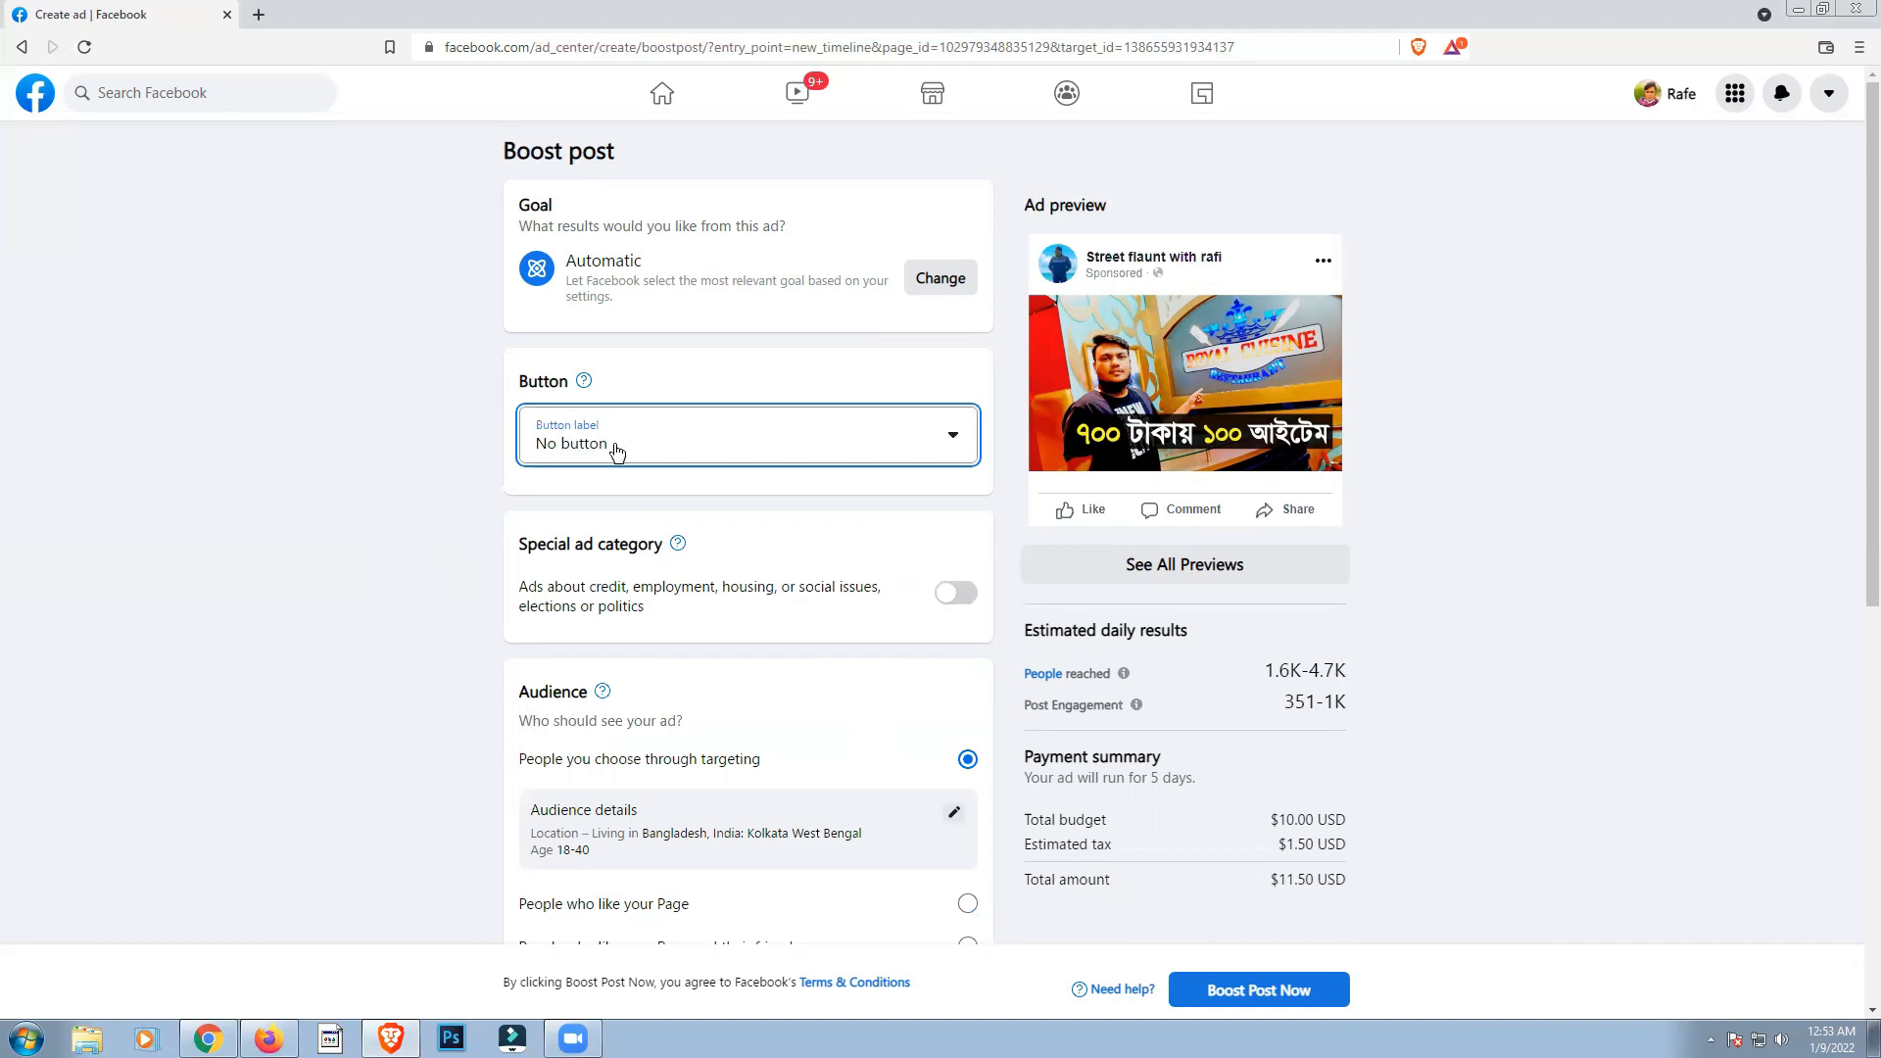
{"action": "left_click", "coordinate": [686, 455]}
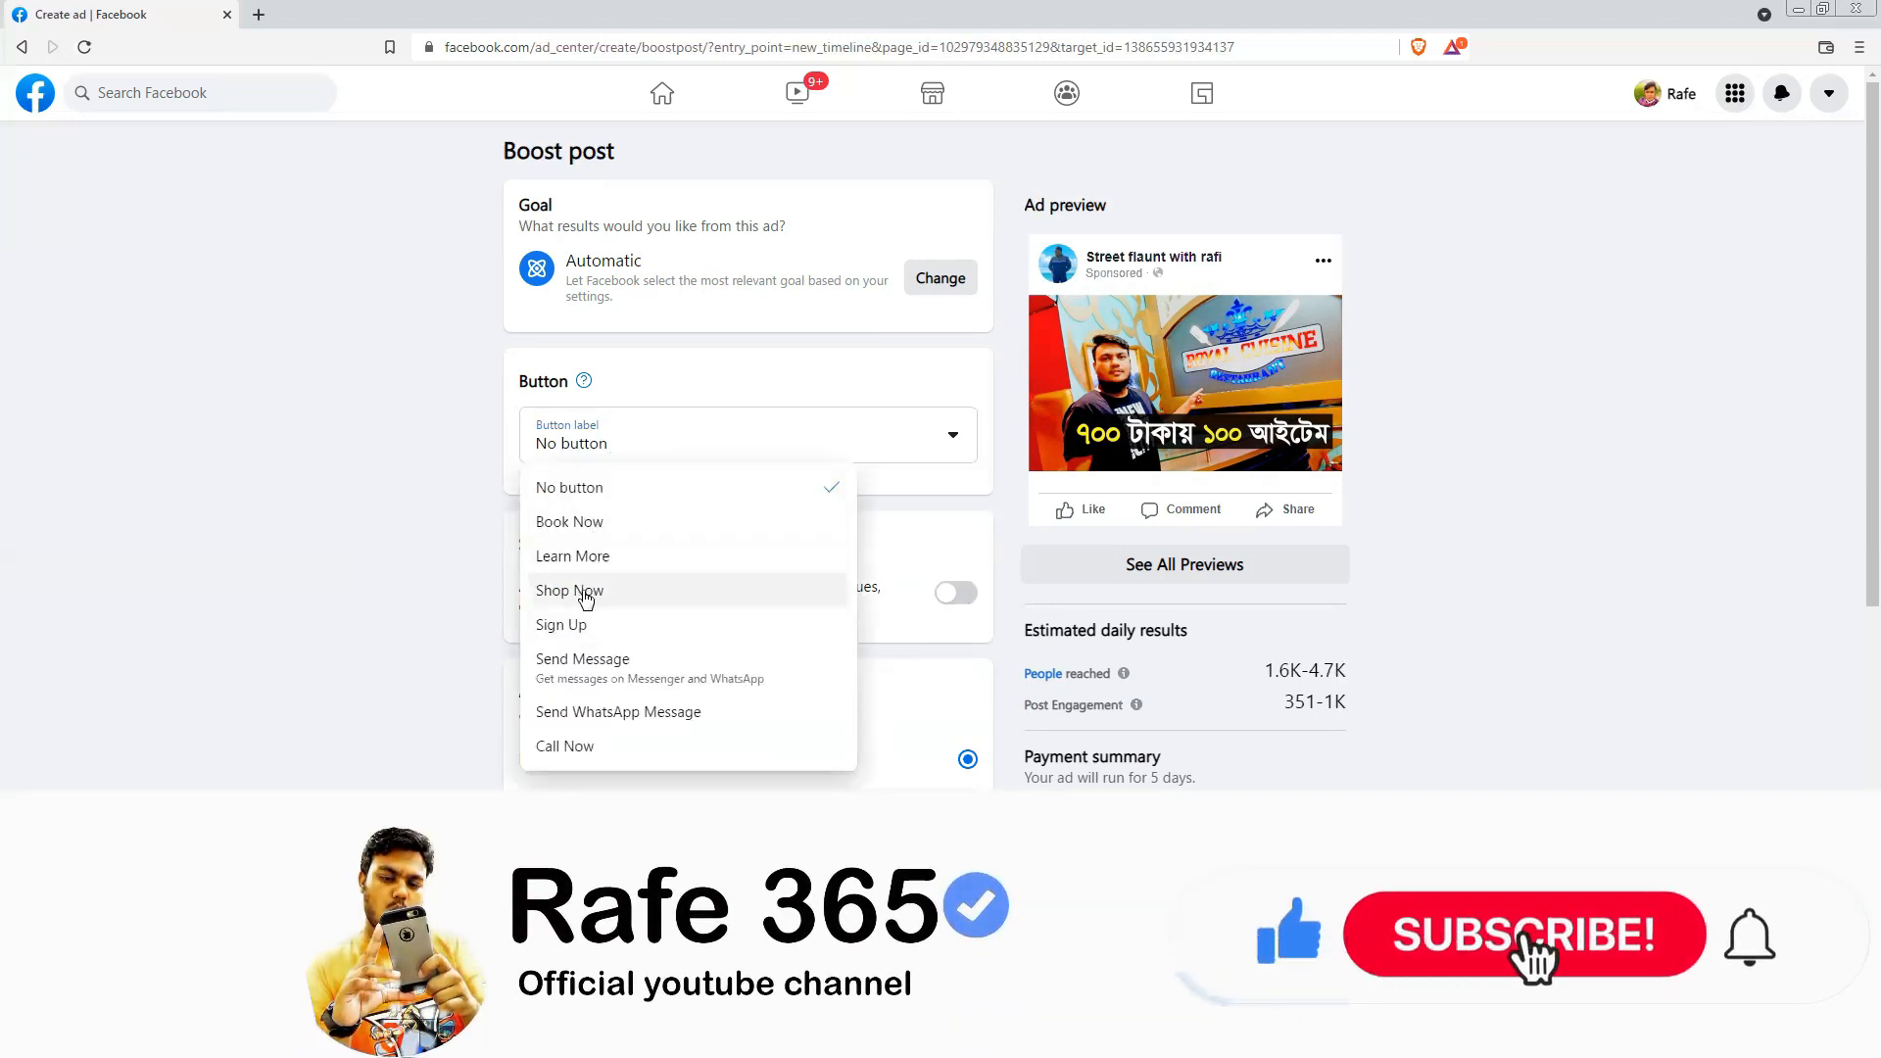
{"action": "left_click", "coordinate": [397, 480]}
Step: Try the special ad category with Social issues, elections or politics, and switch the special ad category off again
{"action": "scroll", "coordinate": [402, 476], "scroll_direction": "down", "scroll_amount": 3}
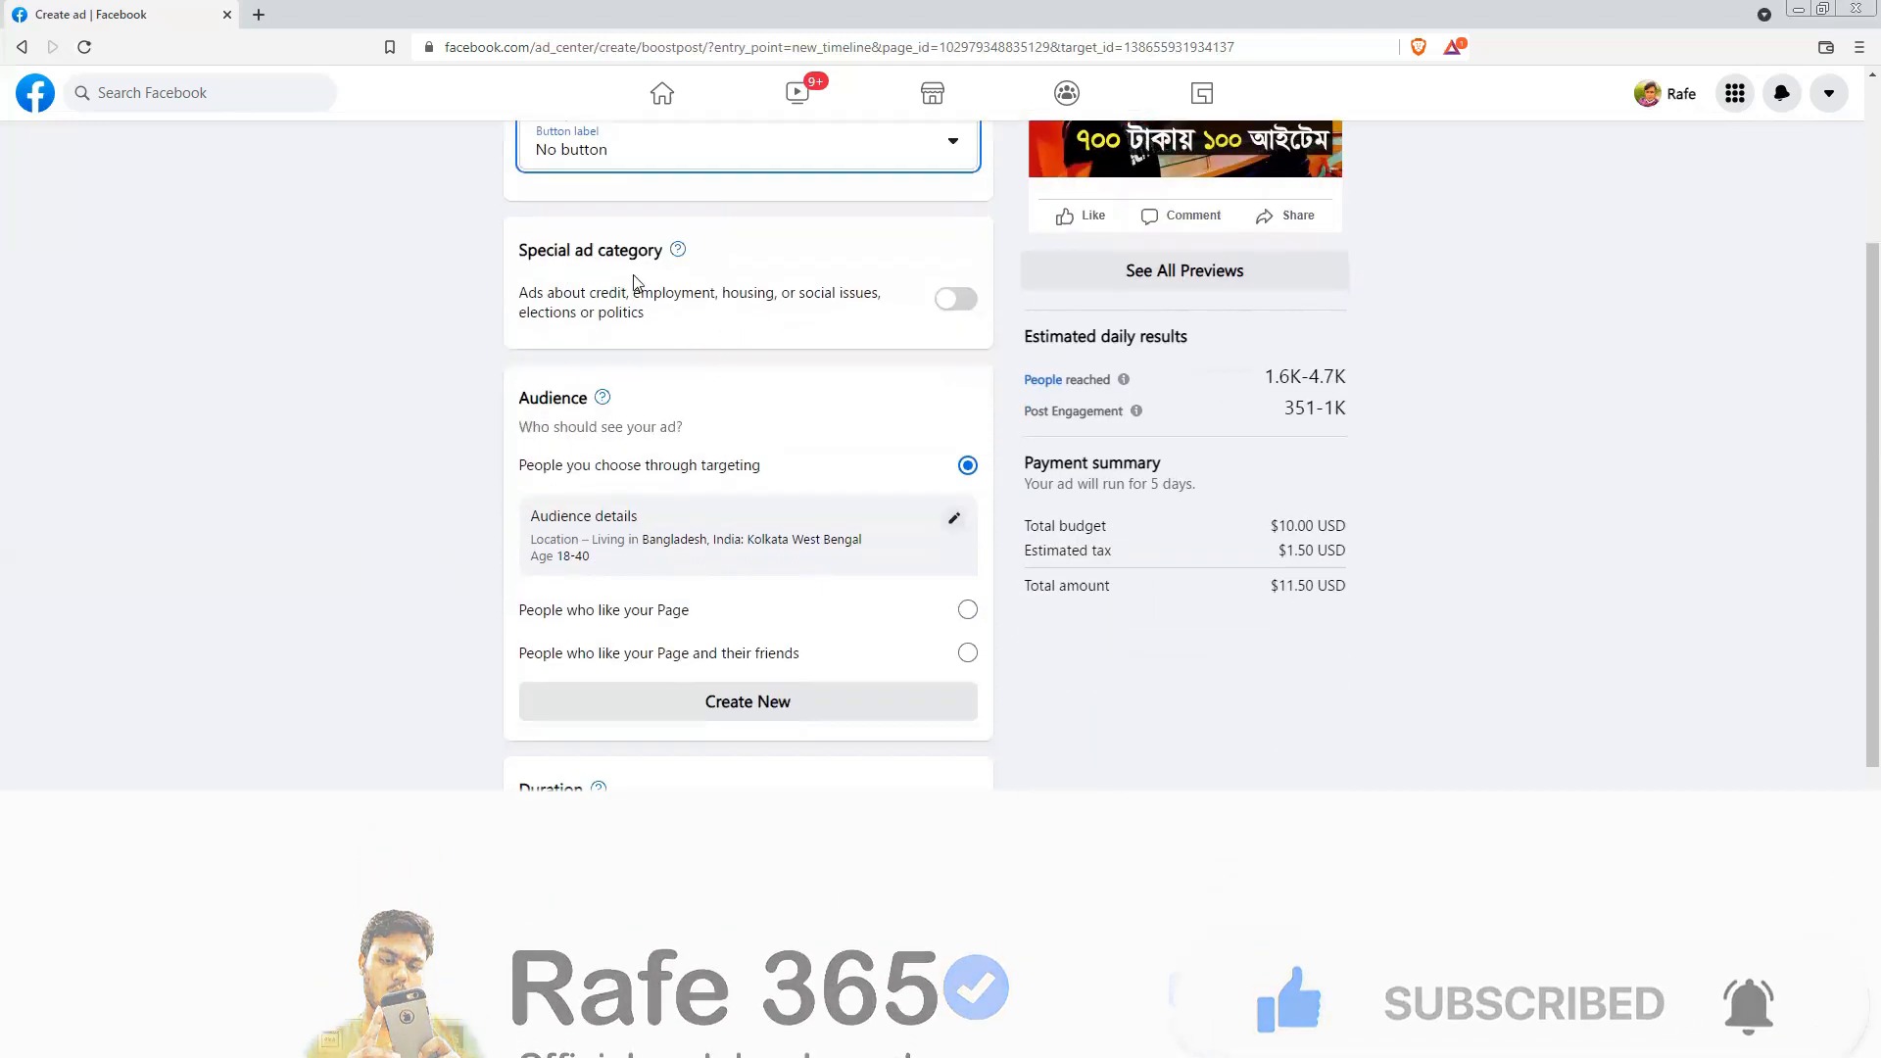
{"action": "left_click", "coordinate": [962, 299]}
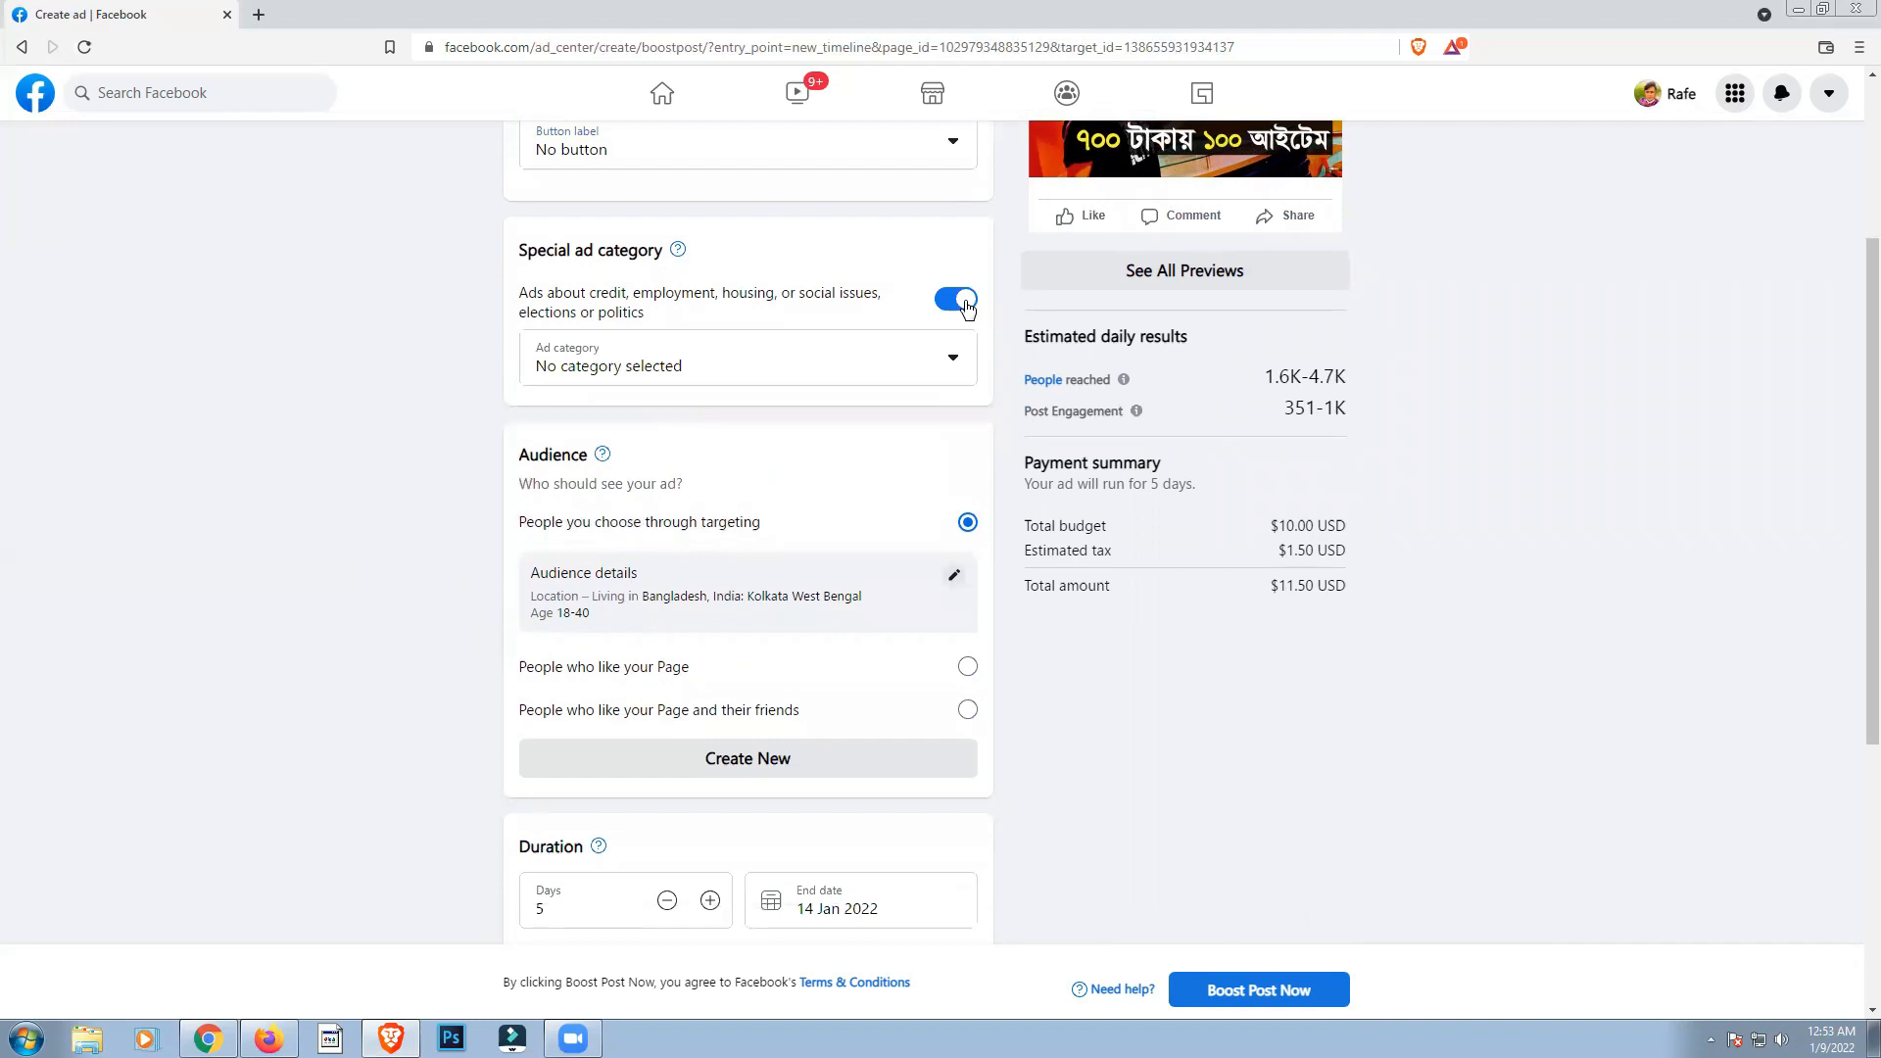
{"action": "left_click", "coordinate": [871, 364]}
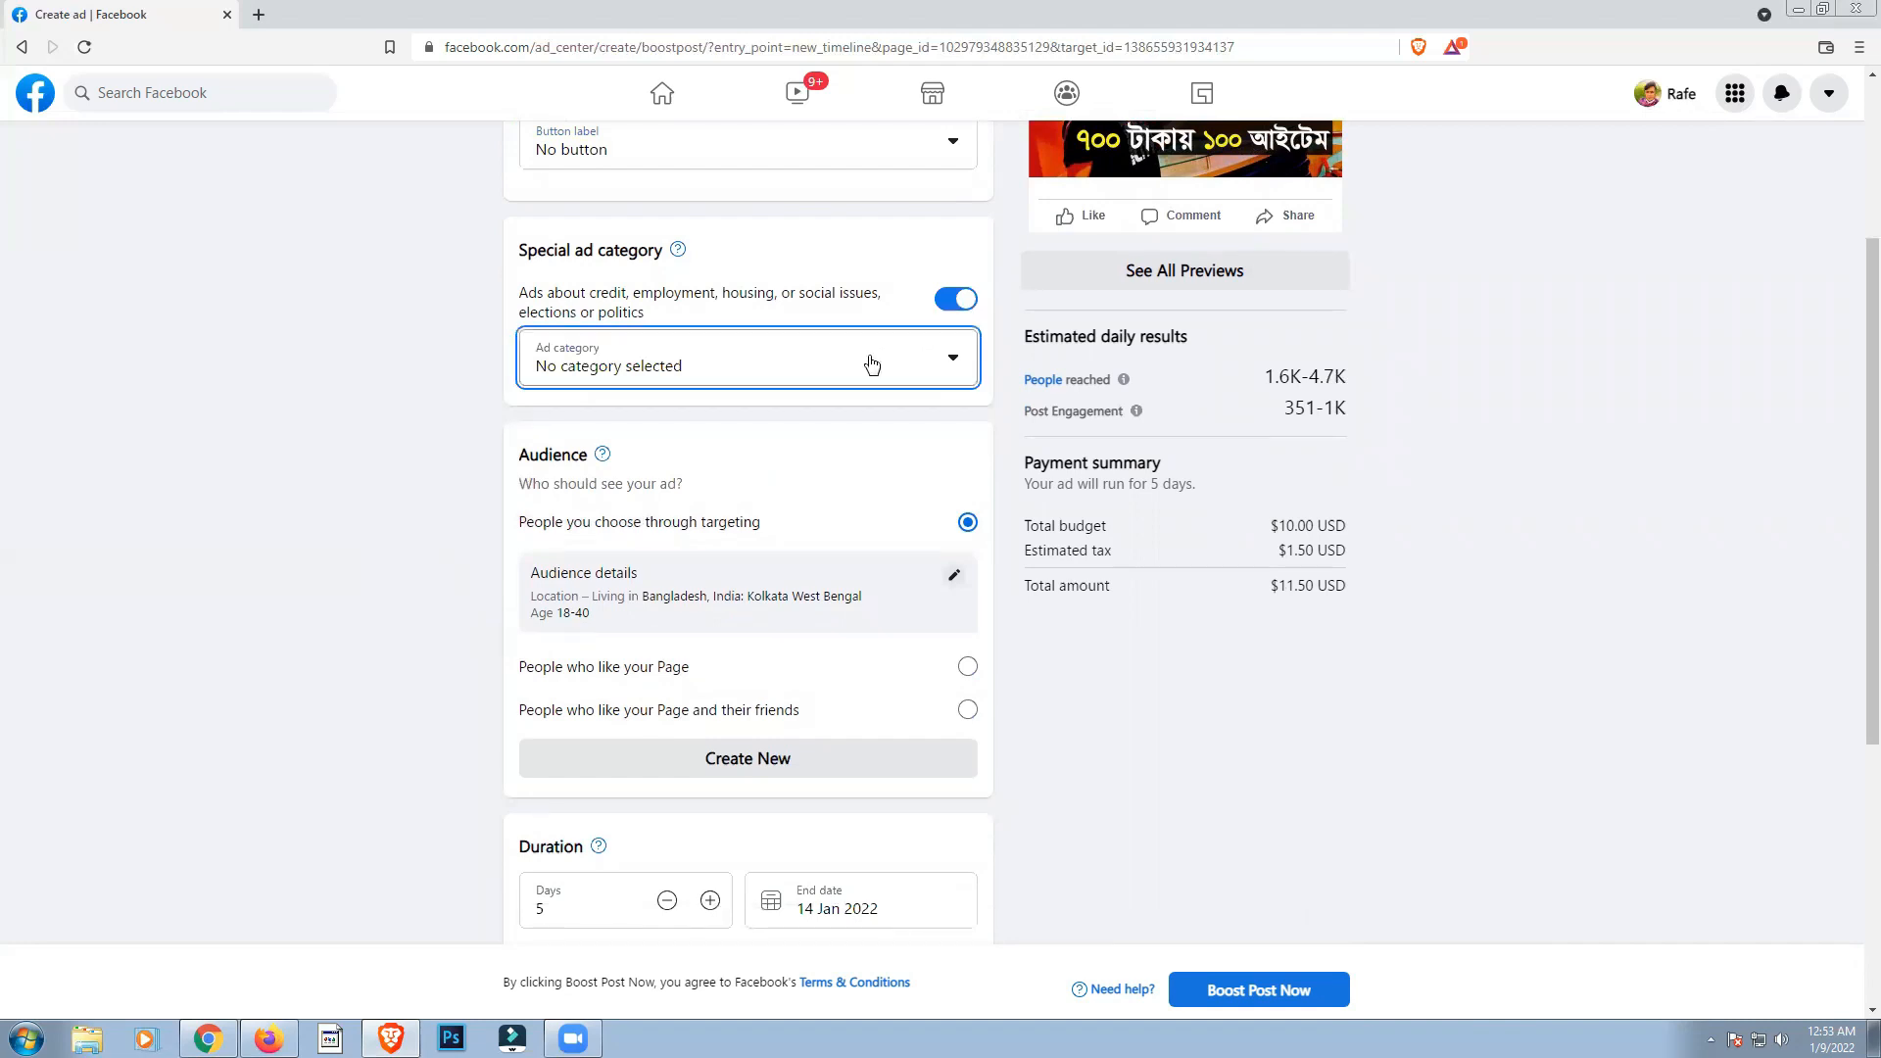
{"action": "scroll", "coordinate": [748, 542], "scroll_direction": "down", "scroll_amount": 3}
{"action": "scroll", "coordinate": [745, 550], "scroll_direction": "up", "scroll_amount": 3}
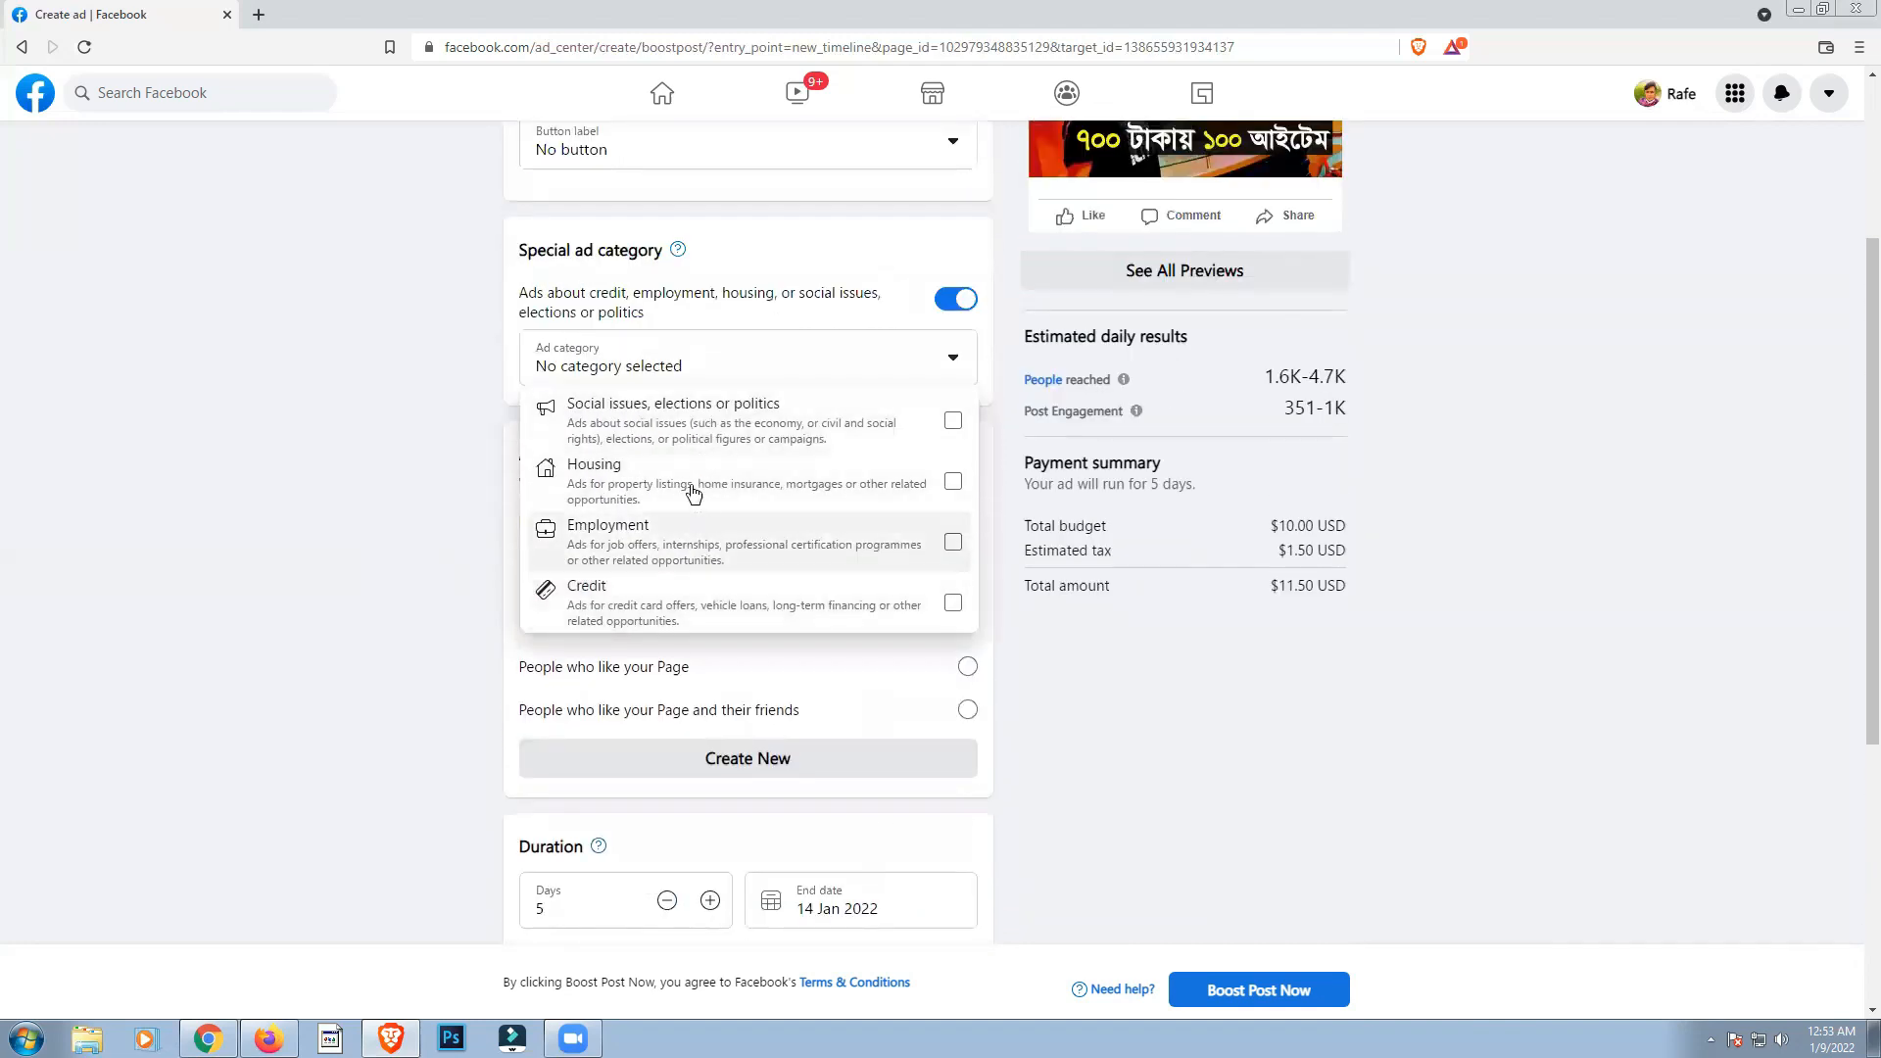
{"action": "left_click", "coordinate": [701, 422]}
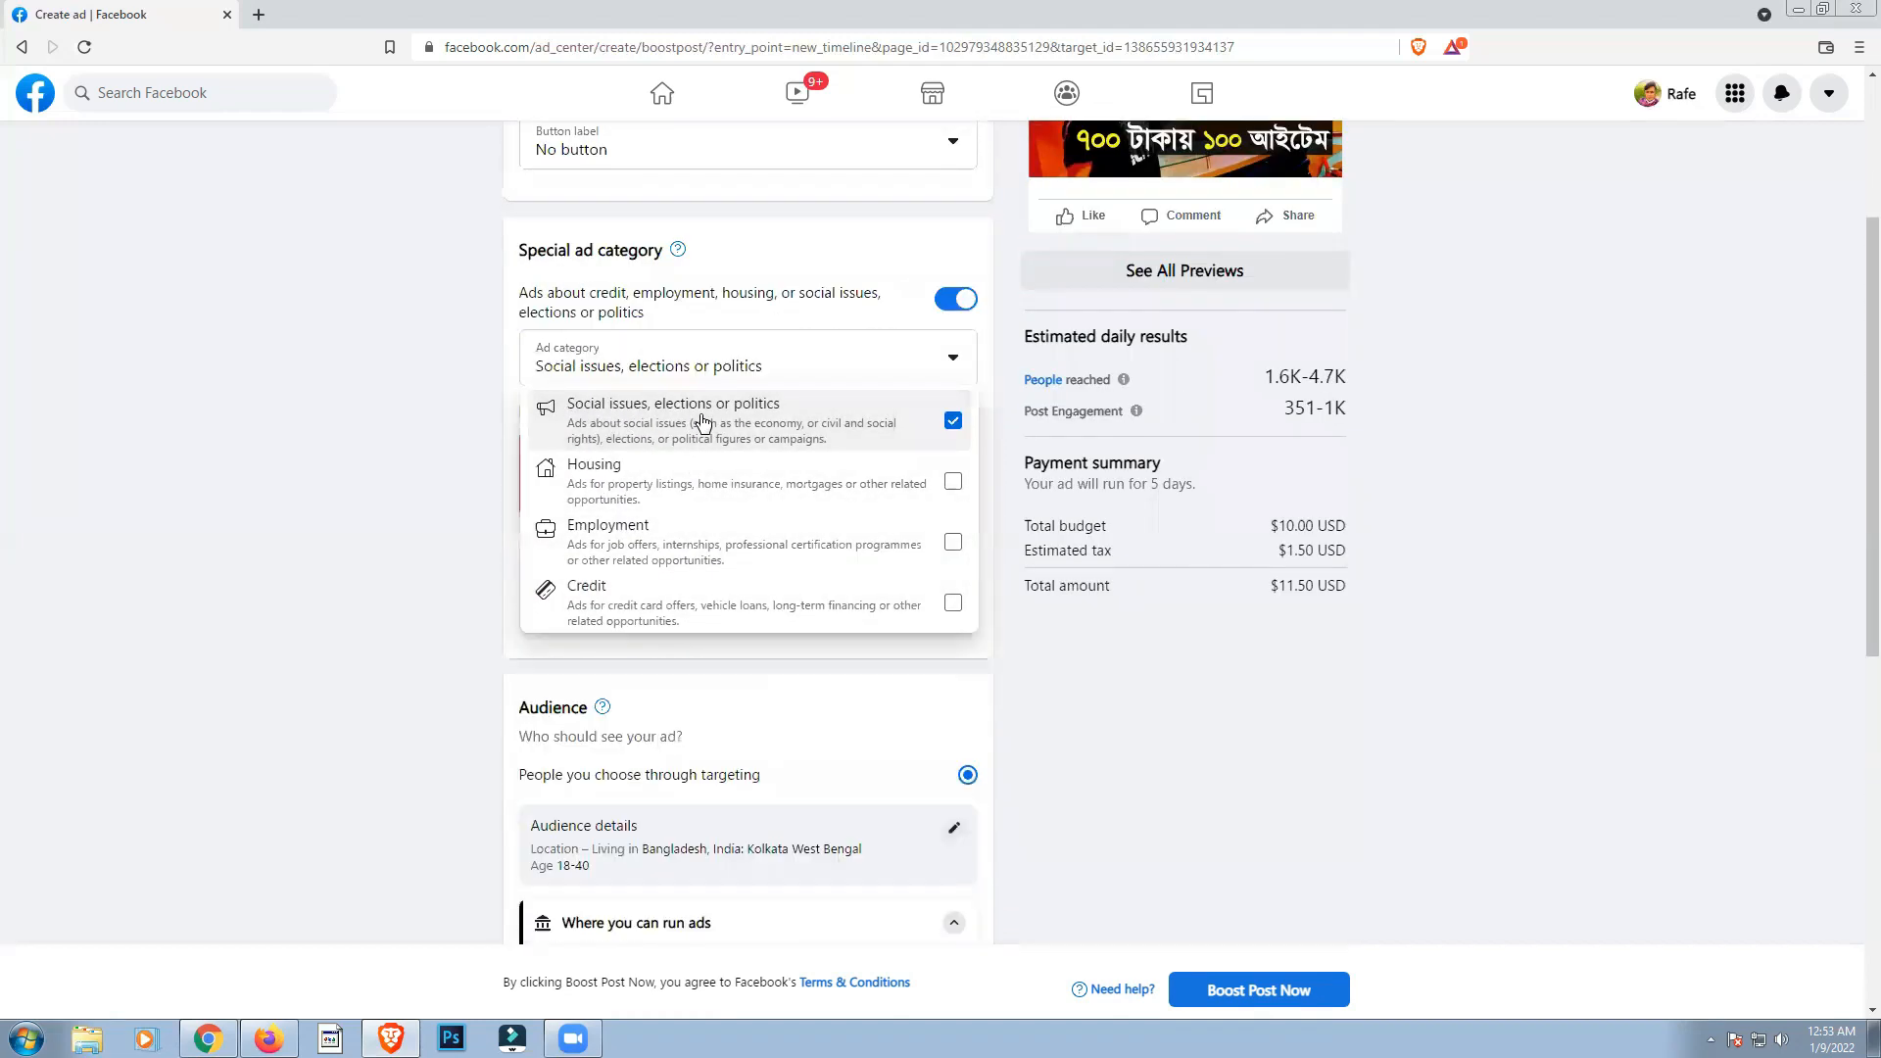
{"action": "left_click", "coordinate": [338, 566]}
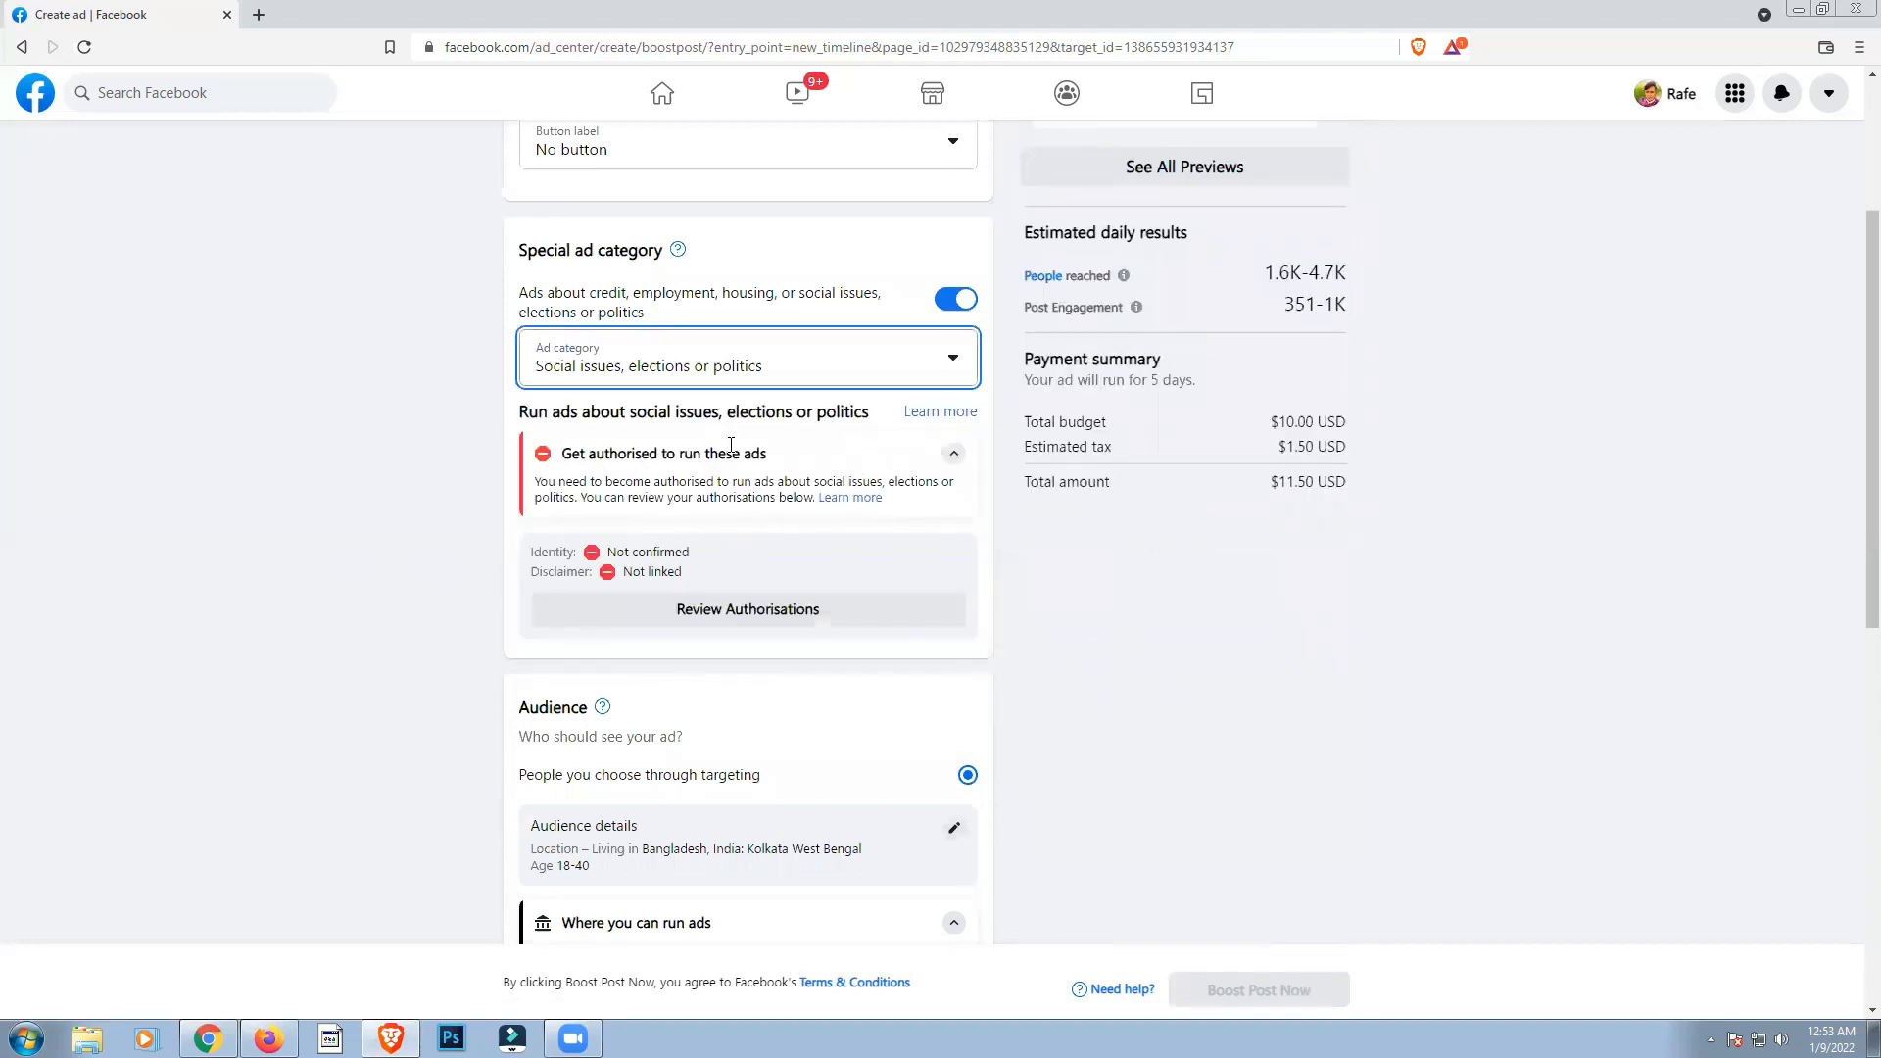
{"action": "left_click", "coordinate": [956, 298]}
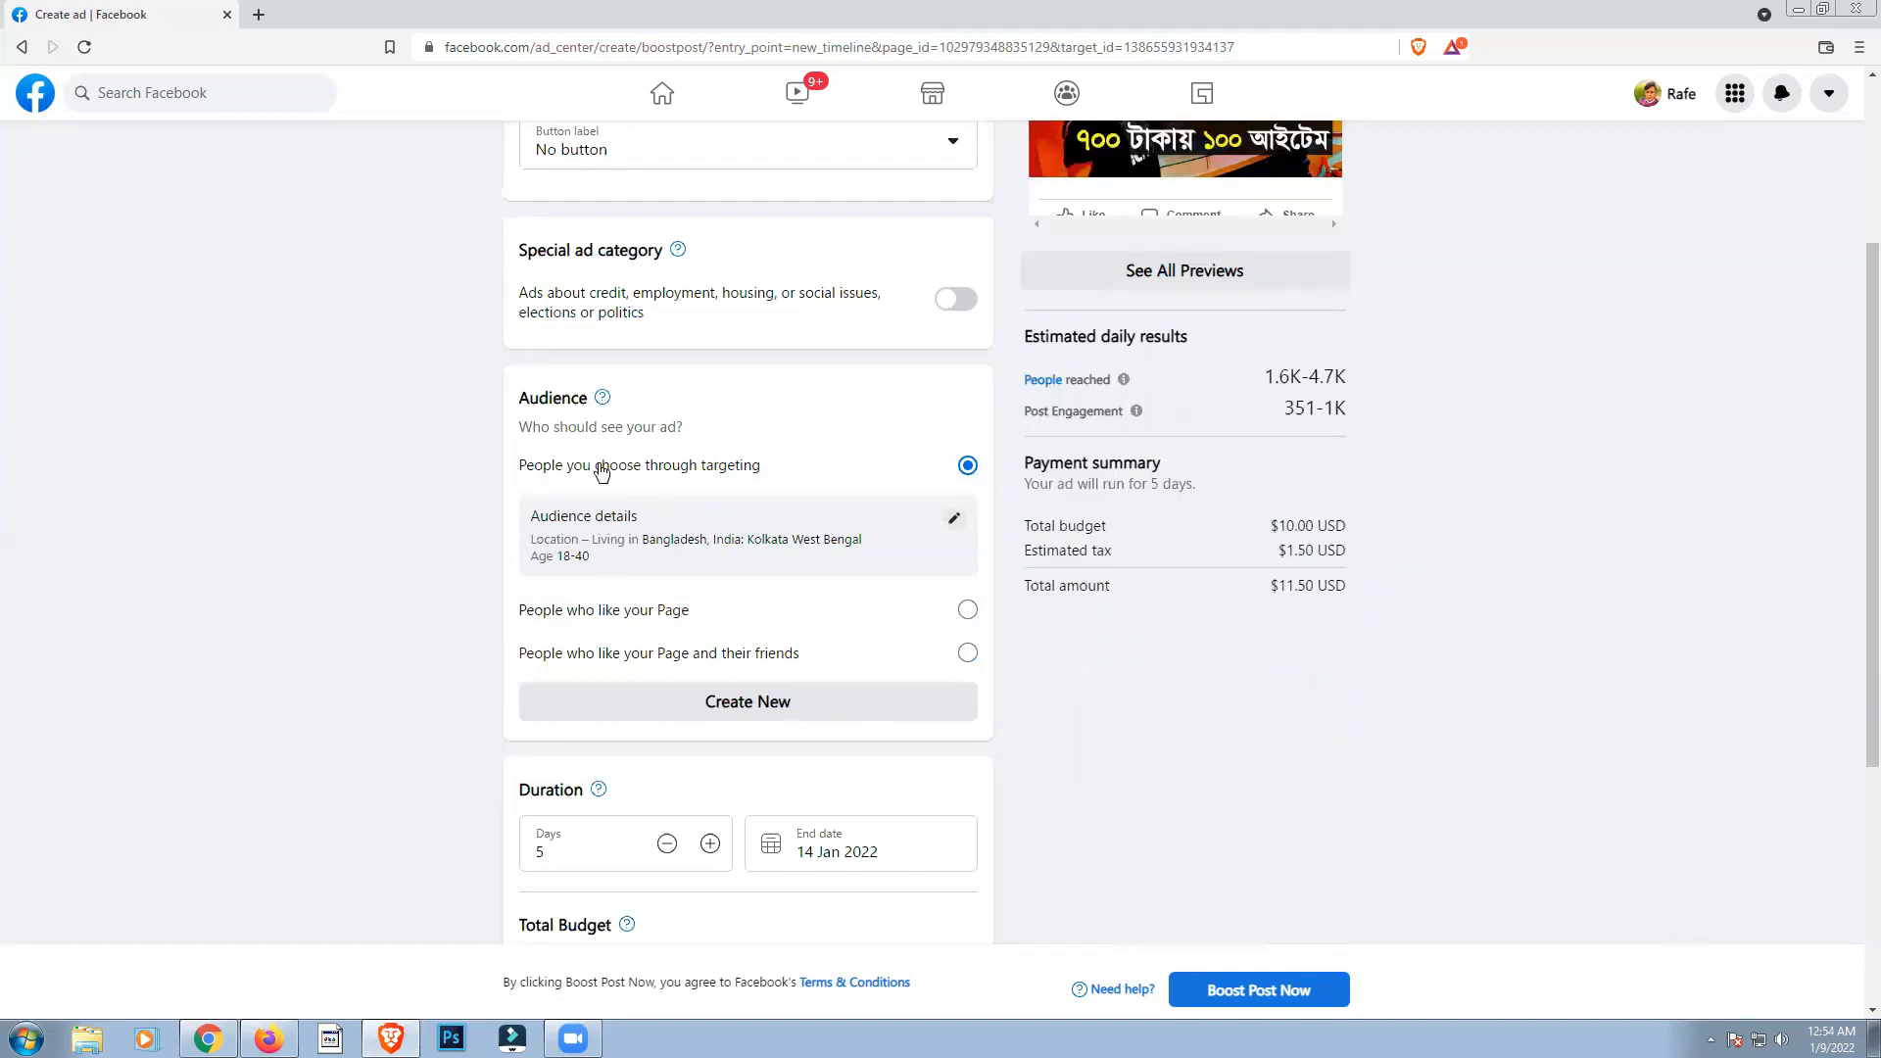
Step: Open the targeted audience's details for editing and remove Kolkata from its locations
{"action": "scroll", "coordinate": [633, 419], "scroll_direction": "down", "scroll_amount": 1}
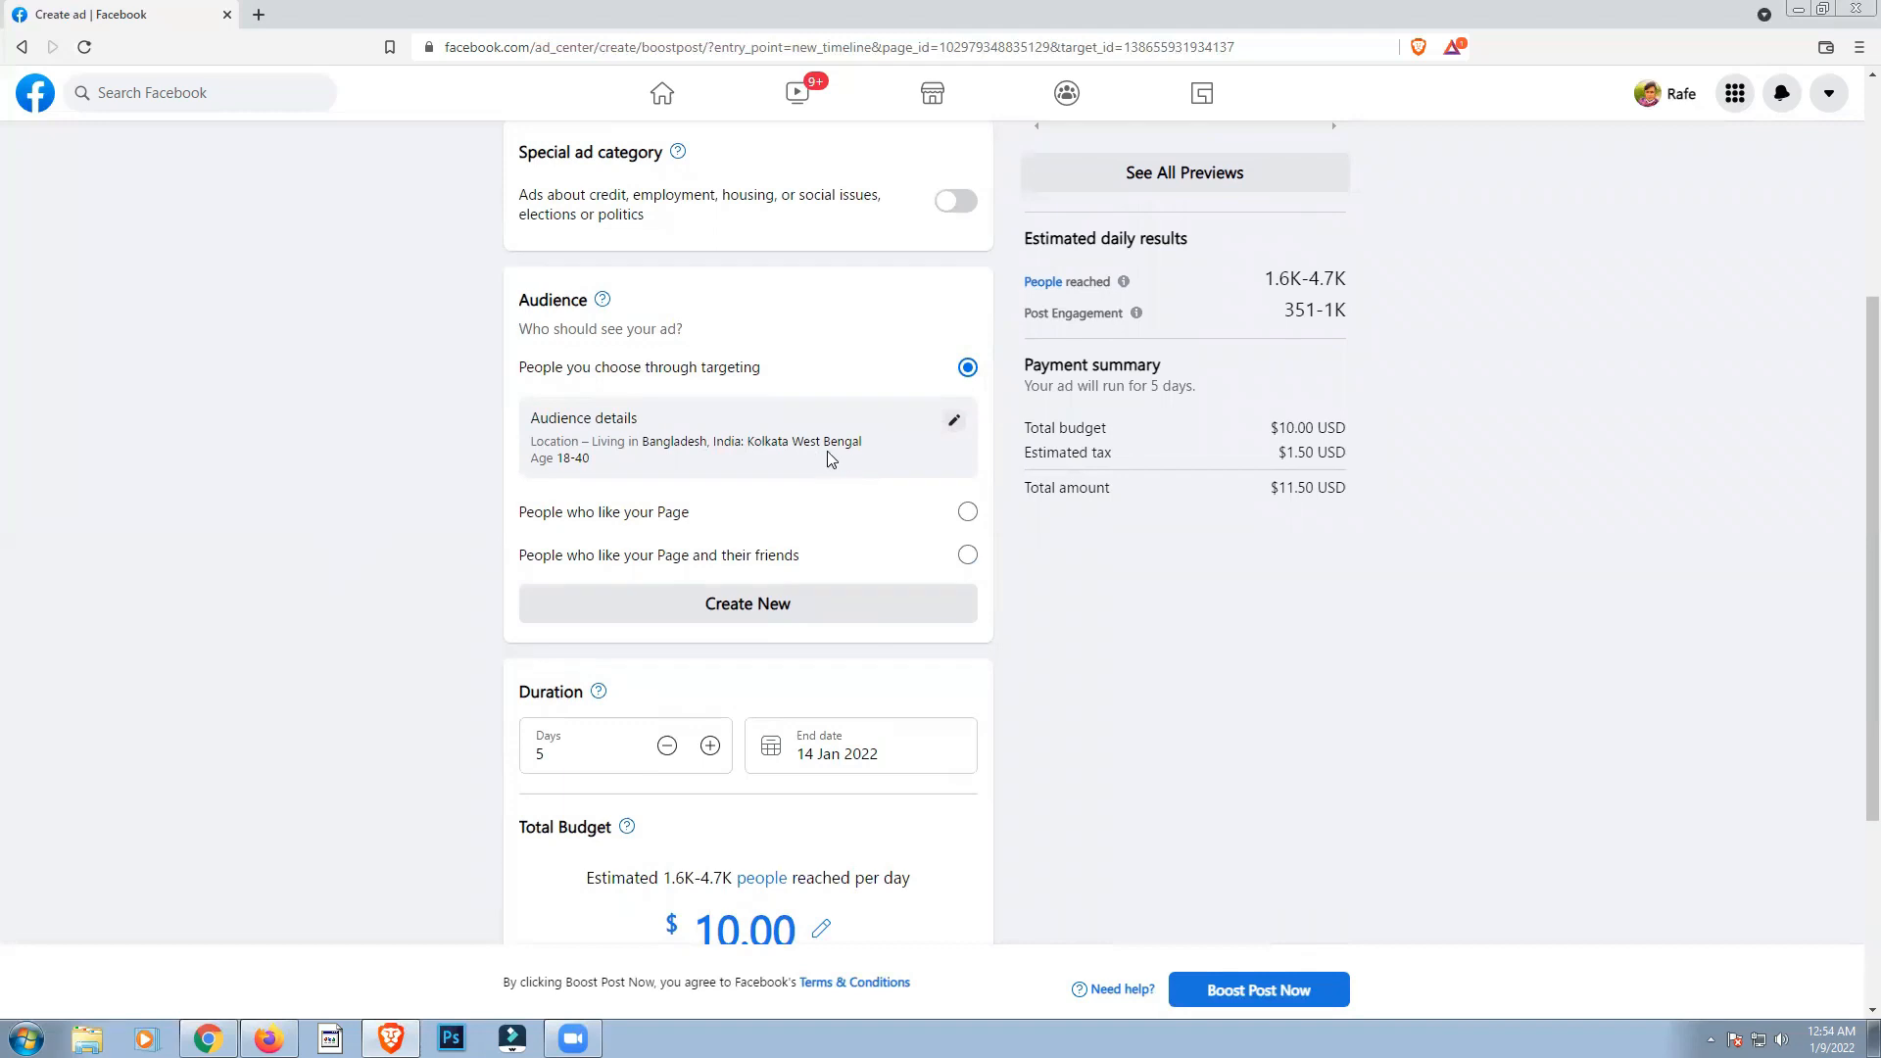
{"action": "left_click", "coordinate": [919, 452]}
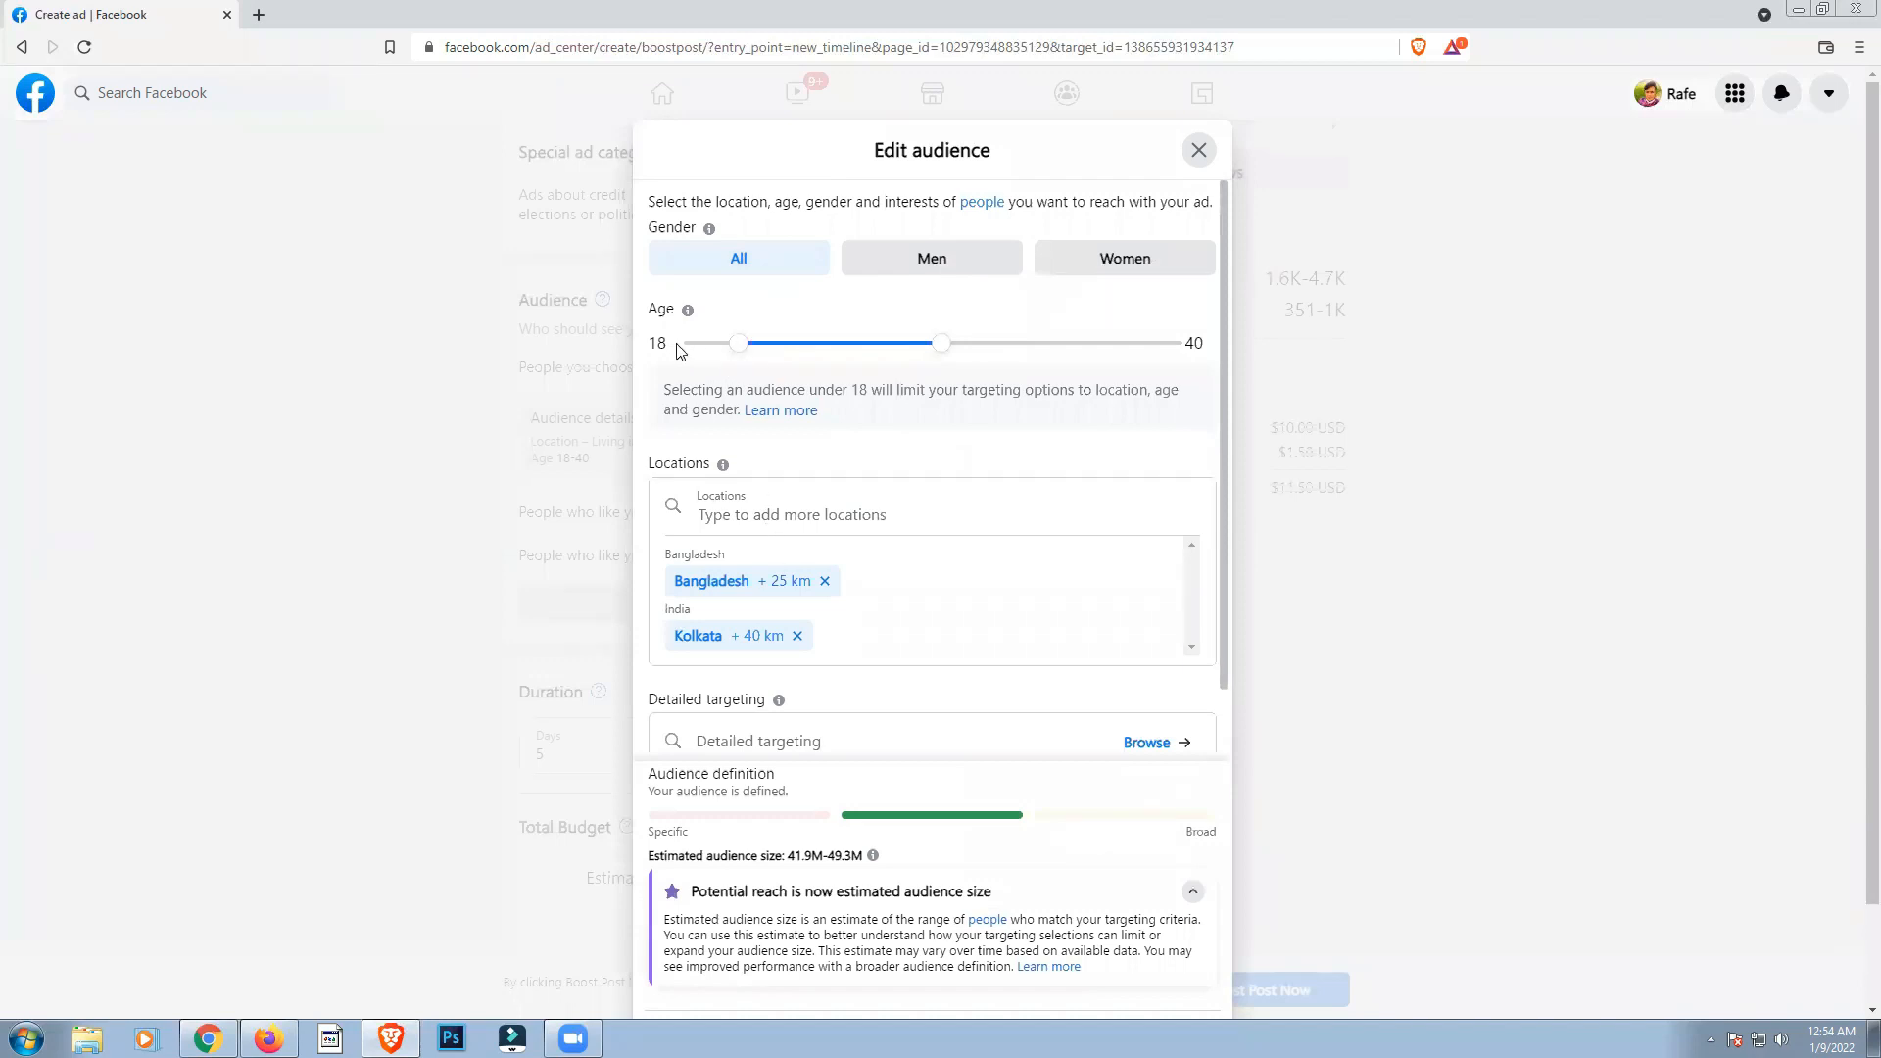
{"action": "mouse_move", "coordinate": [941, 347]}
{"action": "left_mouse_down"}
{"action": "mouse_move", "coordinate": [1179, 354]}
{"action": "mouse_move", "coordinate": [926, 361]}
{"action": "mouse_move", "coordinate": [943, 363]}
{"action": "left_mouse_up"}
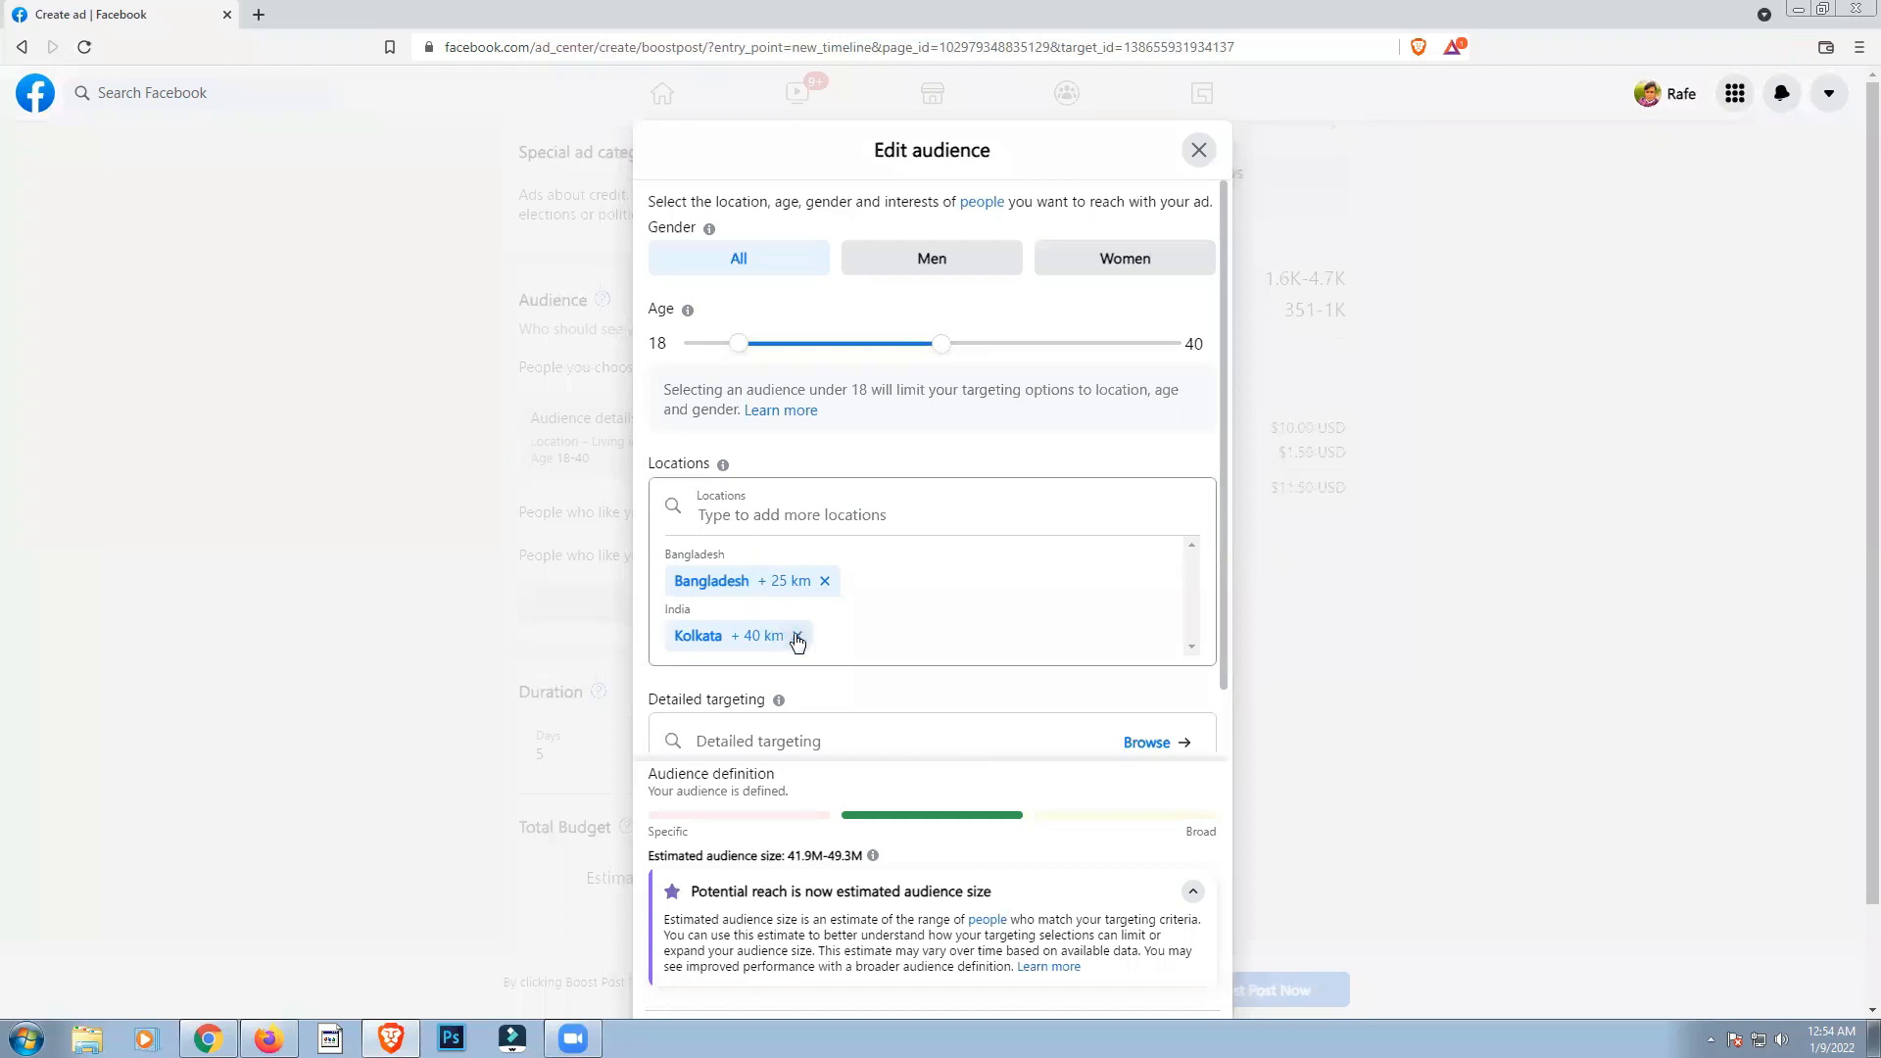
{"action": "left_click", "coordinate": [796, 637]}
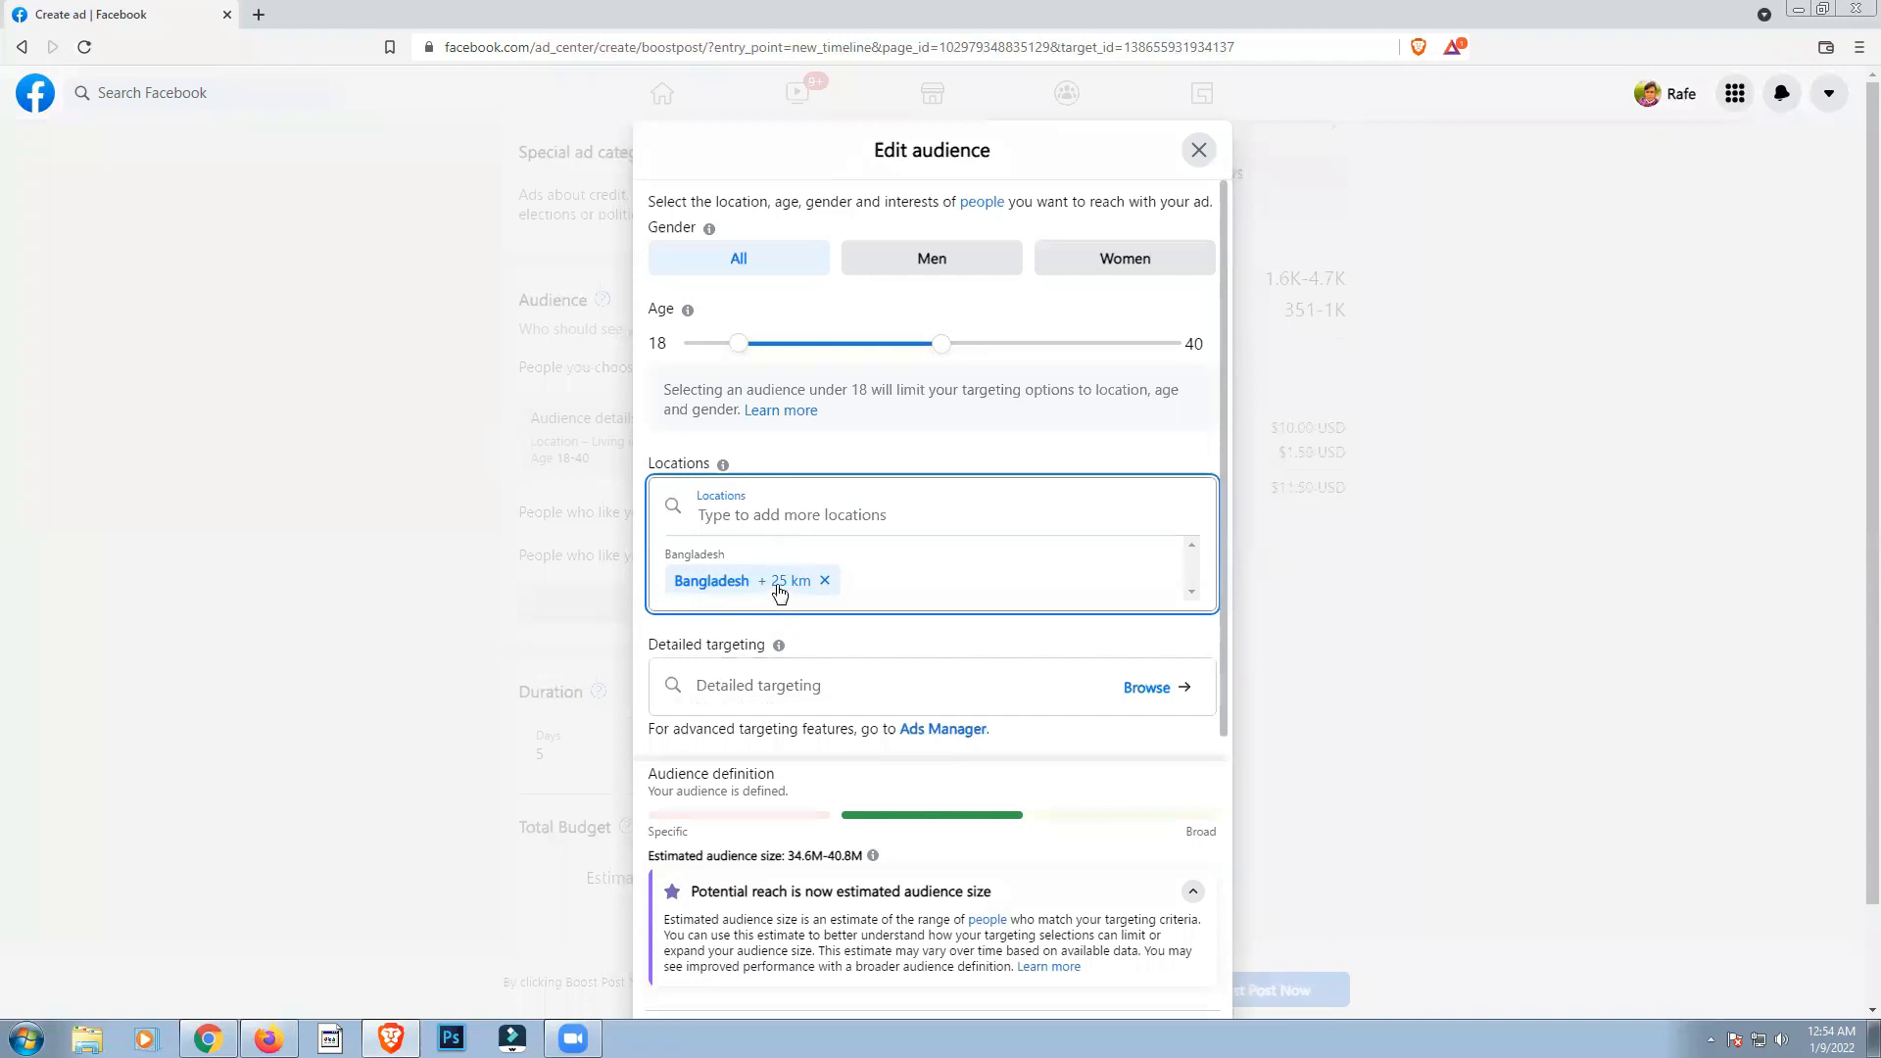
Step: Search the audience locations for "kol" and choose the city Kolkata, West Bengal, India
{"action": "left_click", "coordinate": [791, 525]}
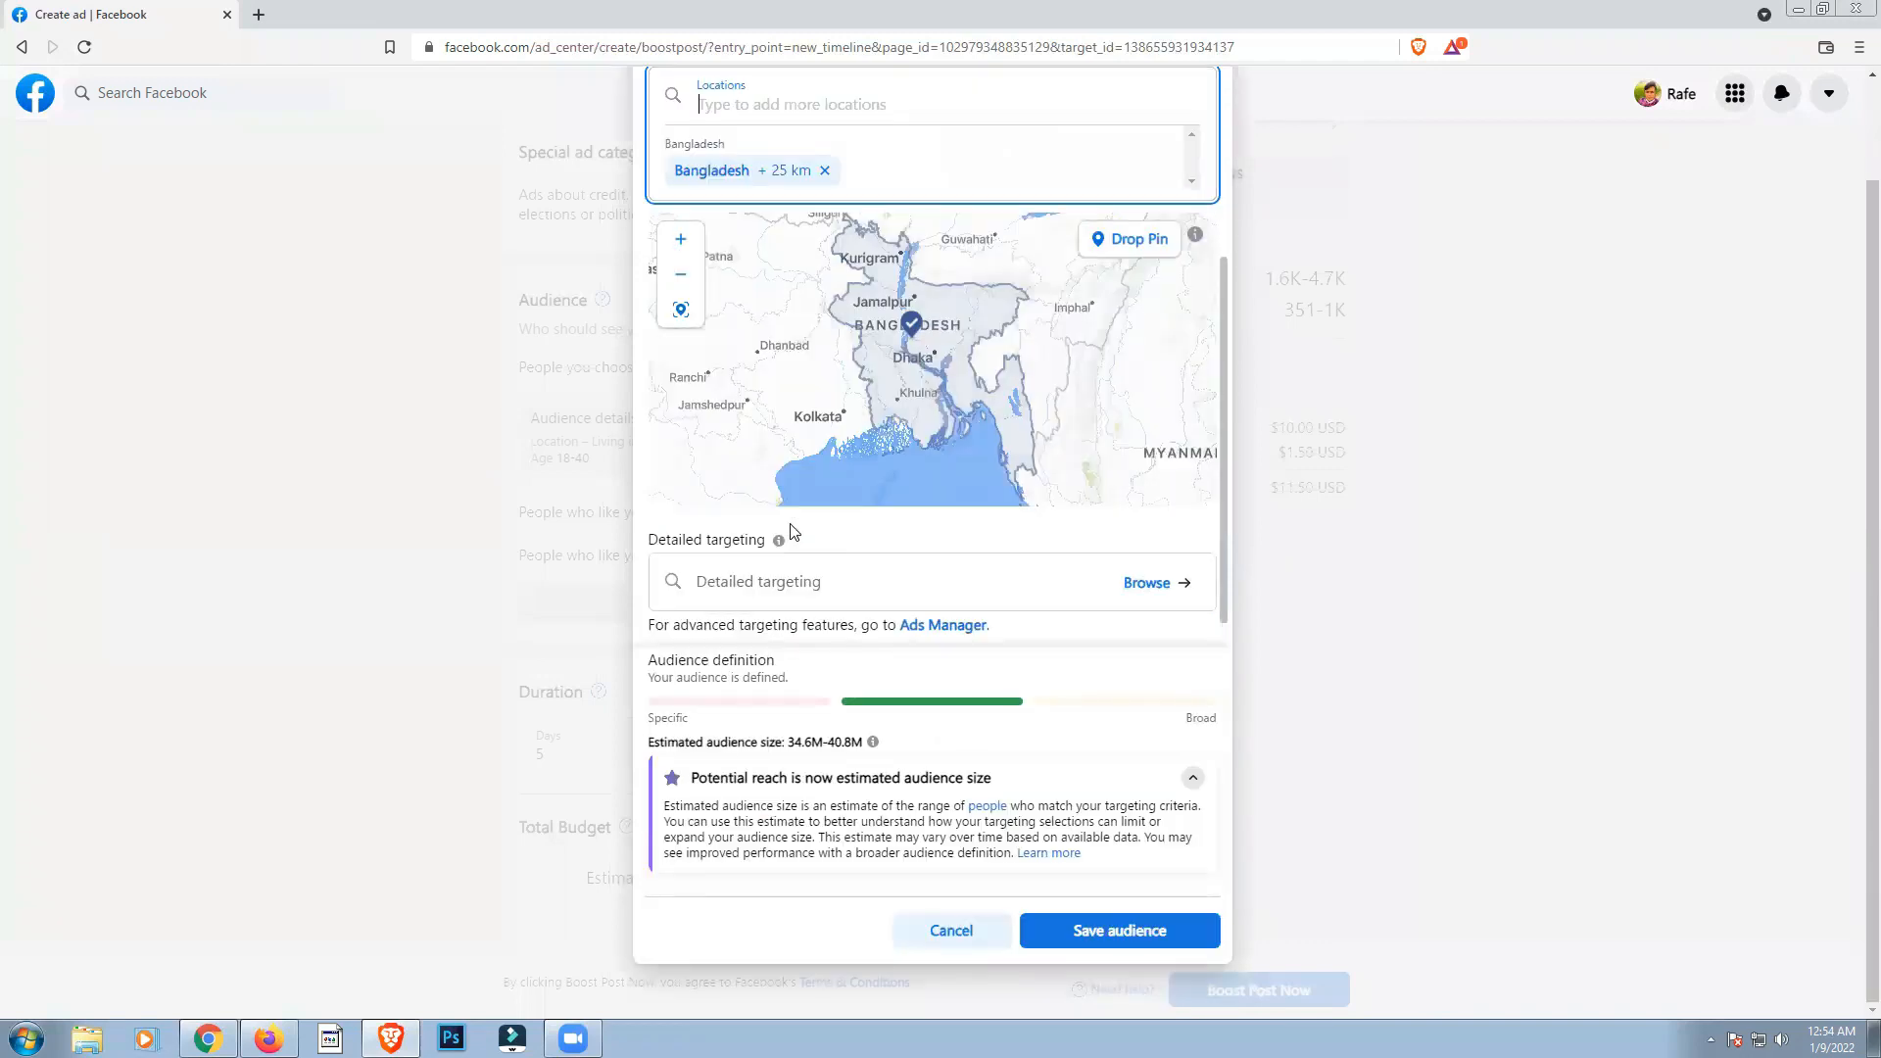
{"action": "type", "text": "kol"}
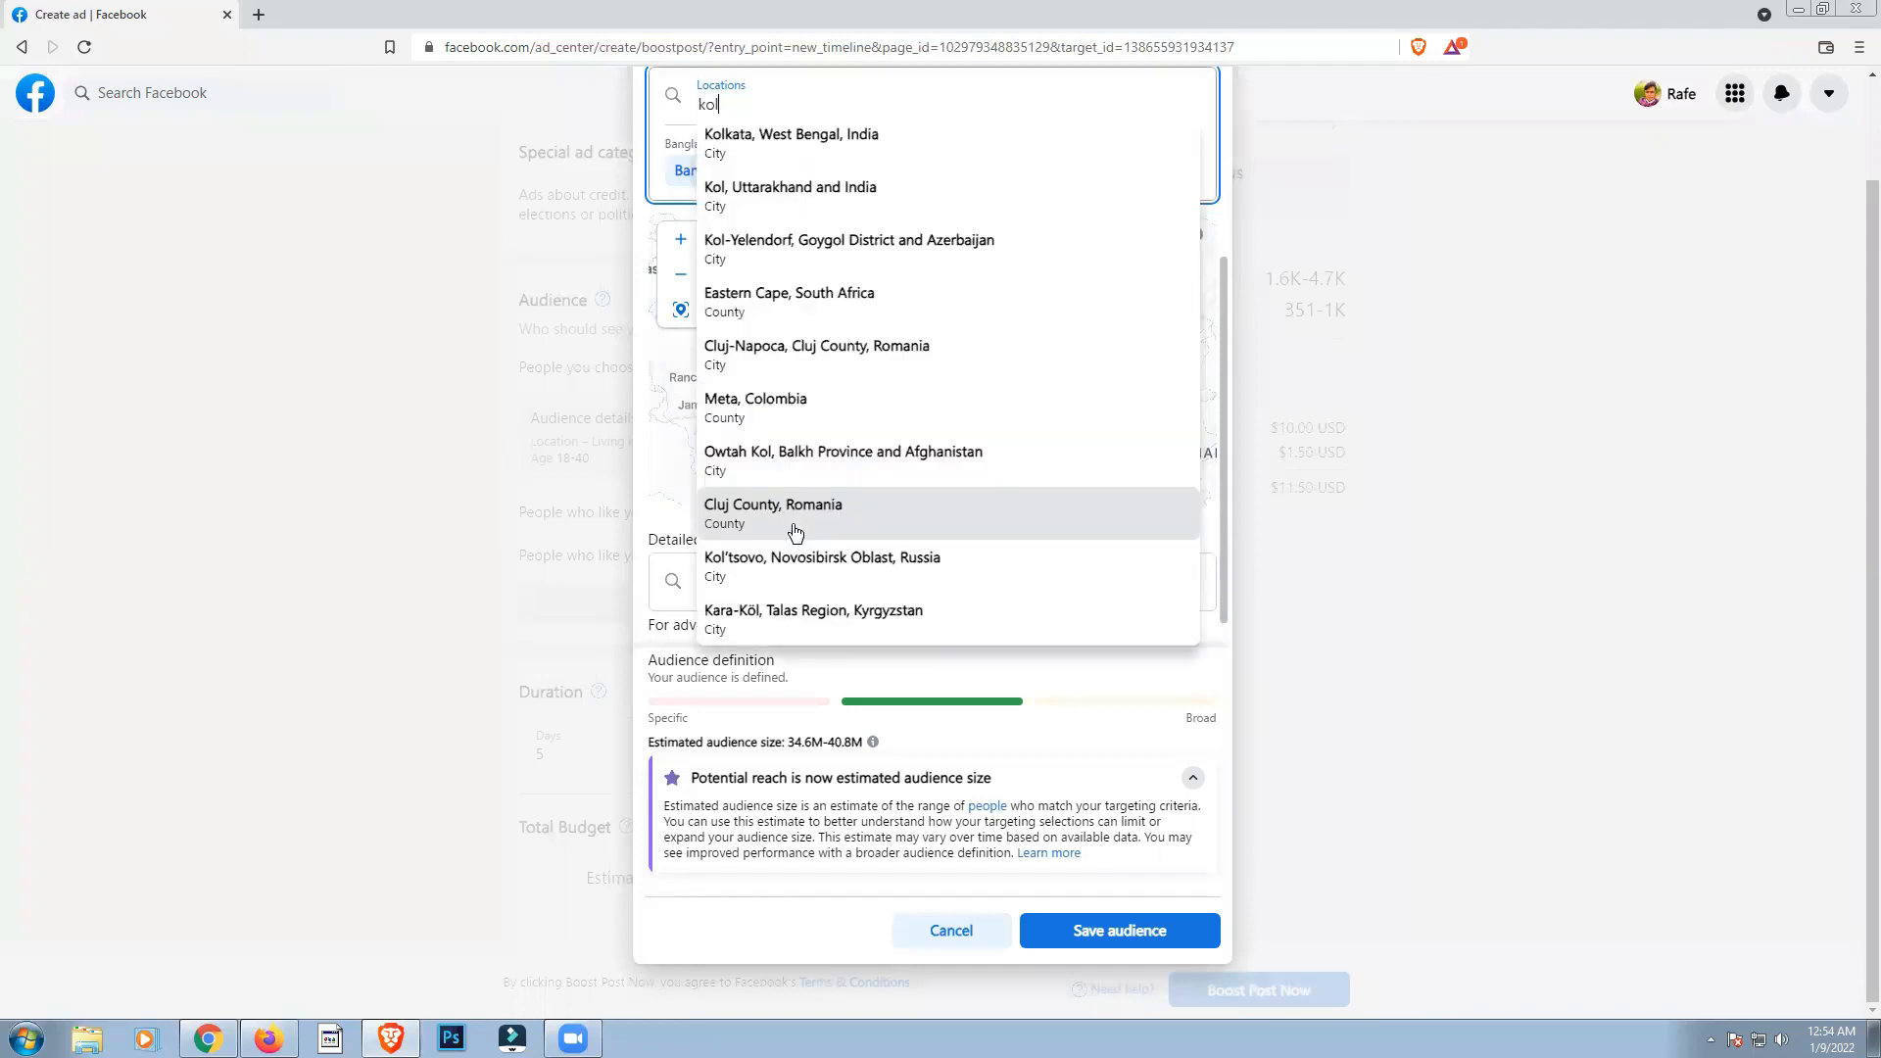
{"action": "left_click", "coordinate": [821, 153]}
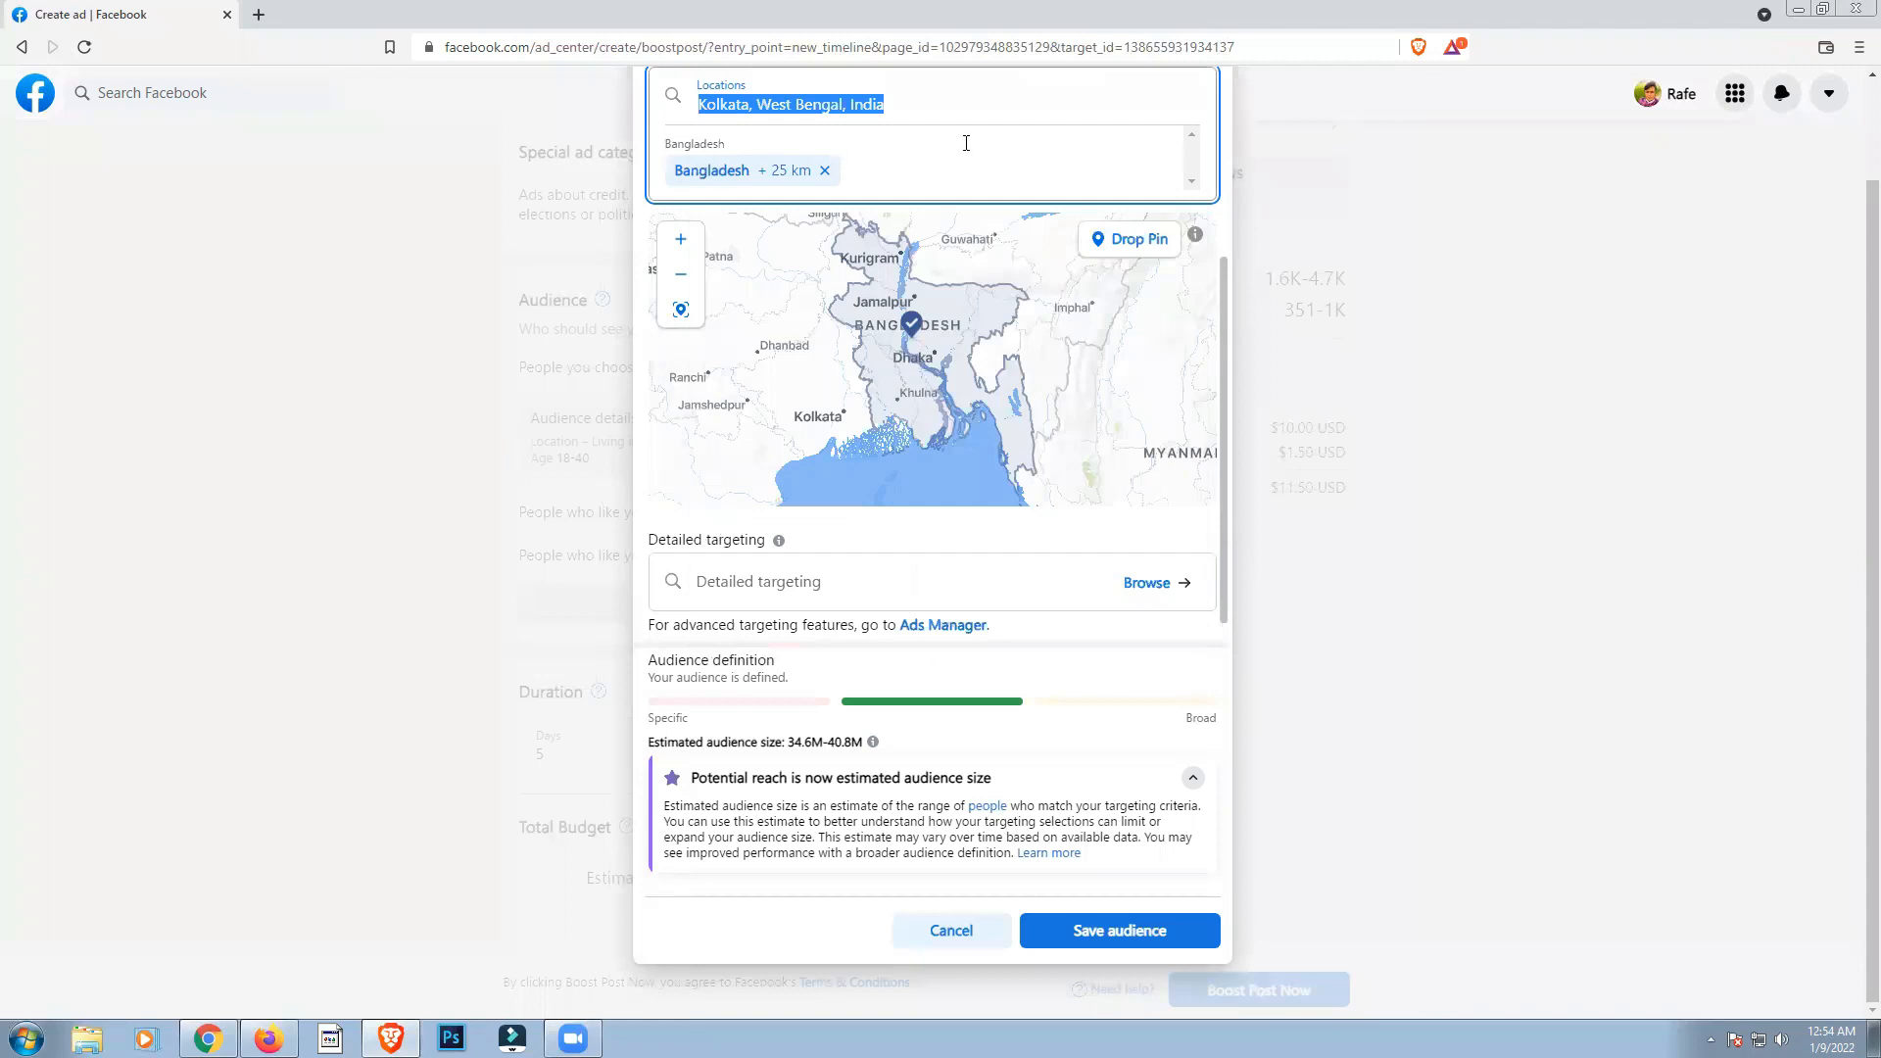
Step: Search the audience locations for "Rangpu" and add Rangpur Division, Bangladesh
{"action": "scroll", "coordinate": [741, 200], "scroll_direction": "up", "scroll_amount": 3}
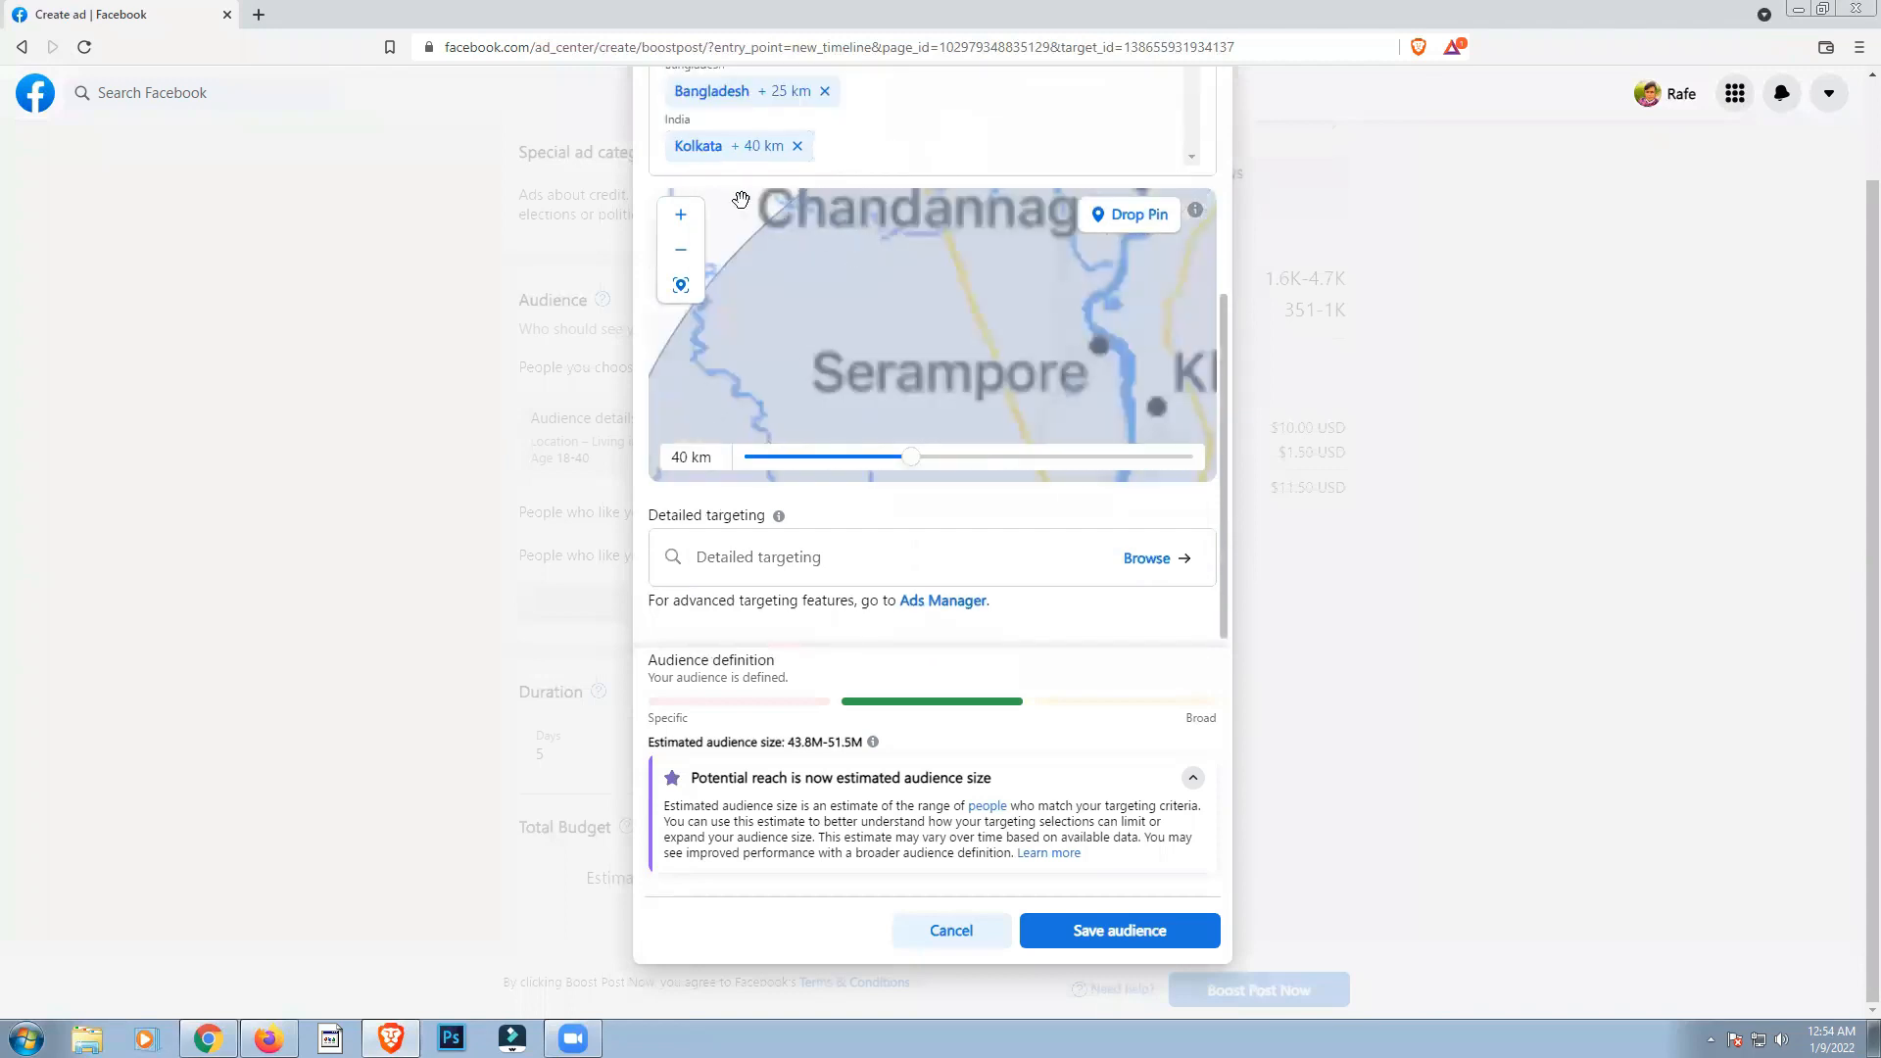
{"action": "scroll", "coordinate": [726, 343], "scroll_direction": "down", "scroll_amount": 1}
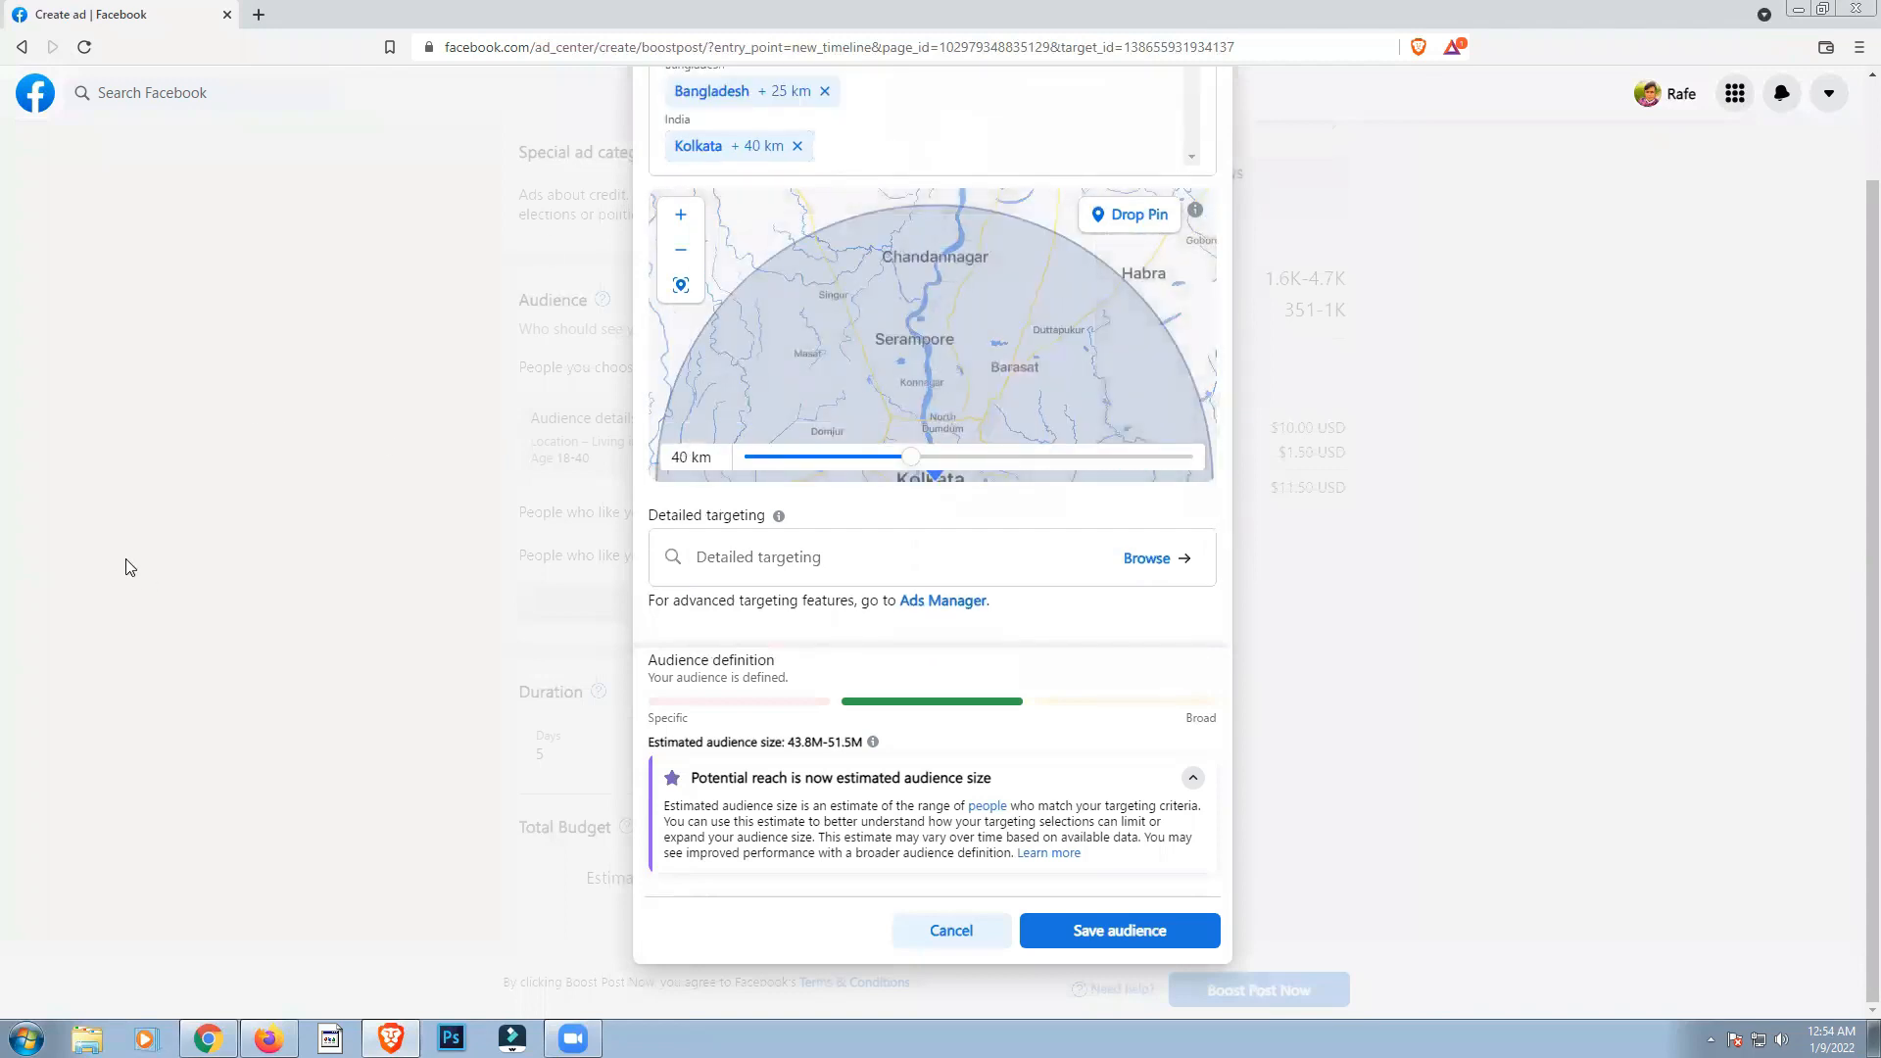
{"action": "scroll", "coordinate": [125, 566], "scroll_direction": "up", "scroll_amount": 3}
{"action": "left_click", "coordinate": [952, 235]}
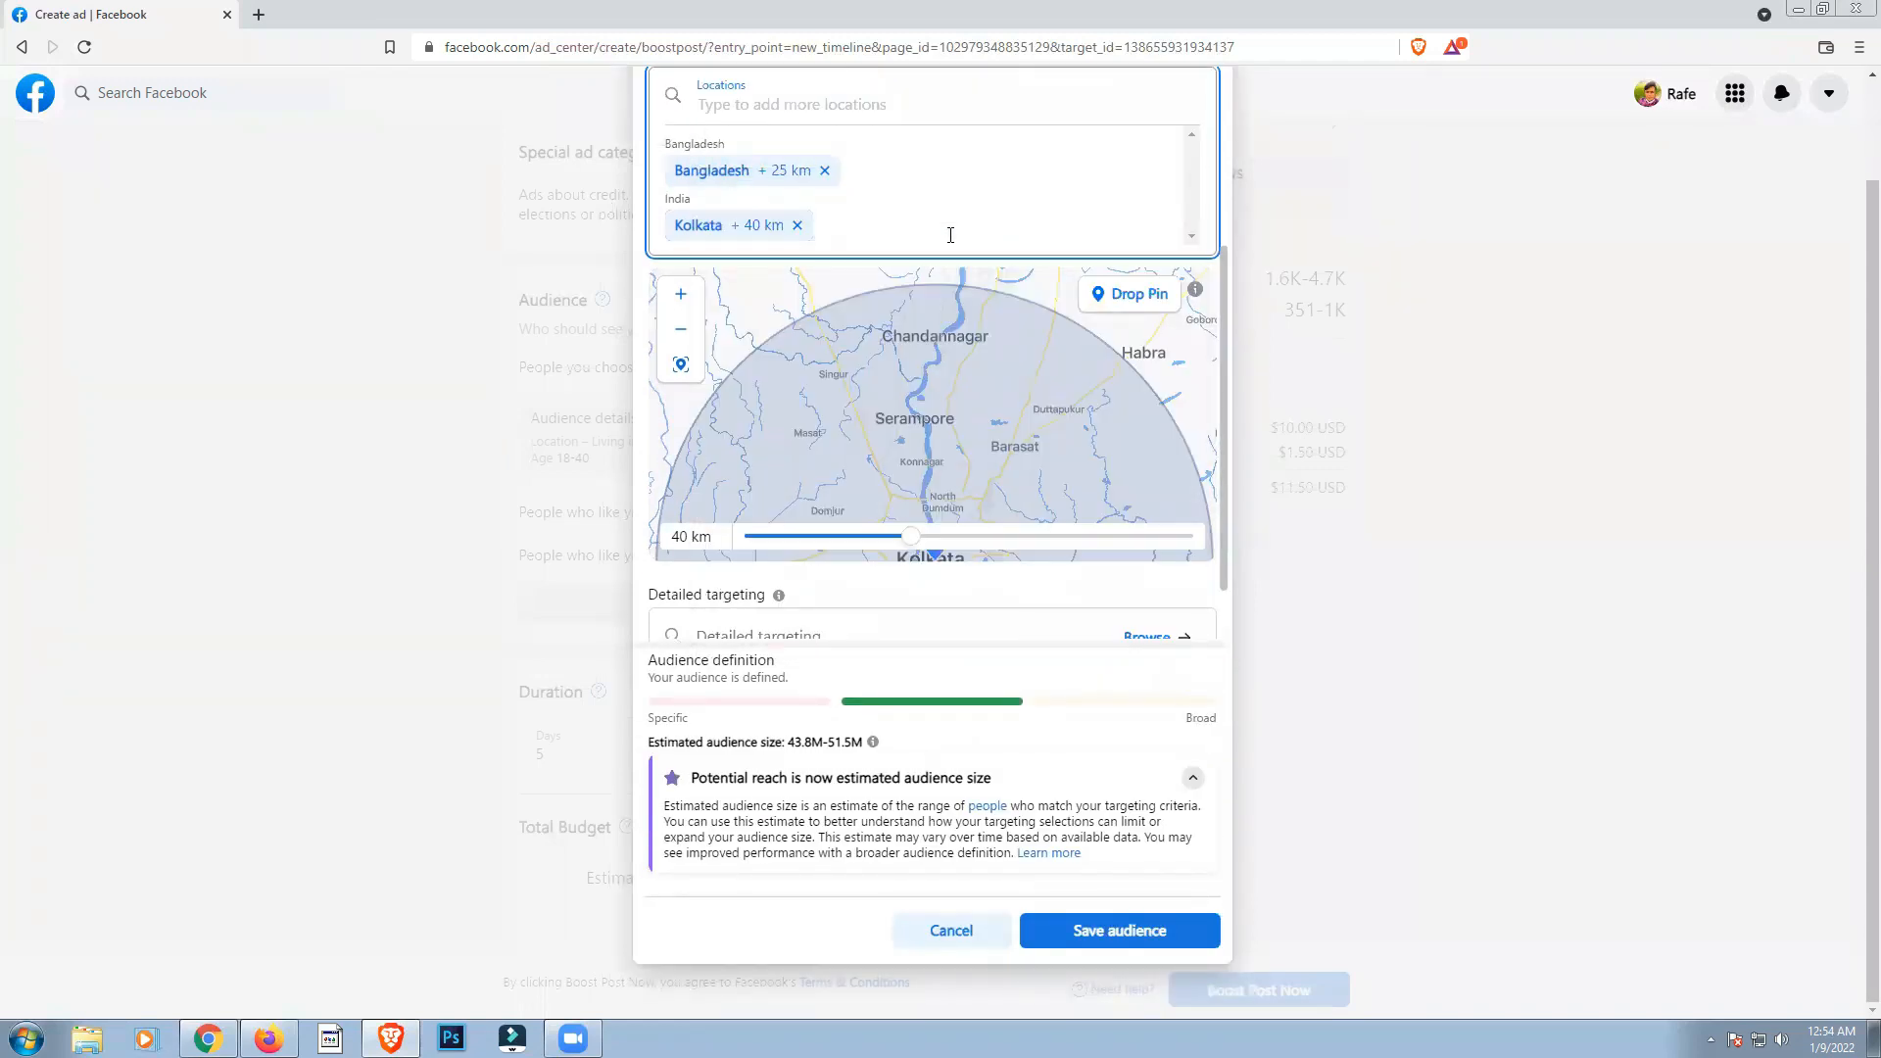
{"action": "type", "text": "Ran"}
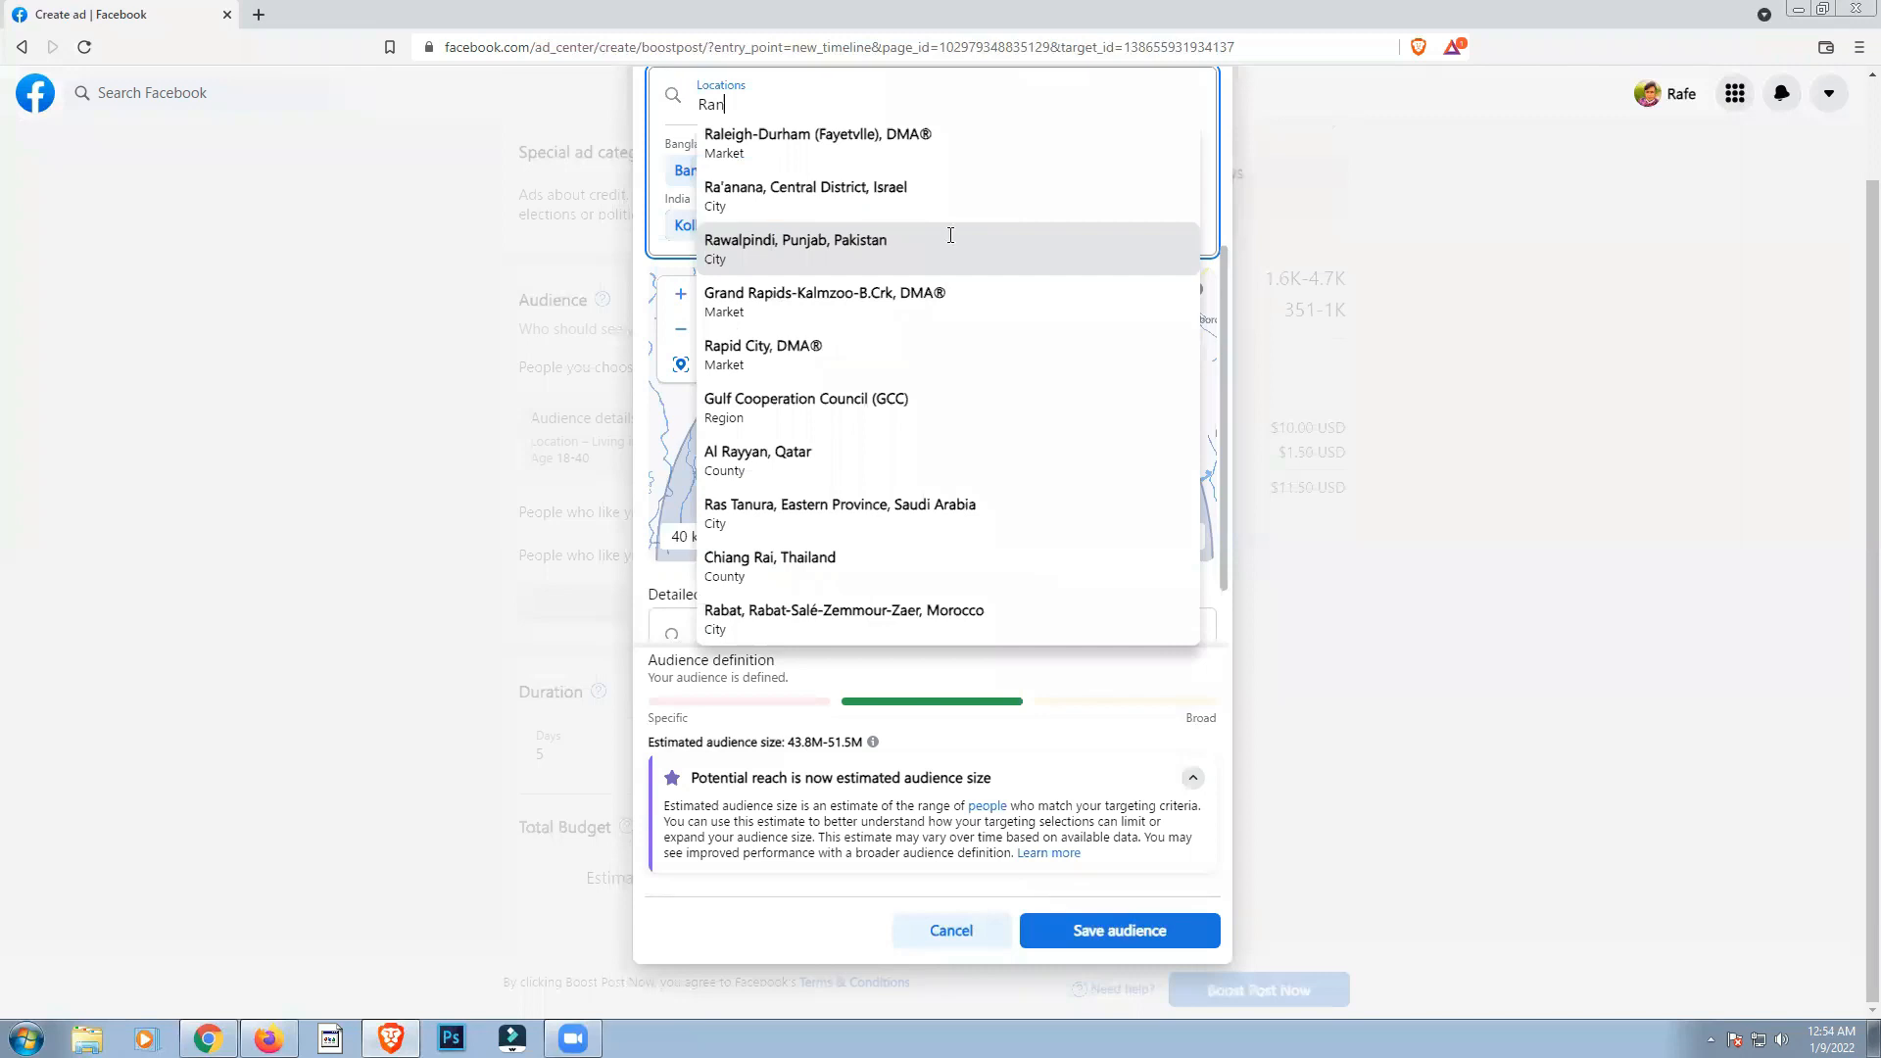
{"action": "type", "text": "gpu"}
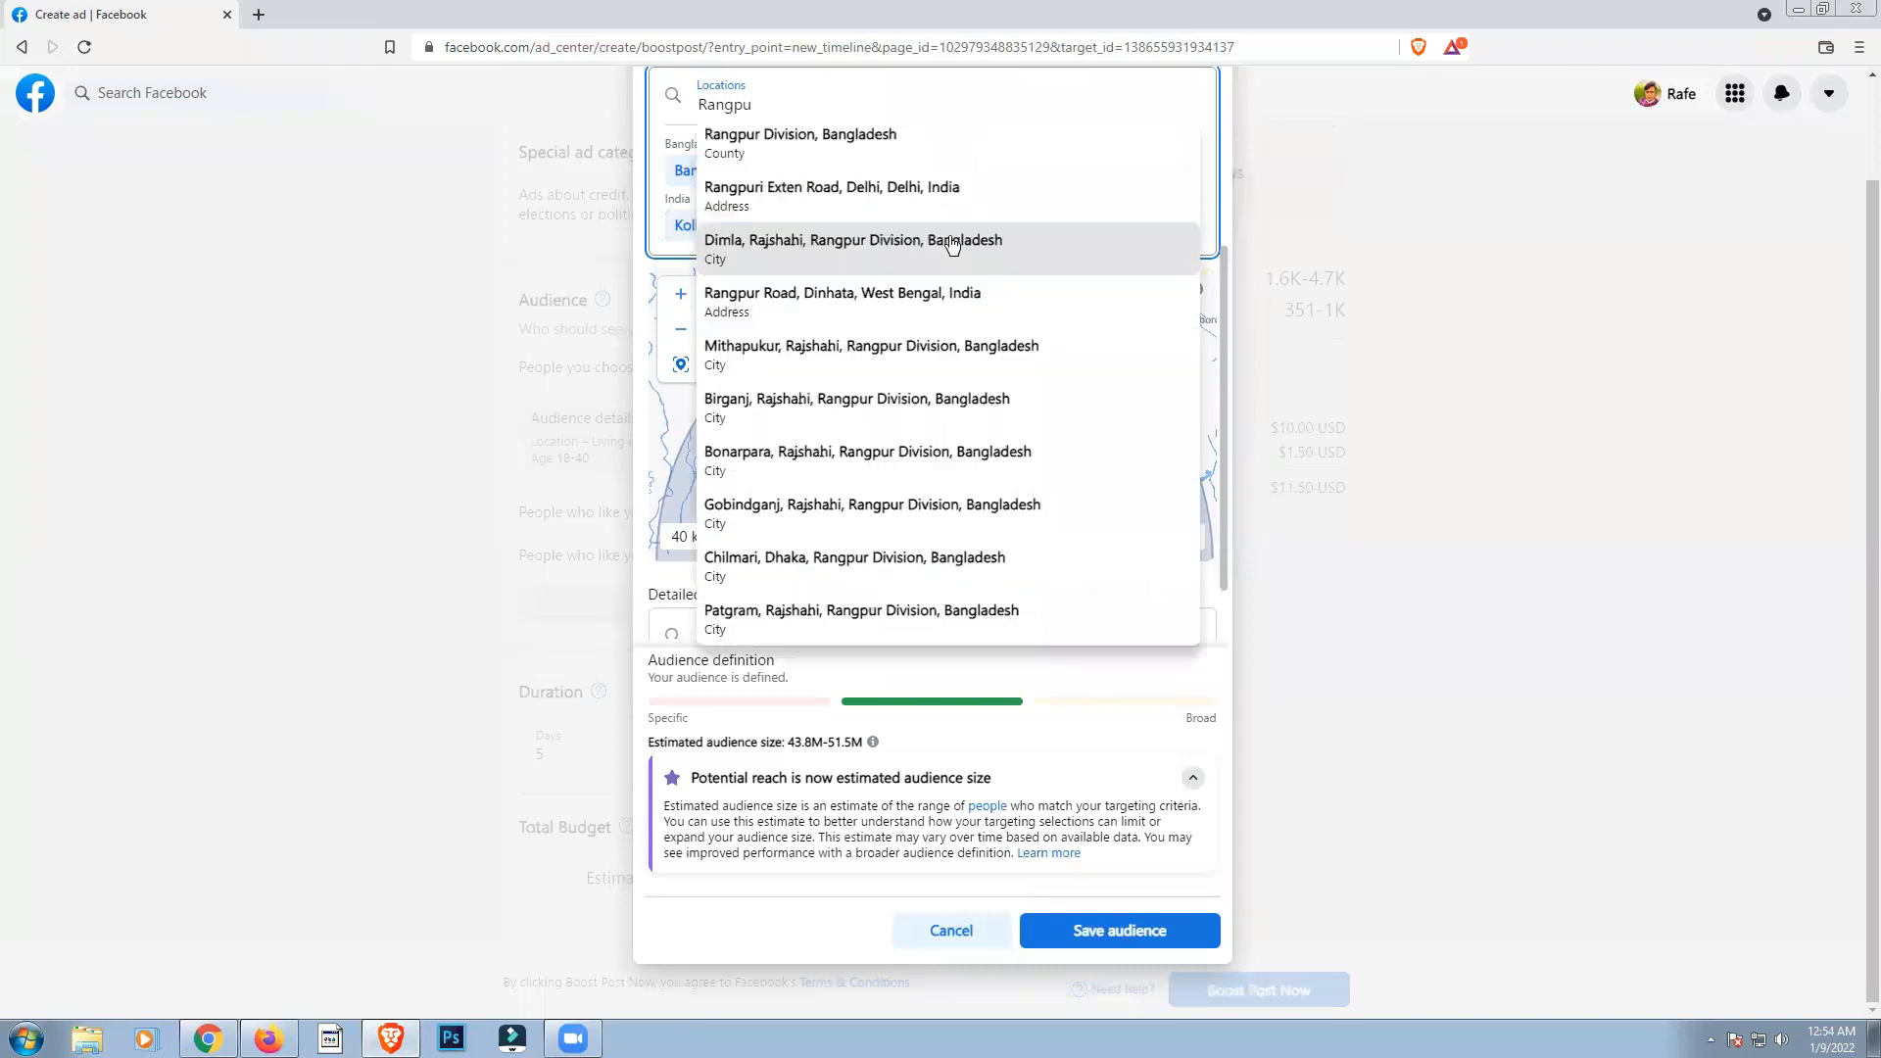
{"action": "left_click", "coordinate": [800, 139]}
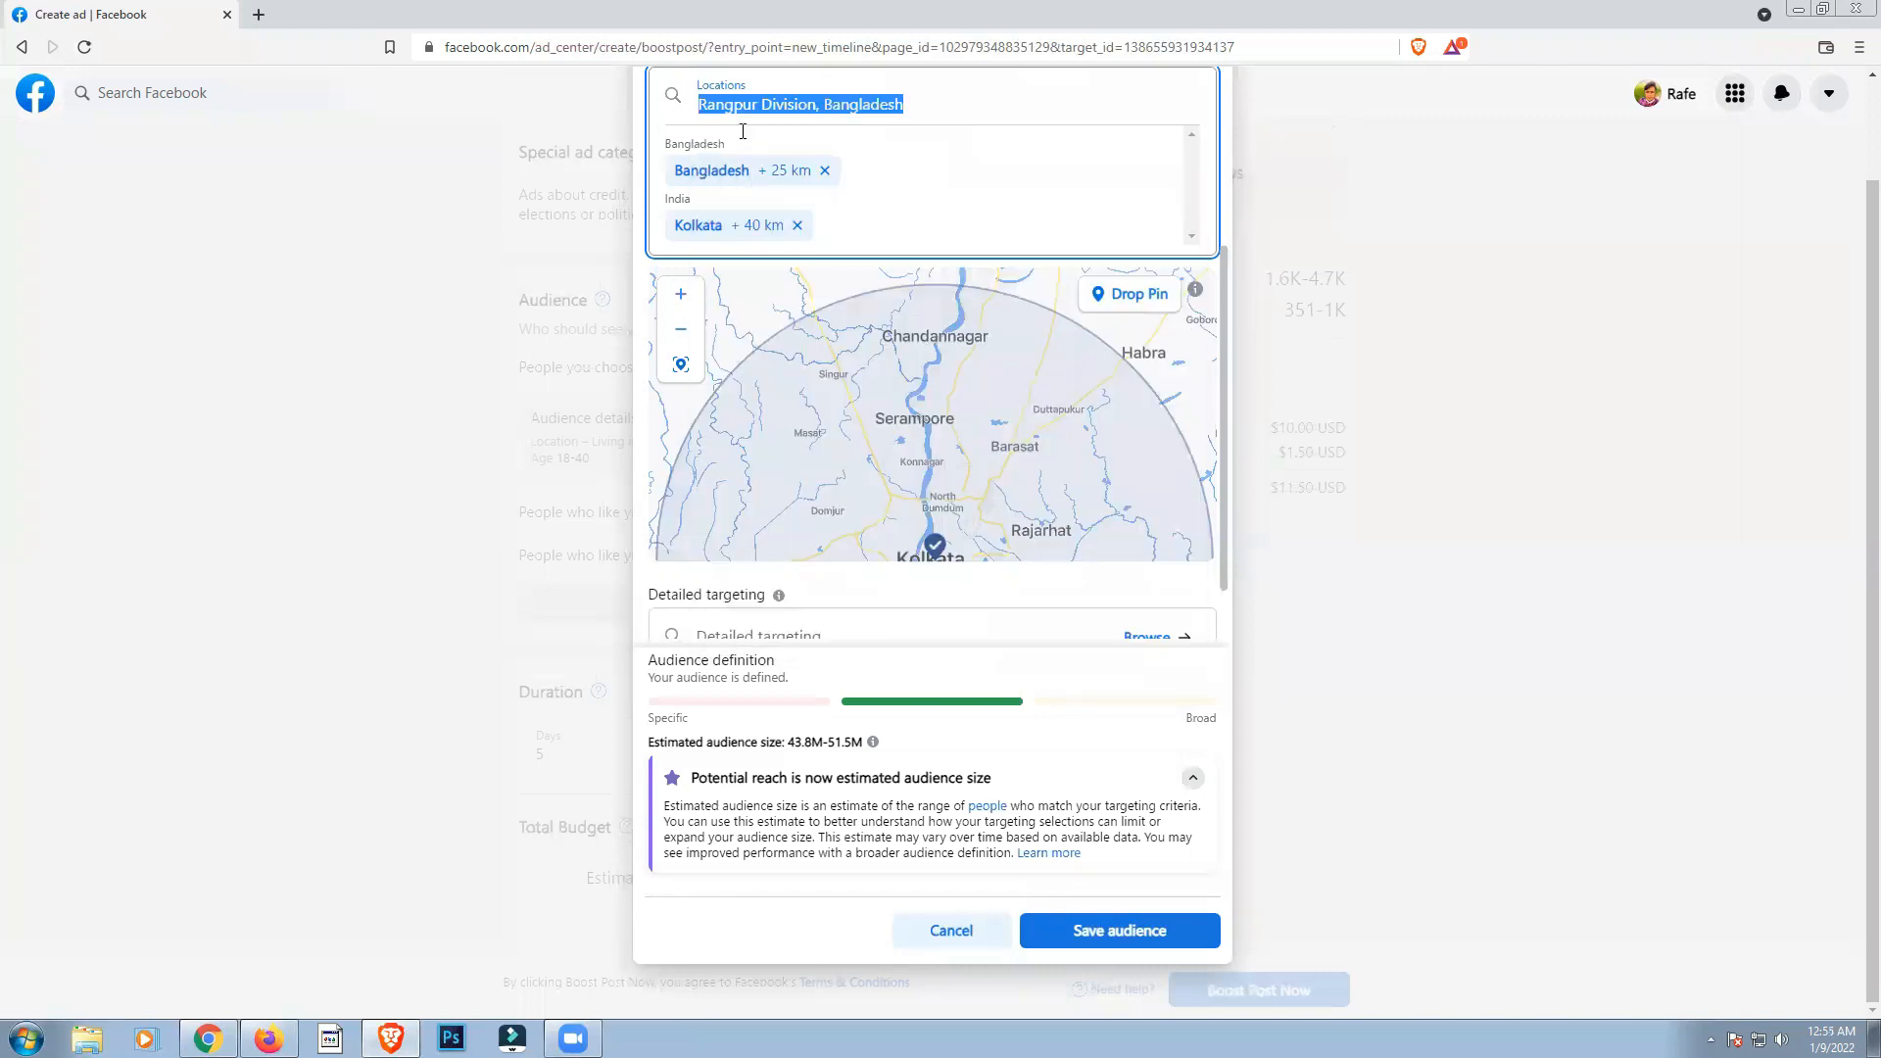
{"action": "scroll", "coordinate": [943, 77], "scroll_direction": "up", "scroll_amount": 2}
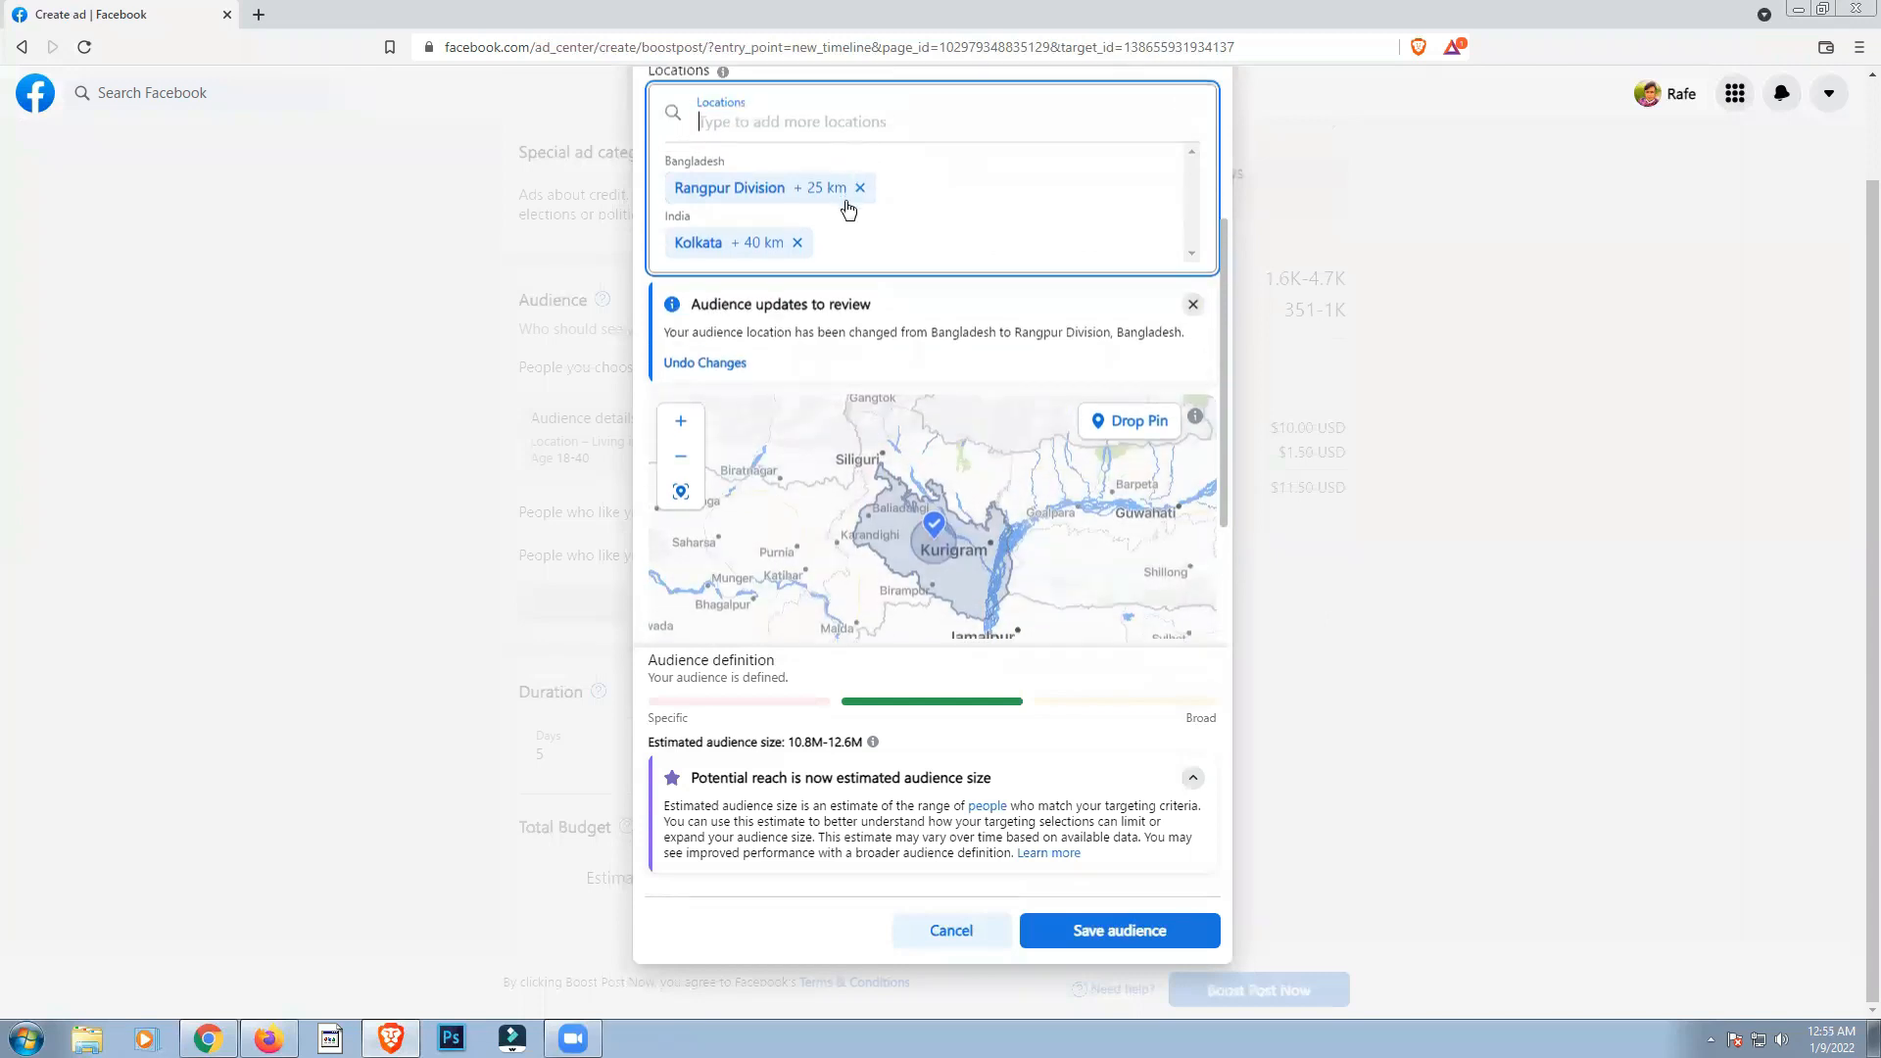
Step: Remove Rangpur Division from the audience locations and add the country Bangladesh through a search for "Bangladesh"
{"action": "left_click", "coordinate": [861, 200]}
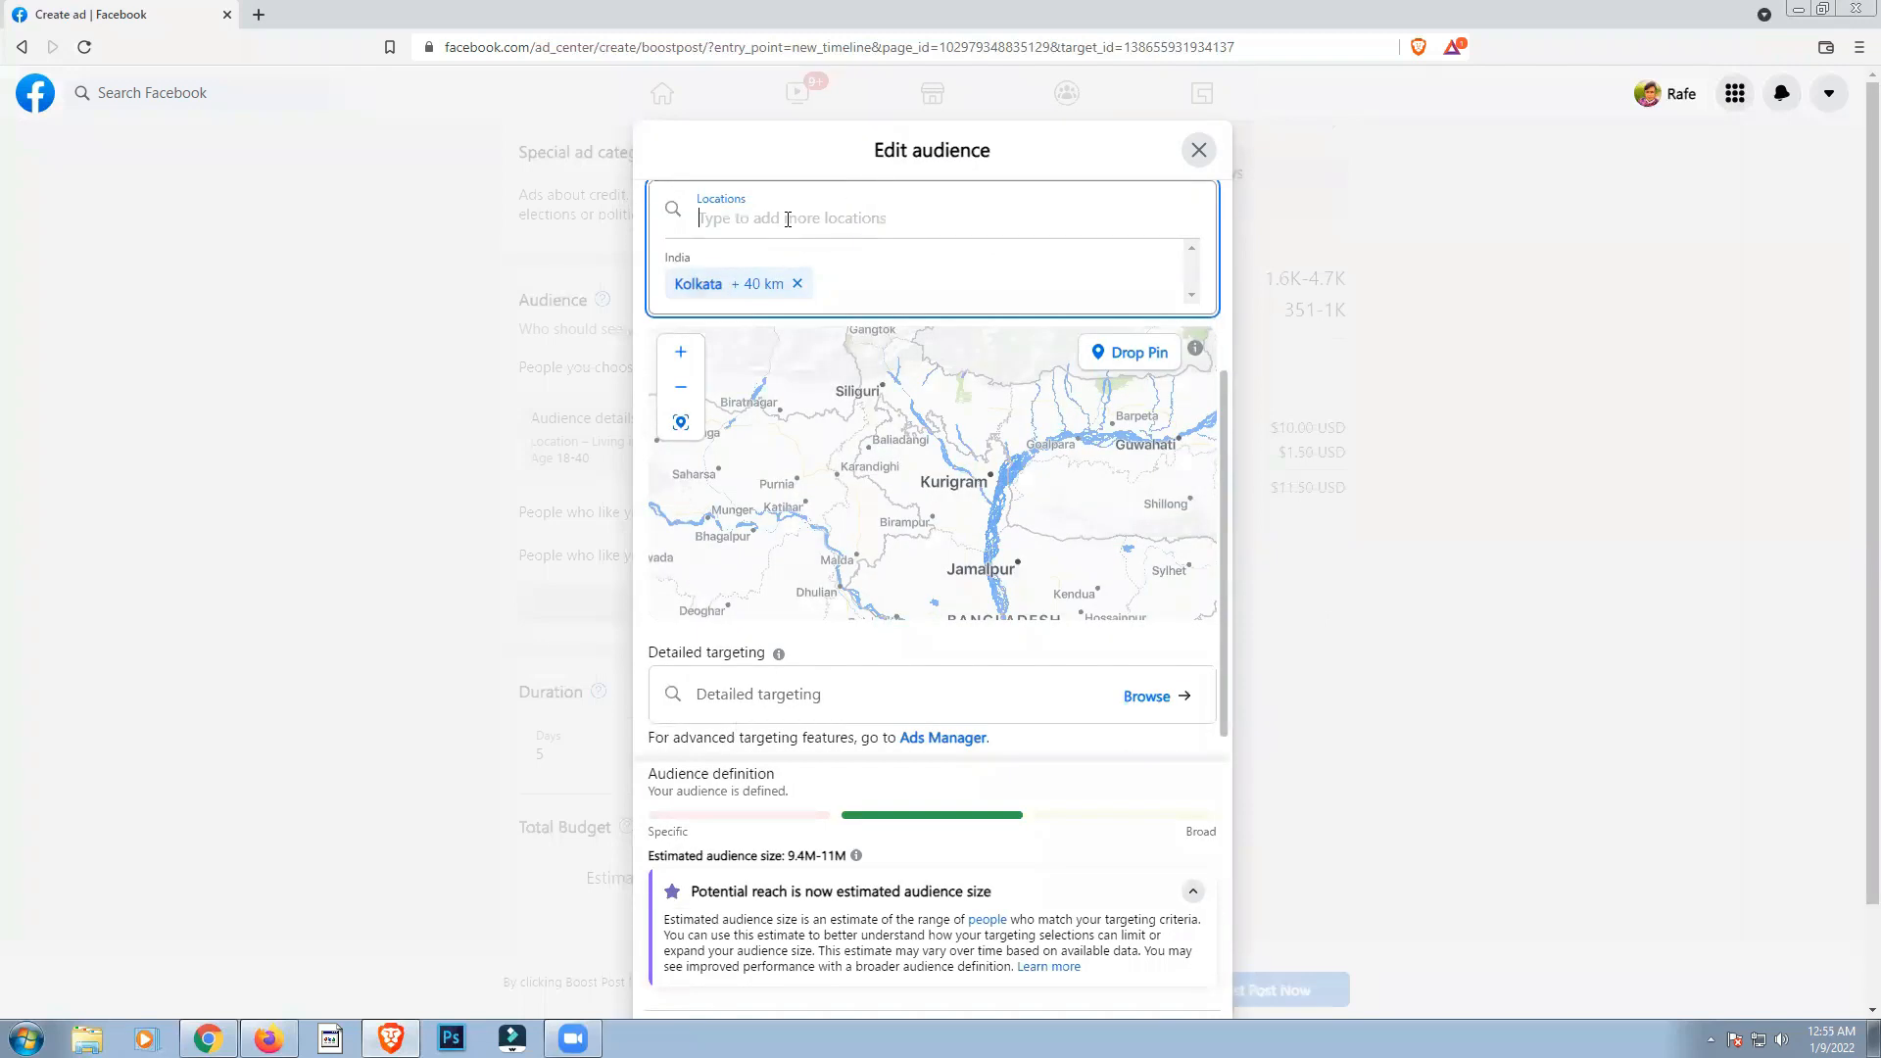
{"action": "type", "text": "Ba"}
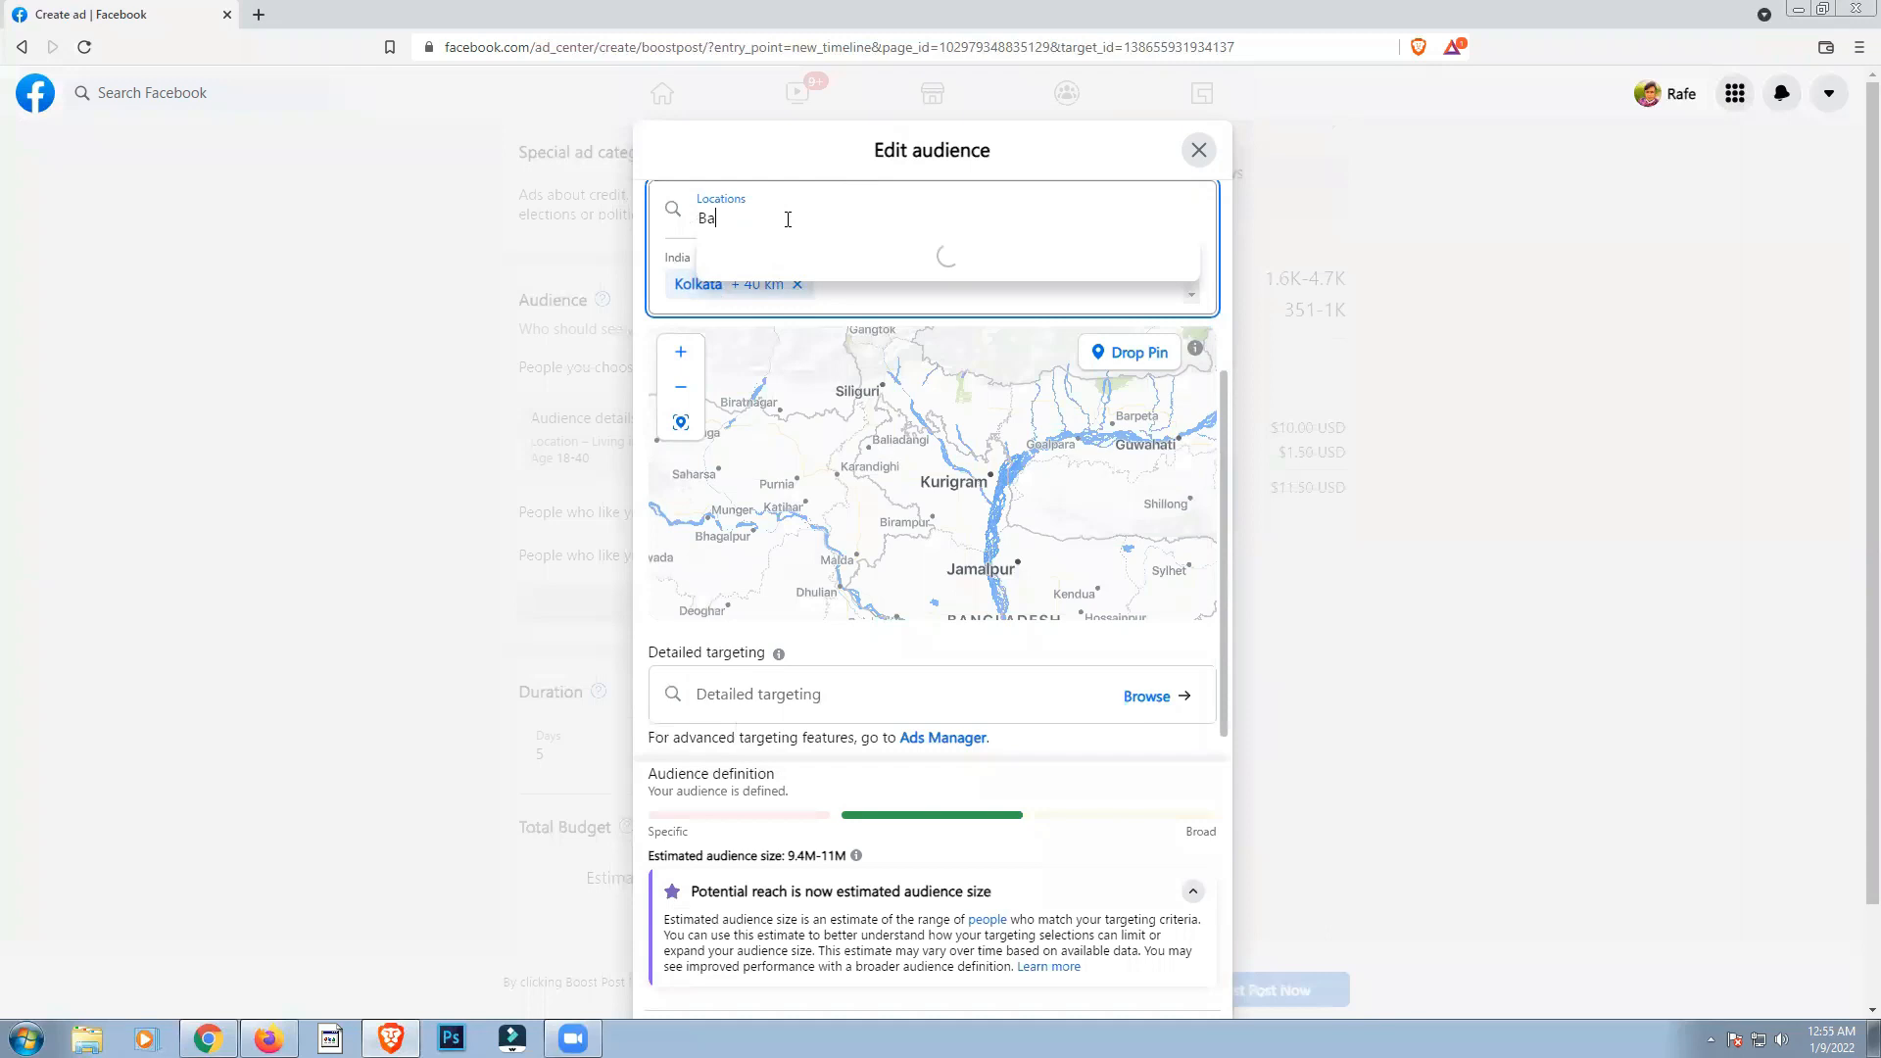
{"action": "type", "text": "ng"}
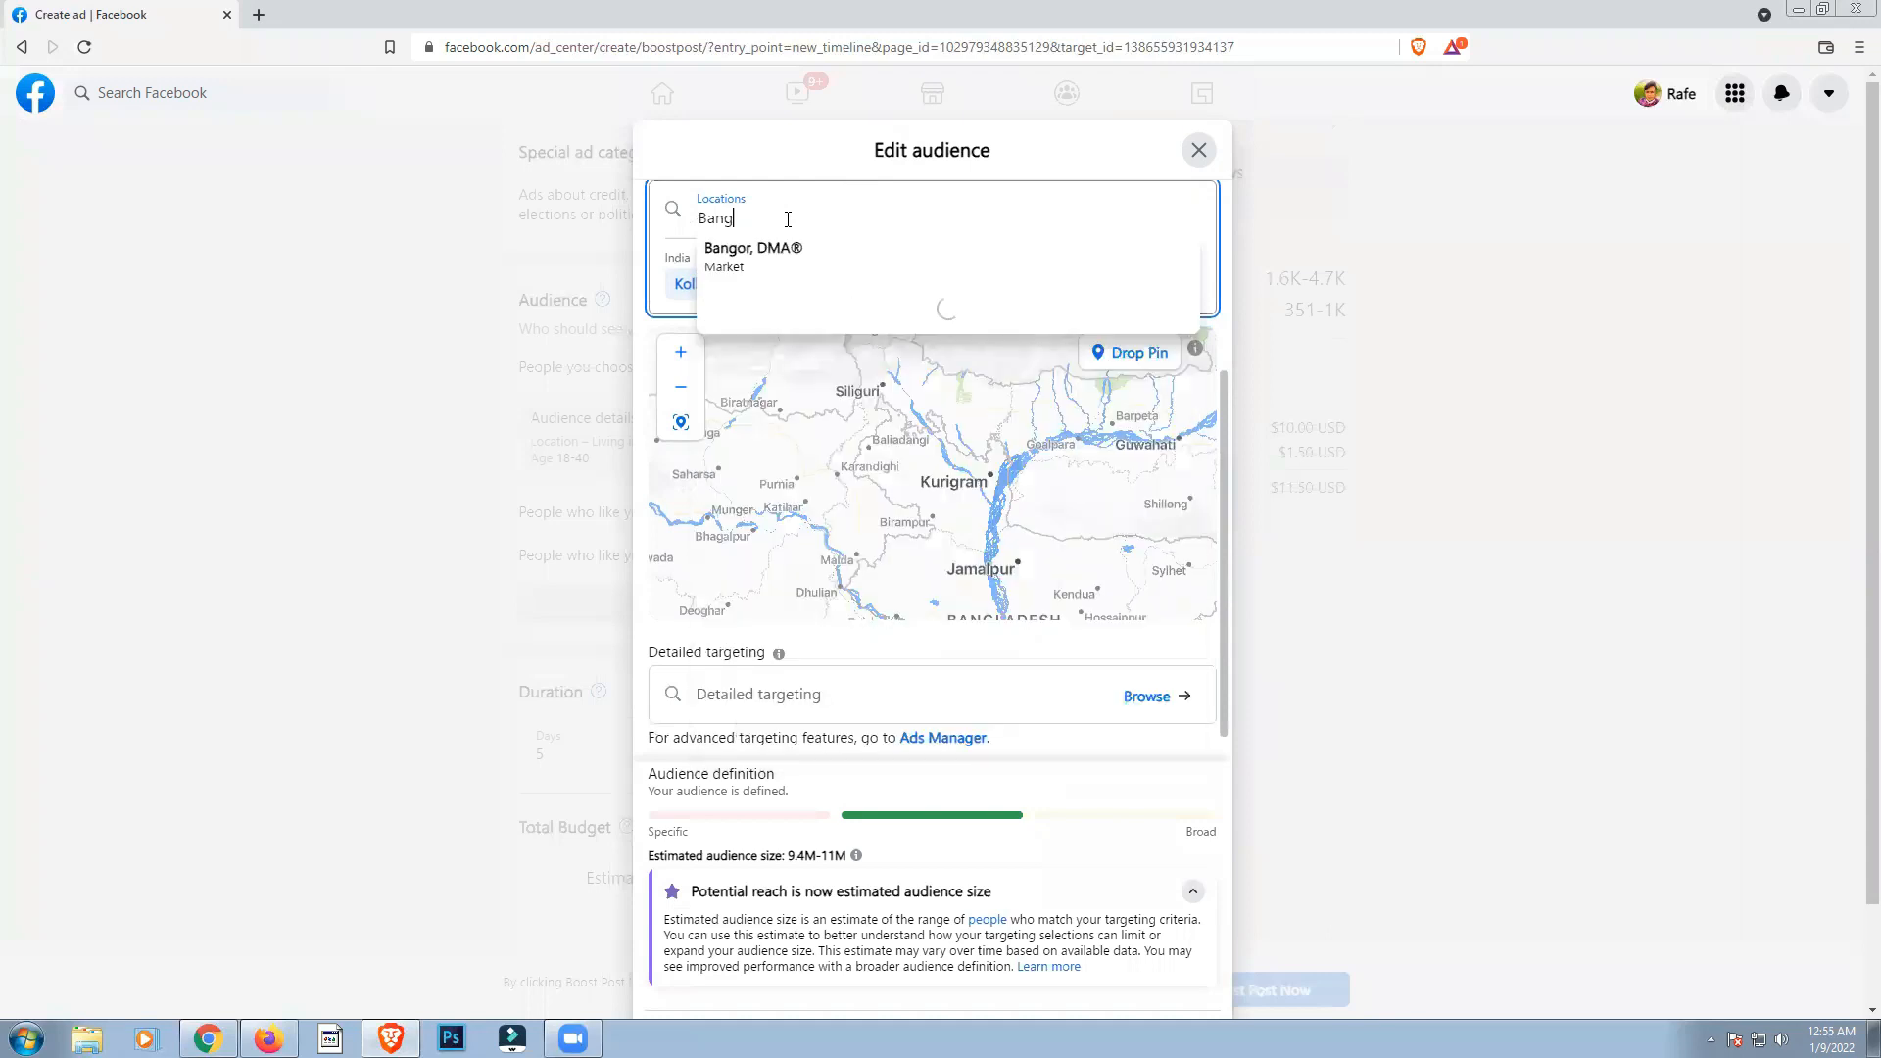
{"action": "type", "text": "lad"}
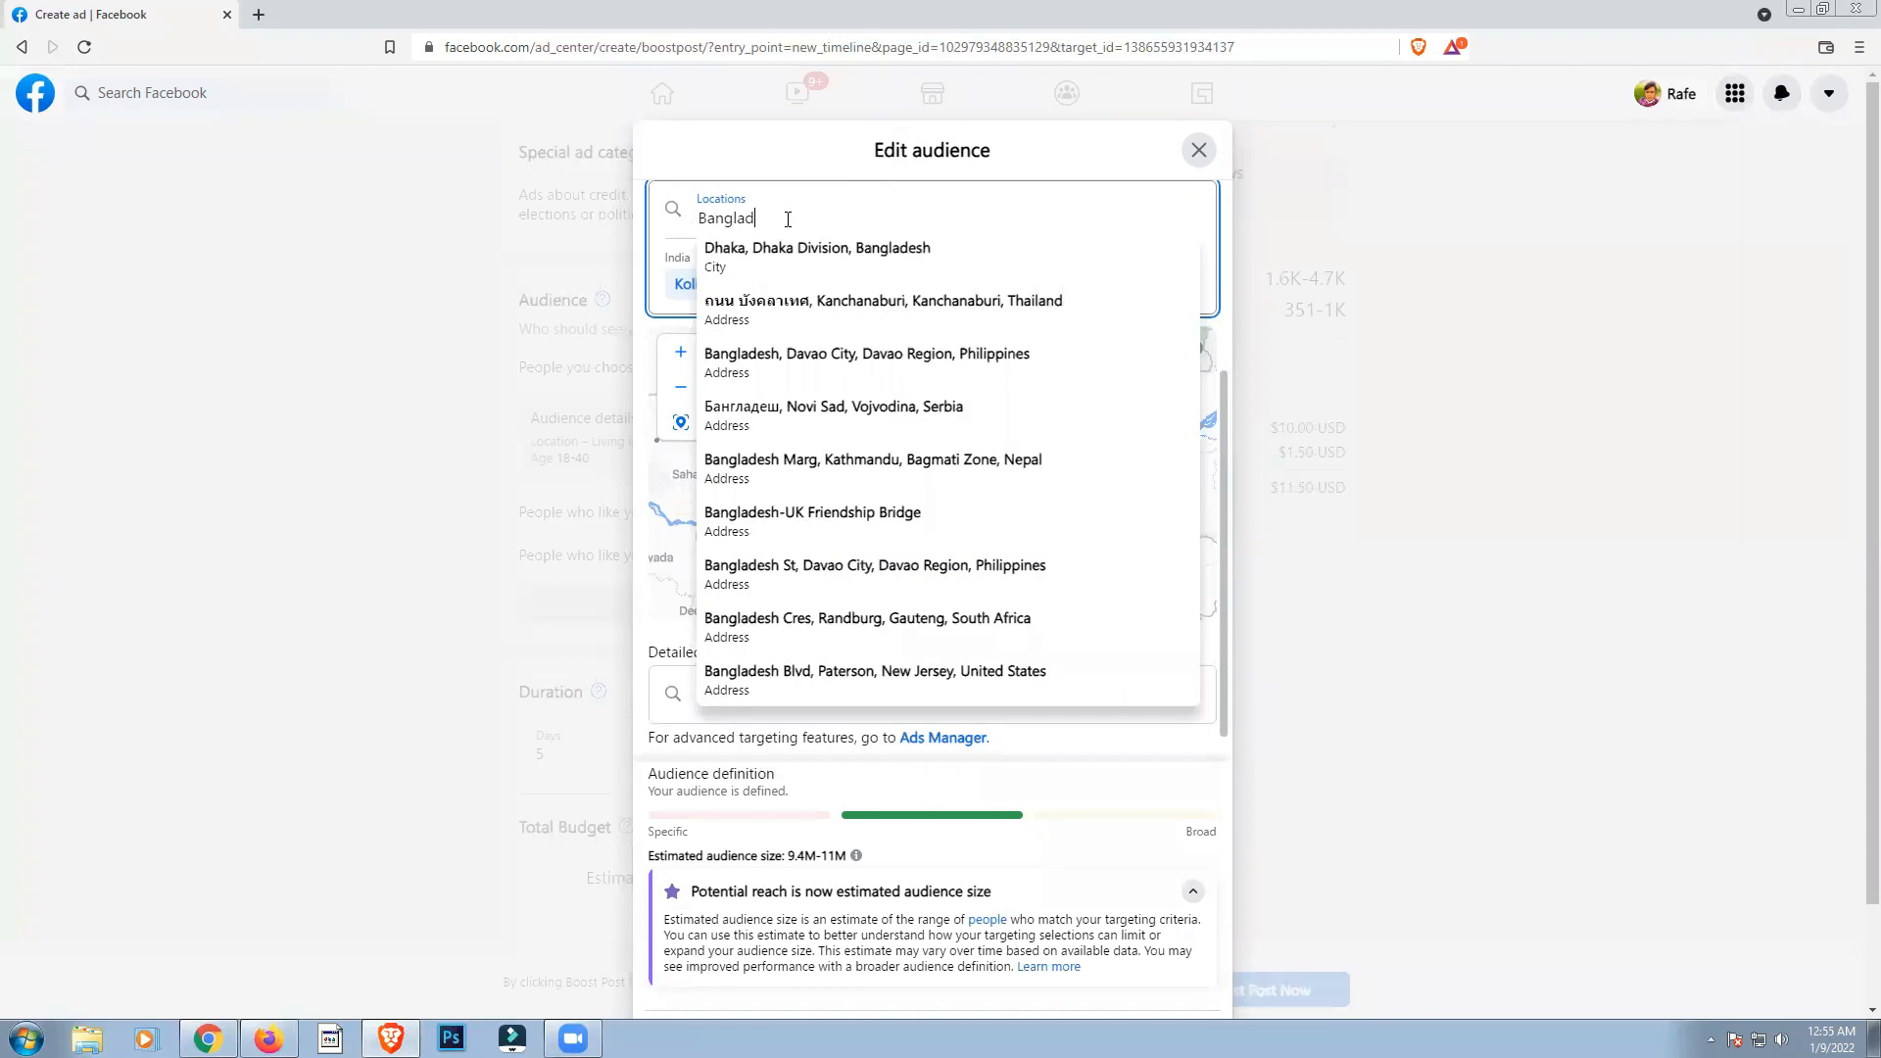
{"action": "type", "text": "e"}
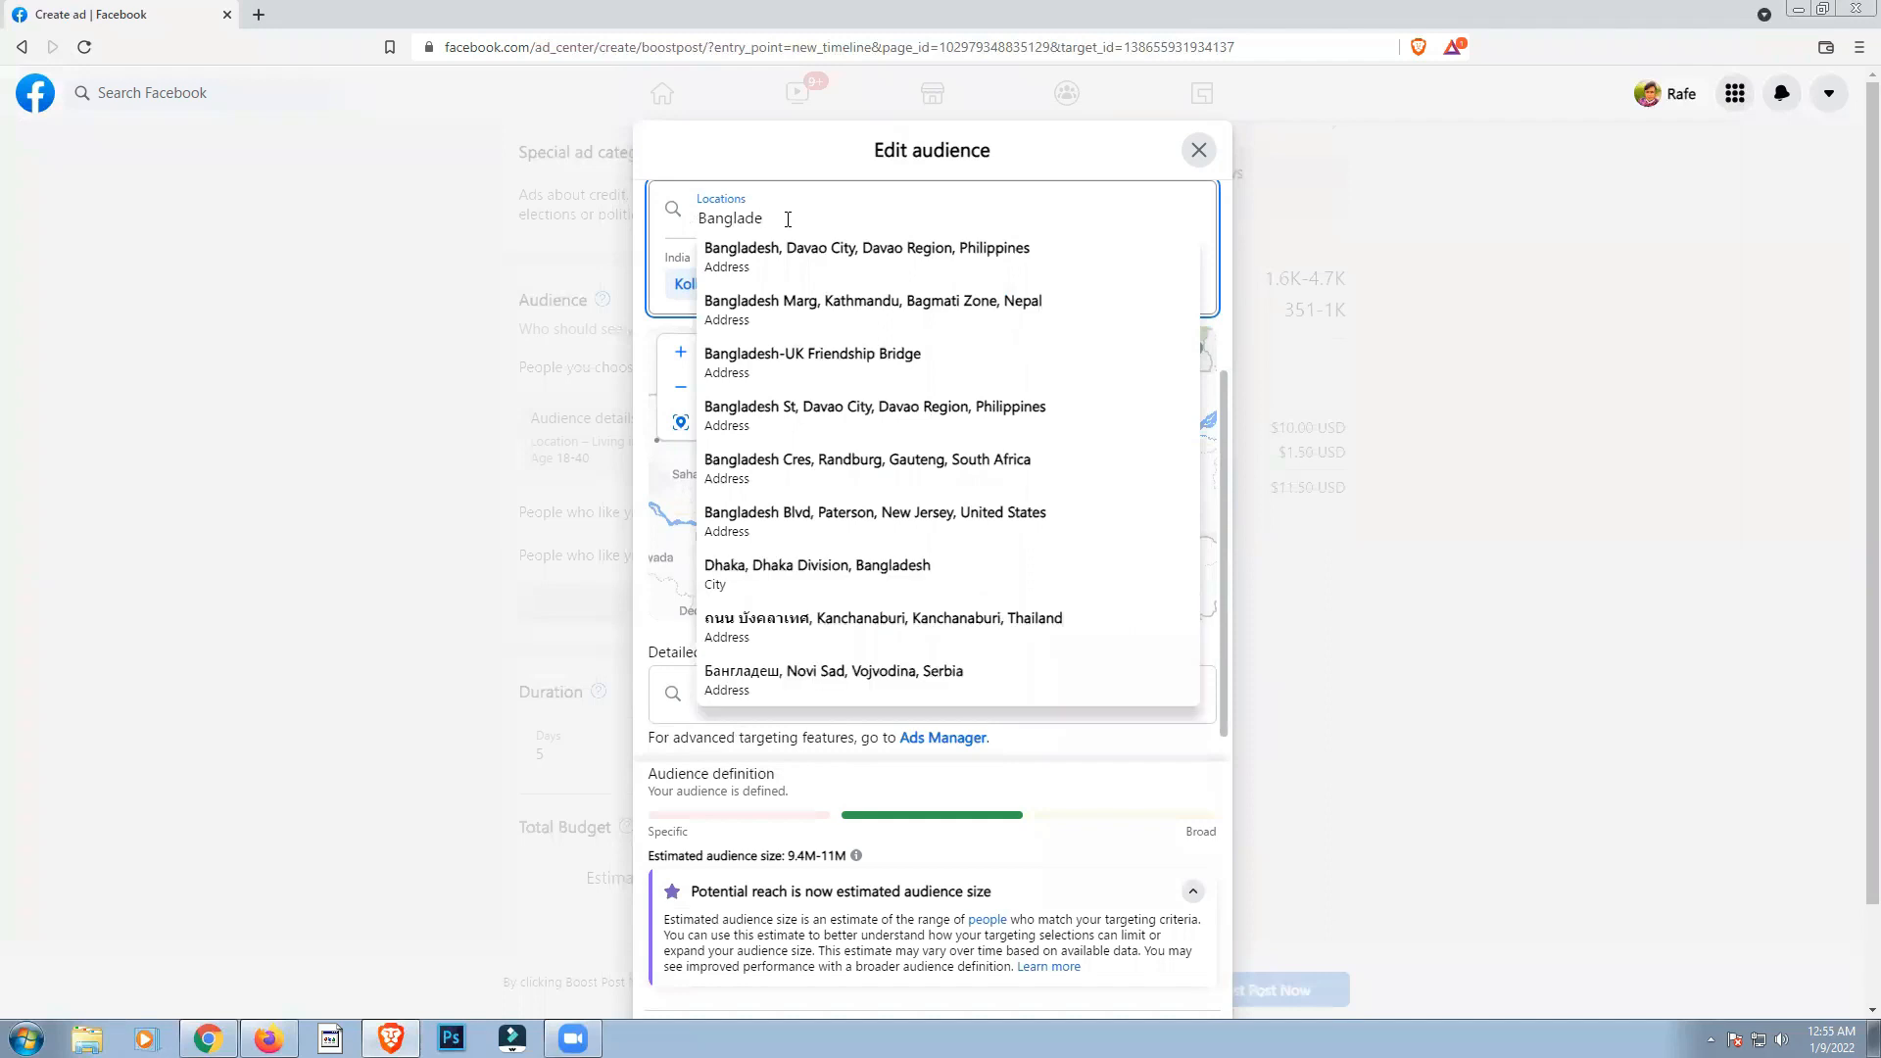
{"action": "type", "text": "sh"}
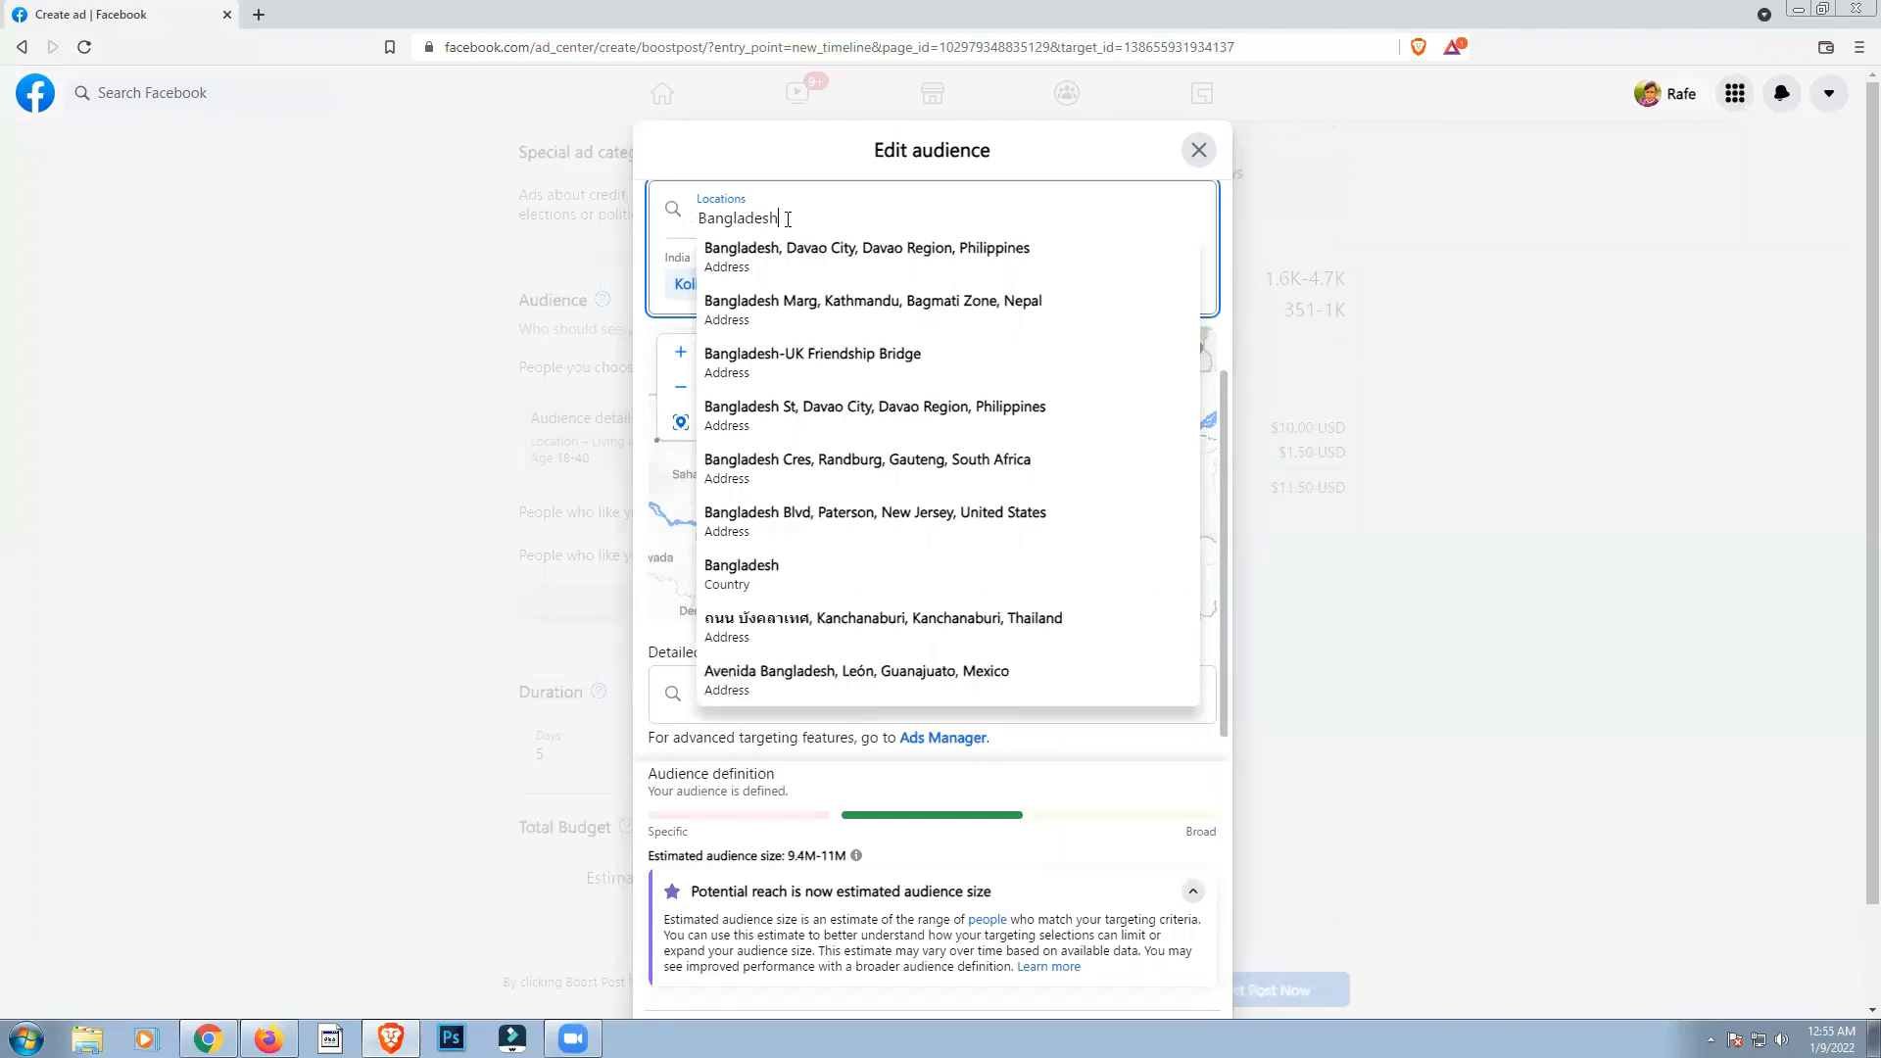
{"action": "left_click", "coordinate": [757, 573]}
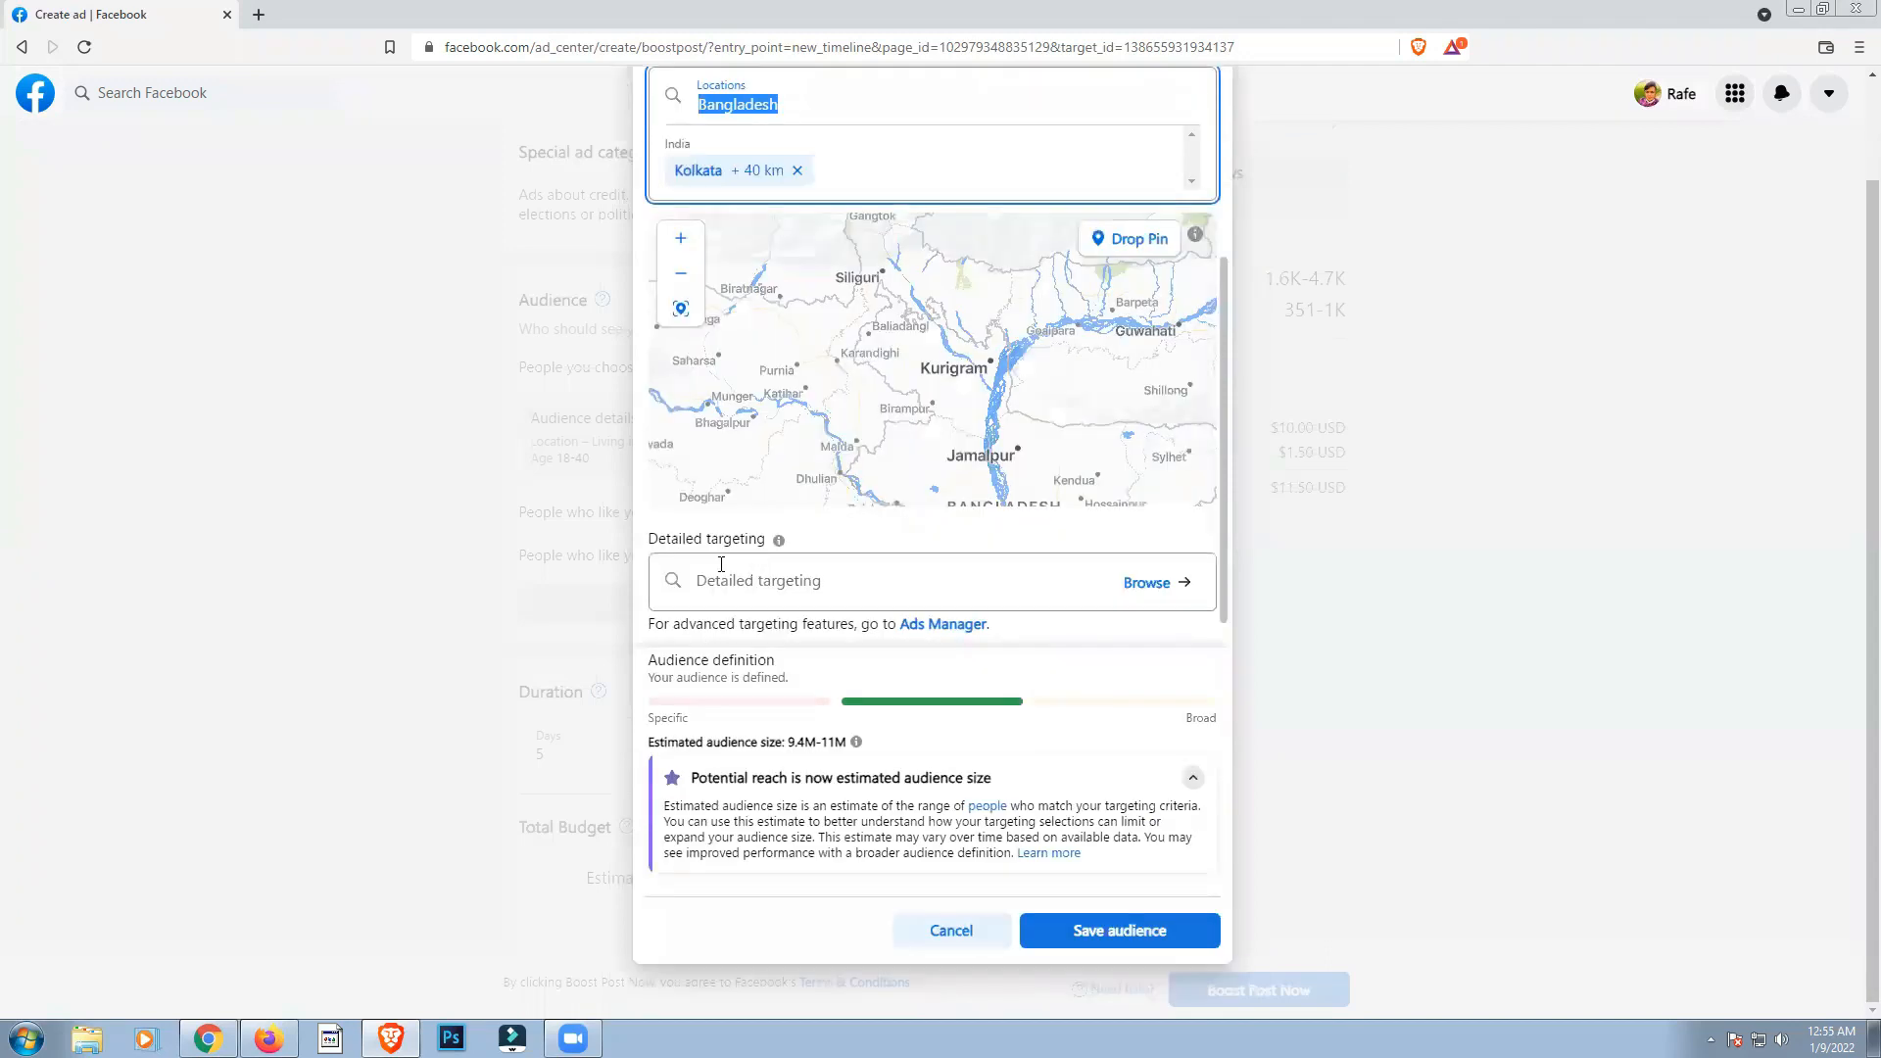
{"action": "scroll", "coordinate": [706, 423], "scroll_direction": "up", "scroll_amount": 2}
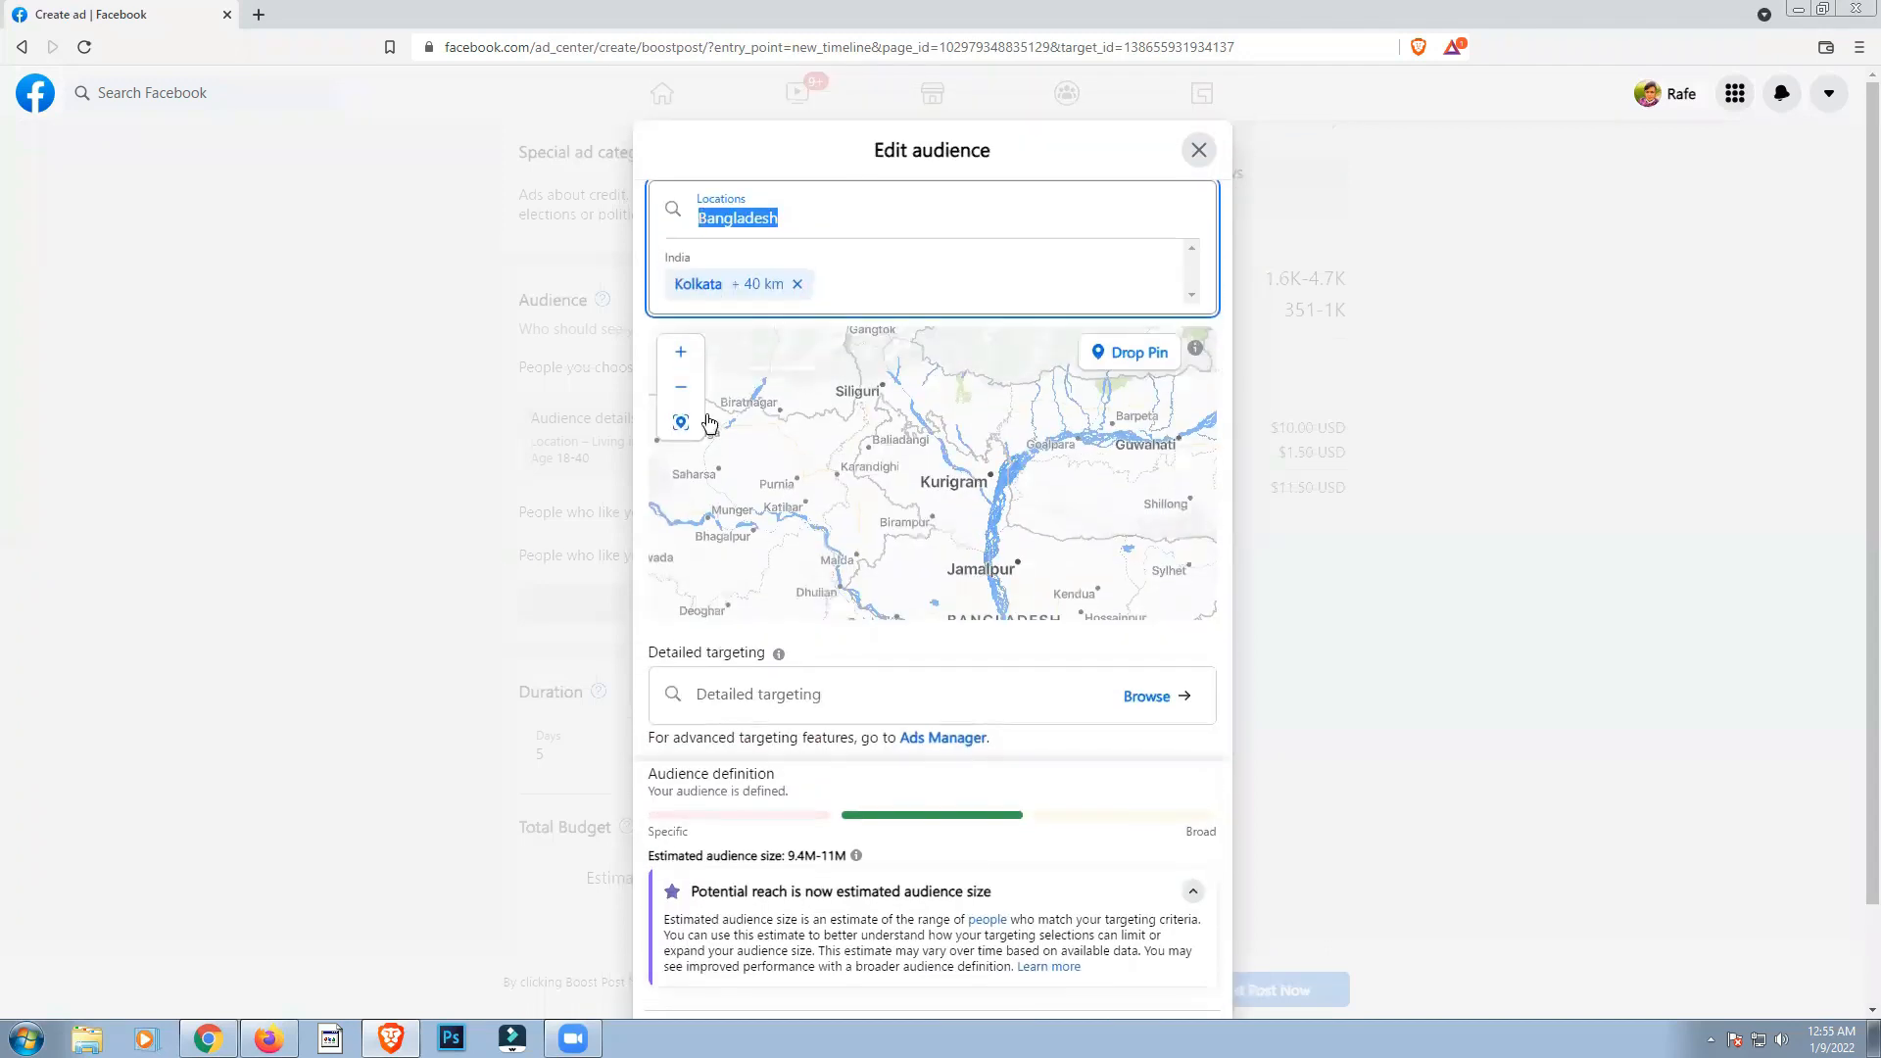
{"action": "left_click", "coordinate": [947, 272]}
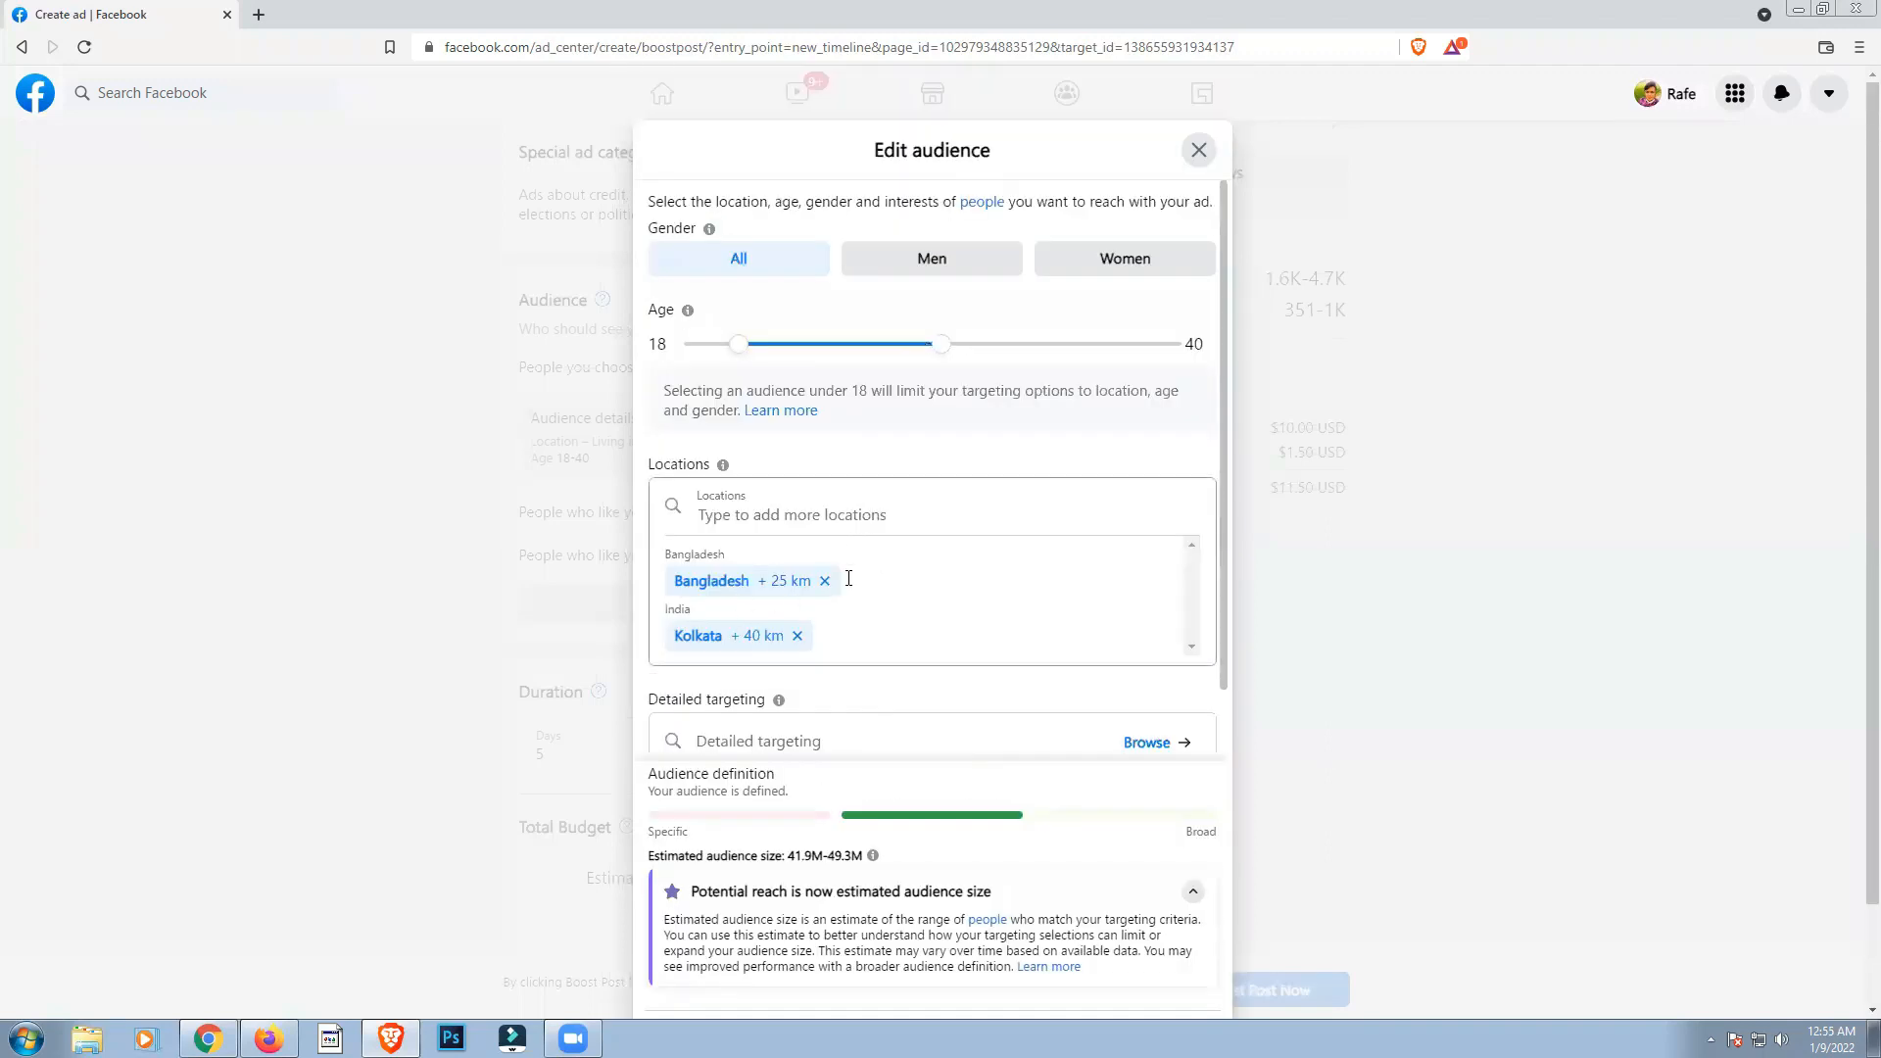
Step: Try the Women and Men gender options for the audience, and set the gender back to All
{"action": "scroll", "coordinate": [849, 578], "scroll_direction": "down", "scroll_amount": 1}
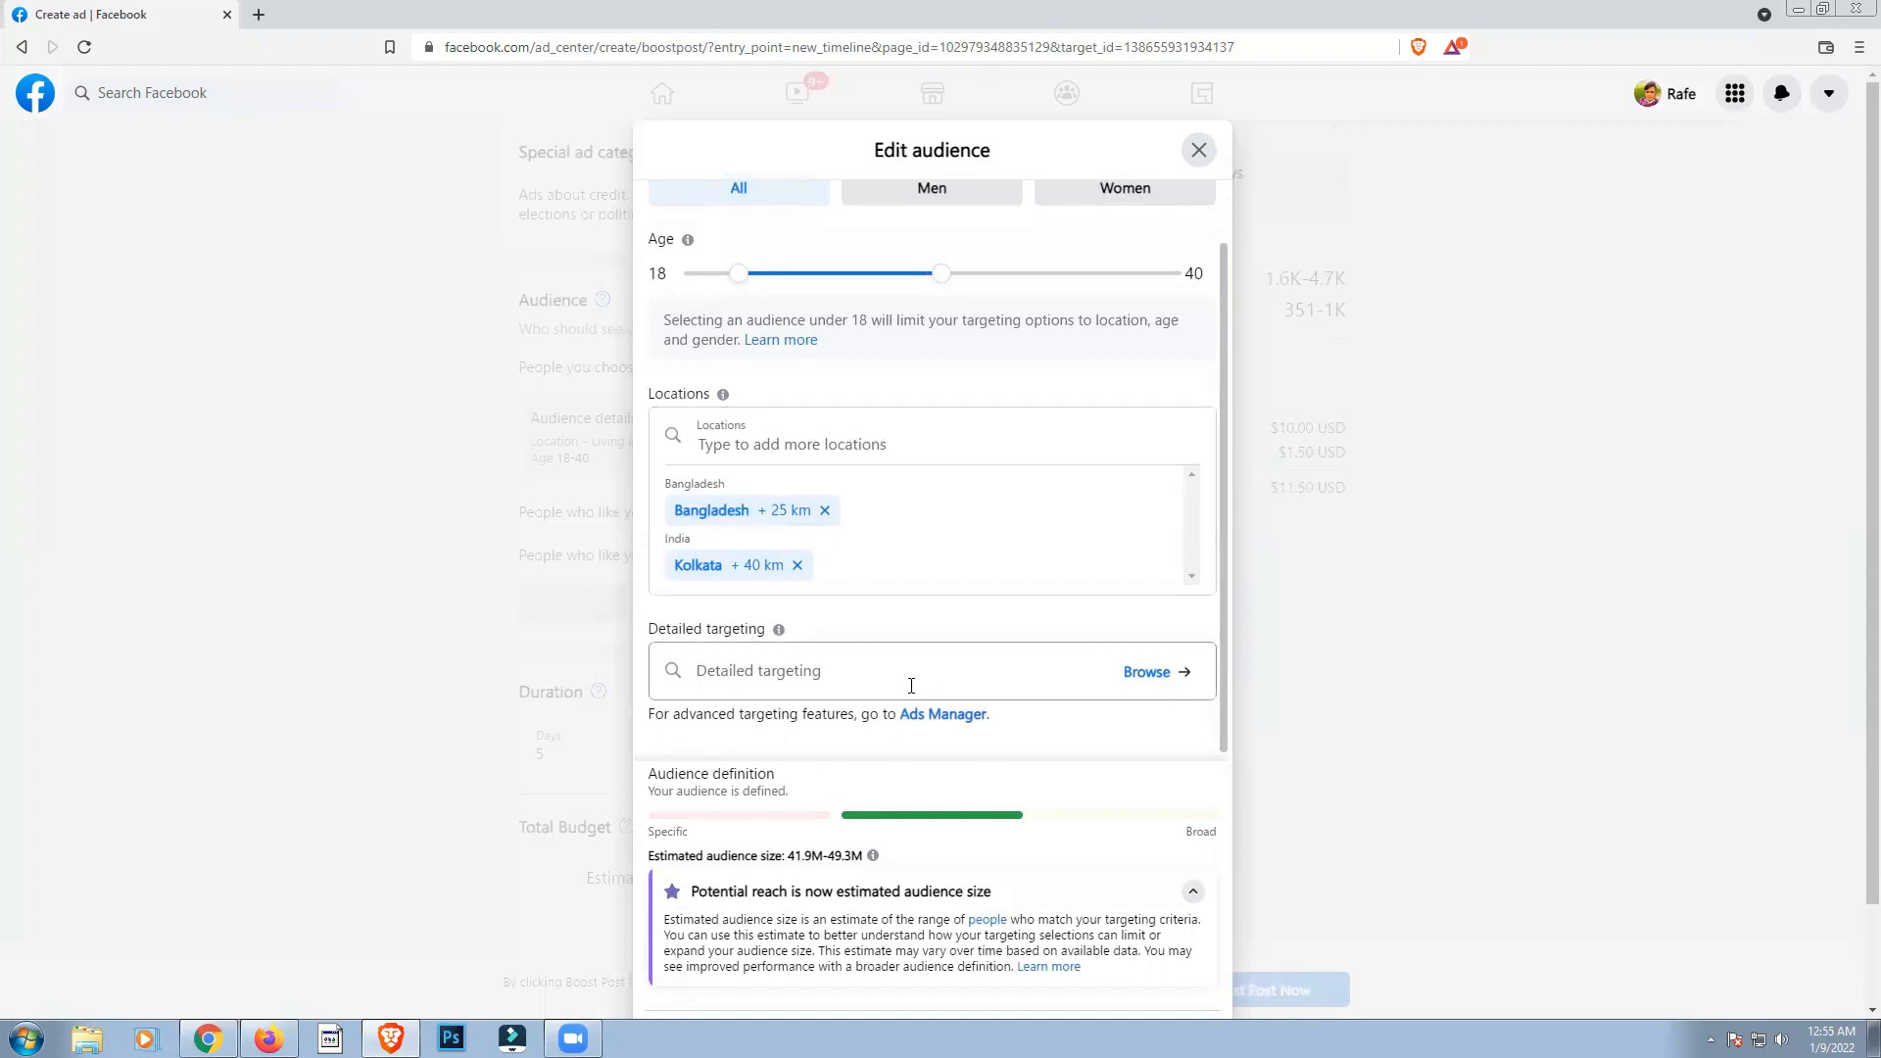
{"action": "scroll", "coordinate": [970, 450], "scroll_direction": "up", "scroll_amount": 1}
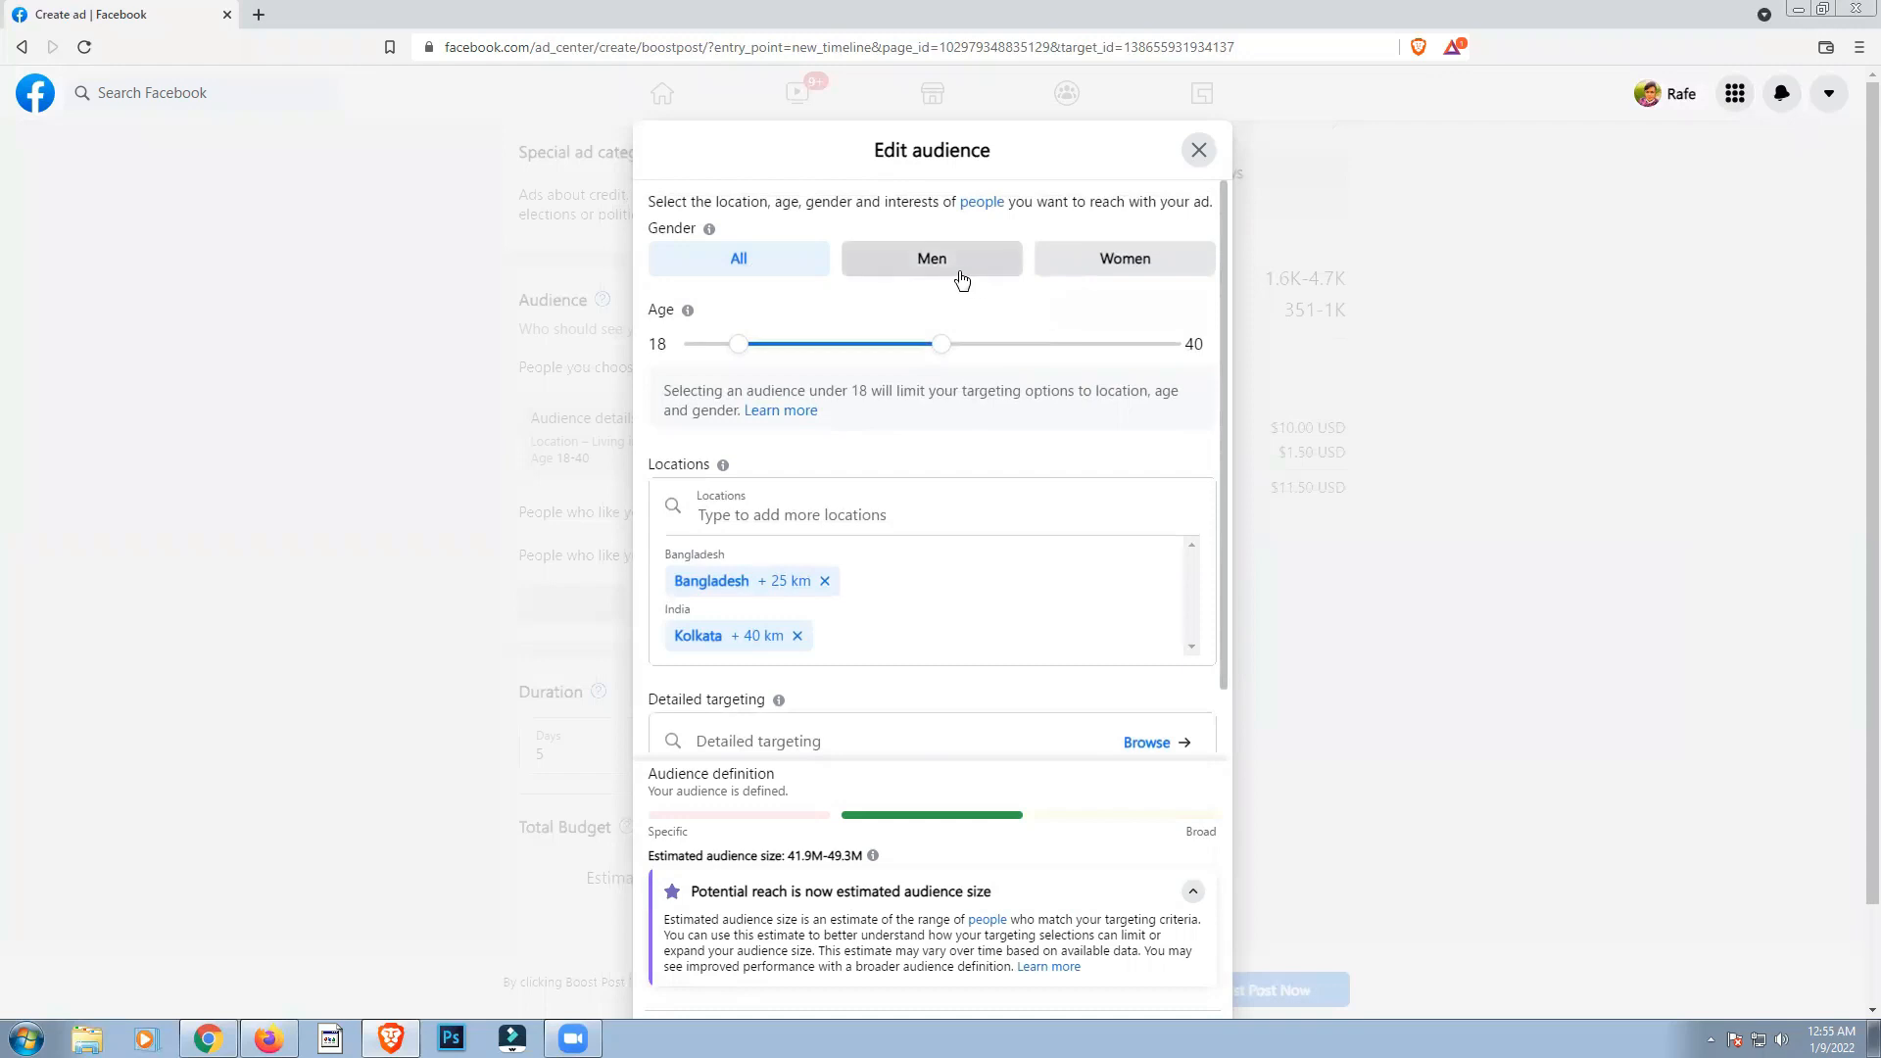
{"action": "left_click", "coordinate": [1063, 272]}
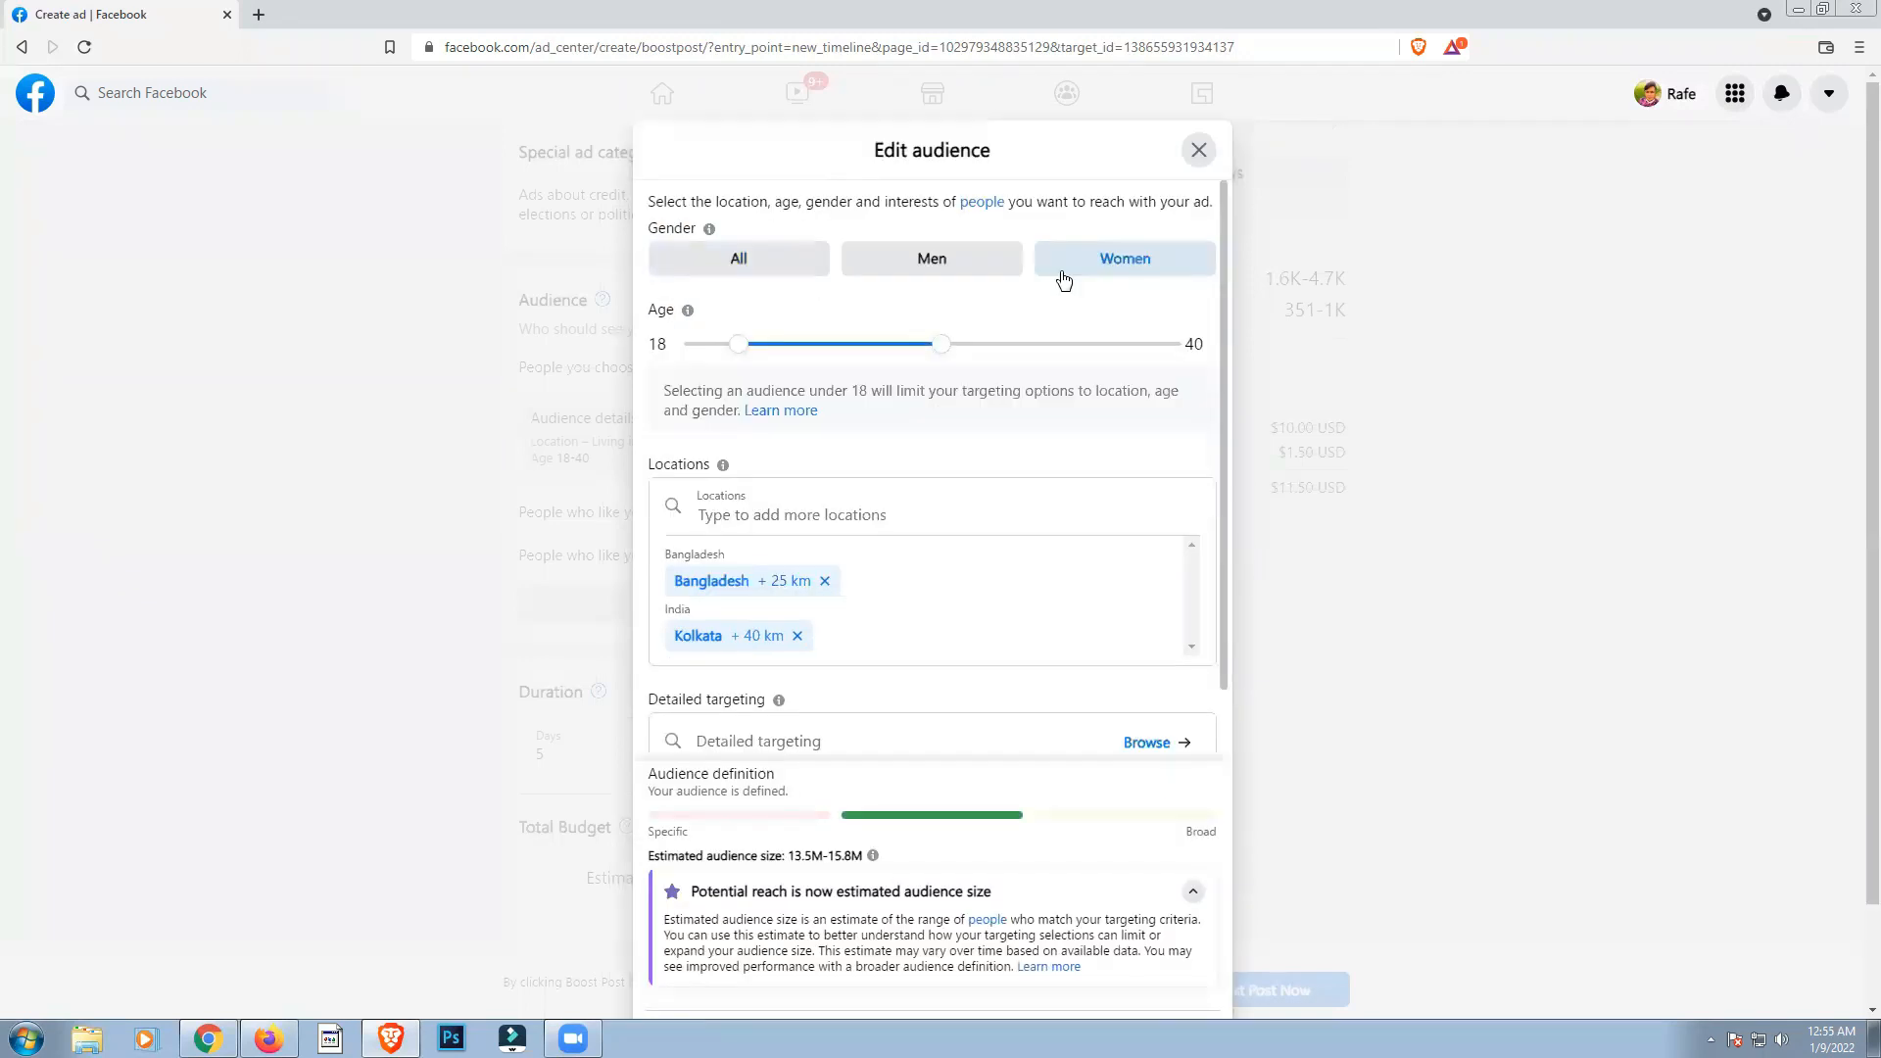
{"action": "left_click", "coordinate": [924, 270]}
{"action": "left_click", "coordinate": [746, 270]}
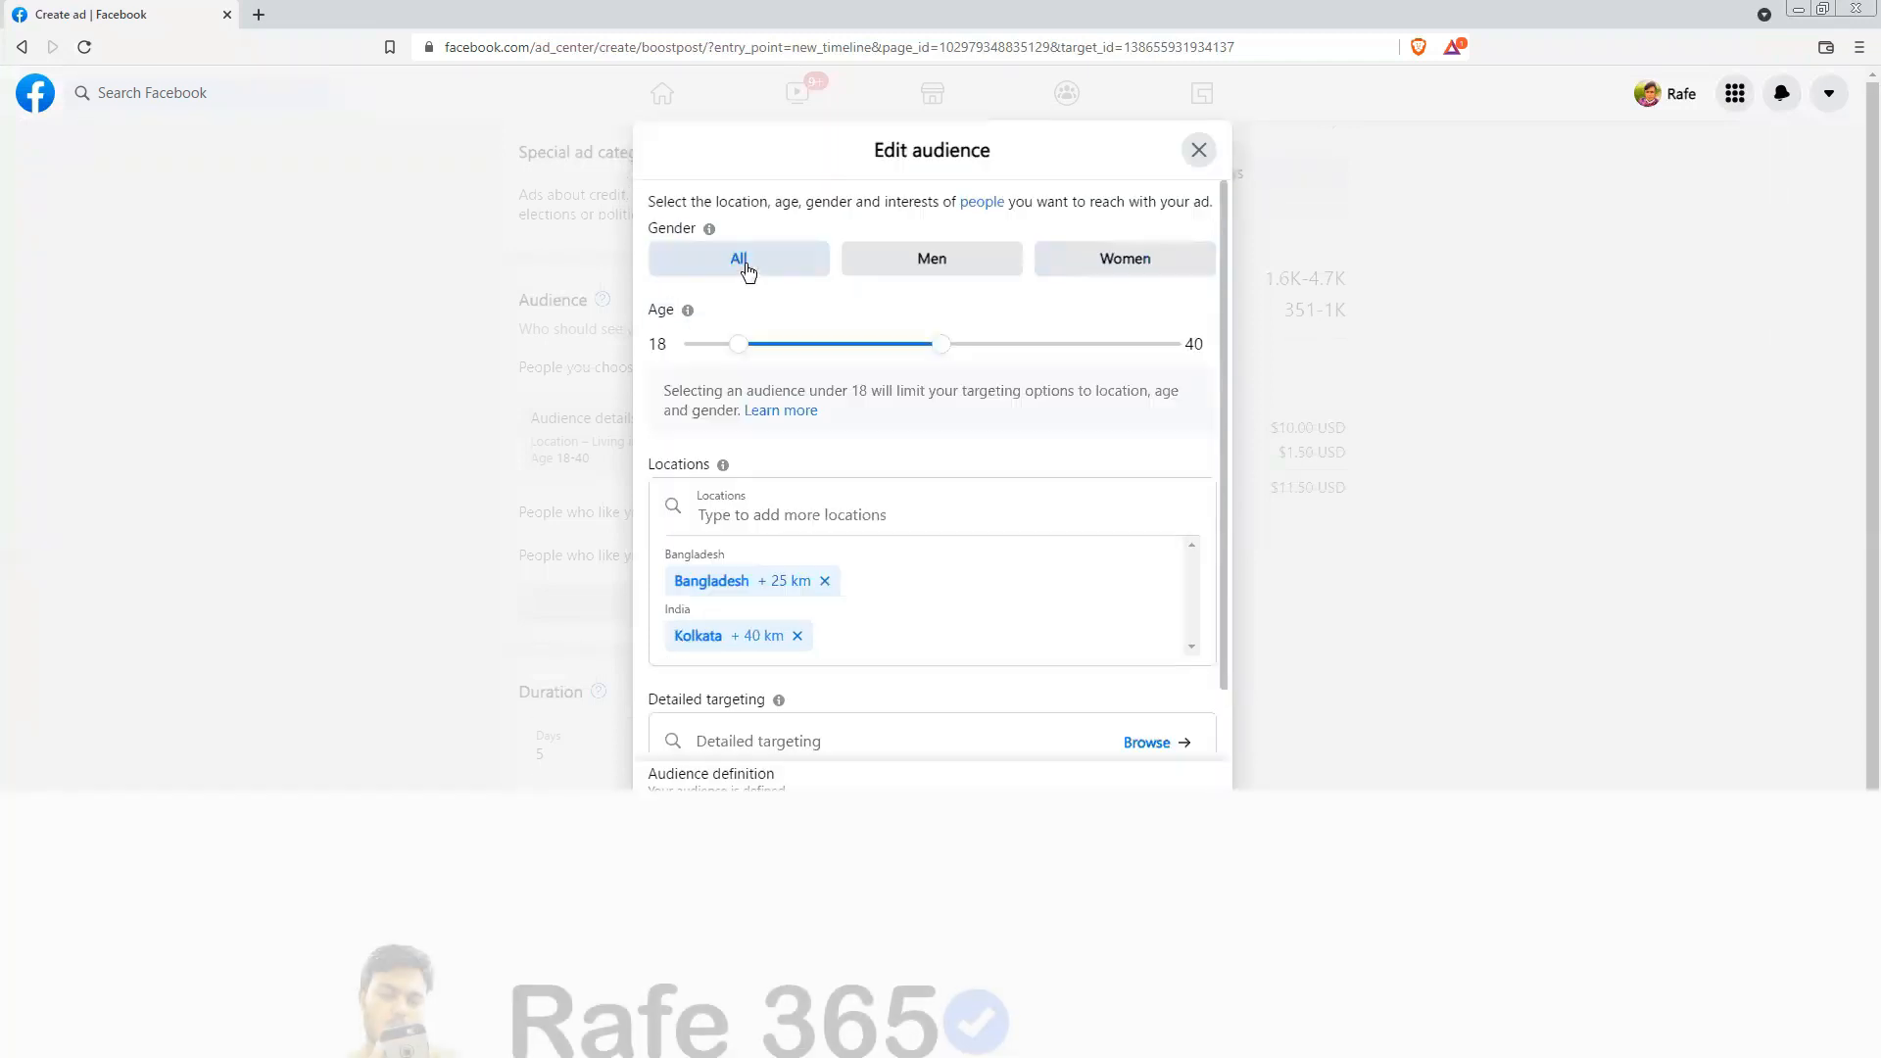
Step: Save the edited audience with its locations Bangladesh and Kolkata
{"action": "scroll", "coordinate": [981, 623], "scroll_direction": "down", "scroll_amount": 1}
{"action": "scroll", "coordinate": [982, 623], "scroll_direction": "down", "scroll_amount": 1}
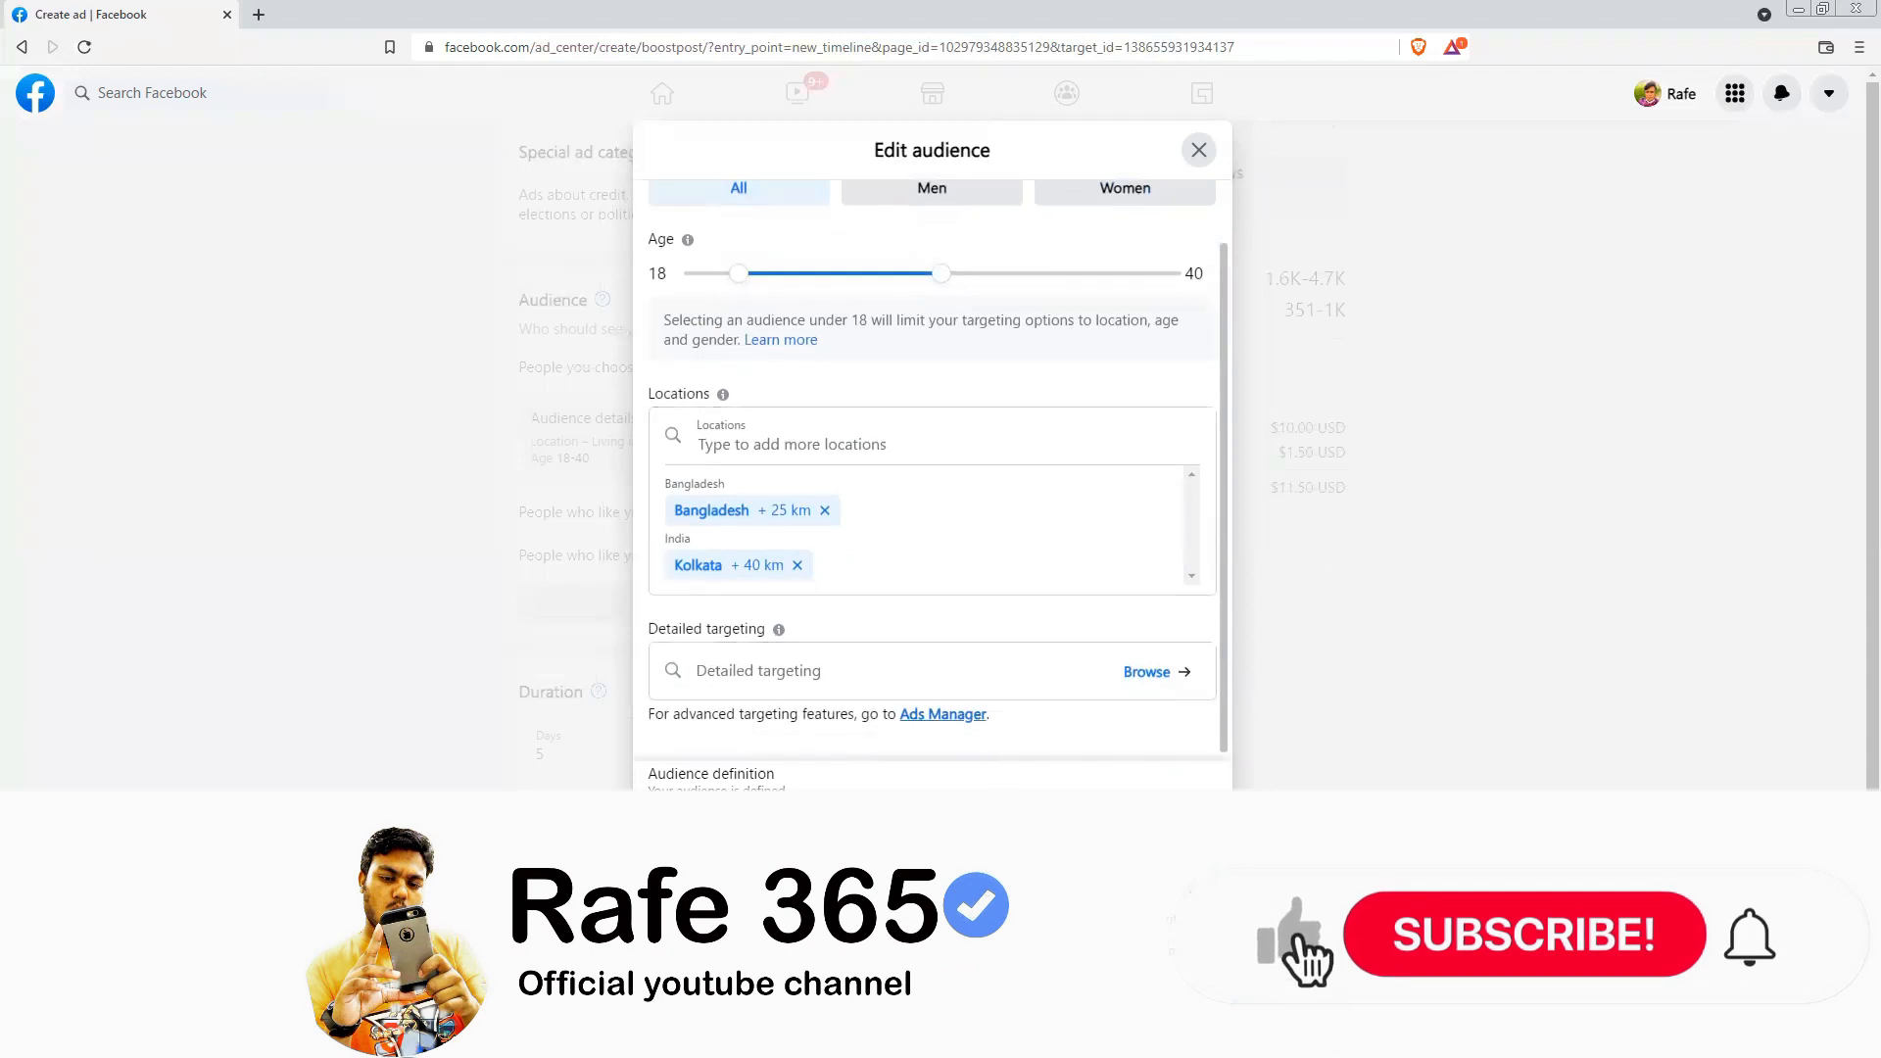
{"action": "scroll", "coordinate": [982, 729], "scroll_direction": "down", "scroll_amount": 2}
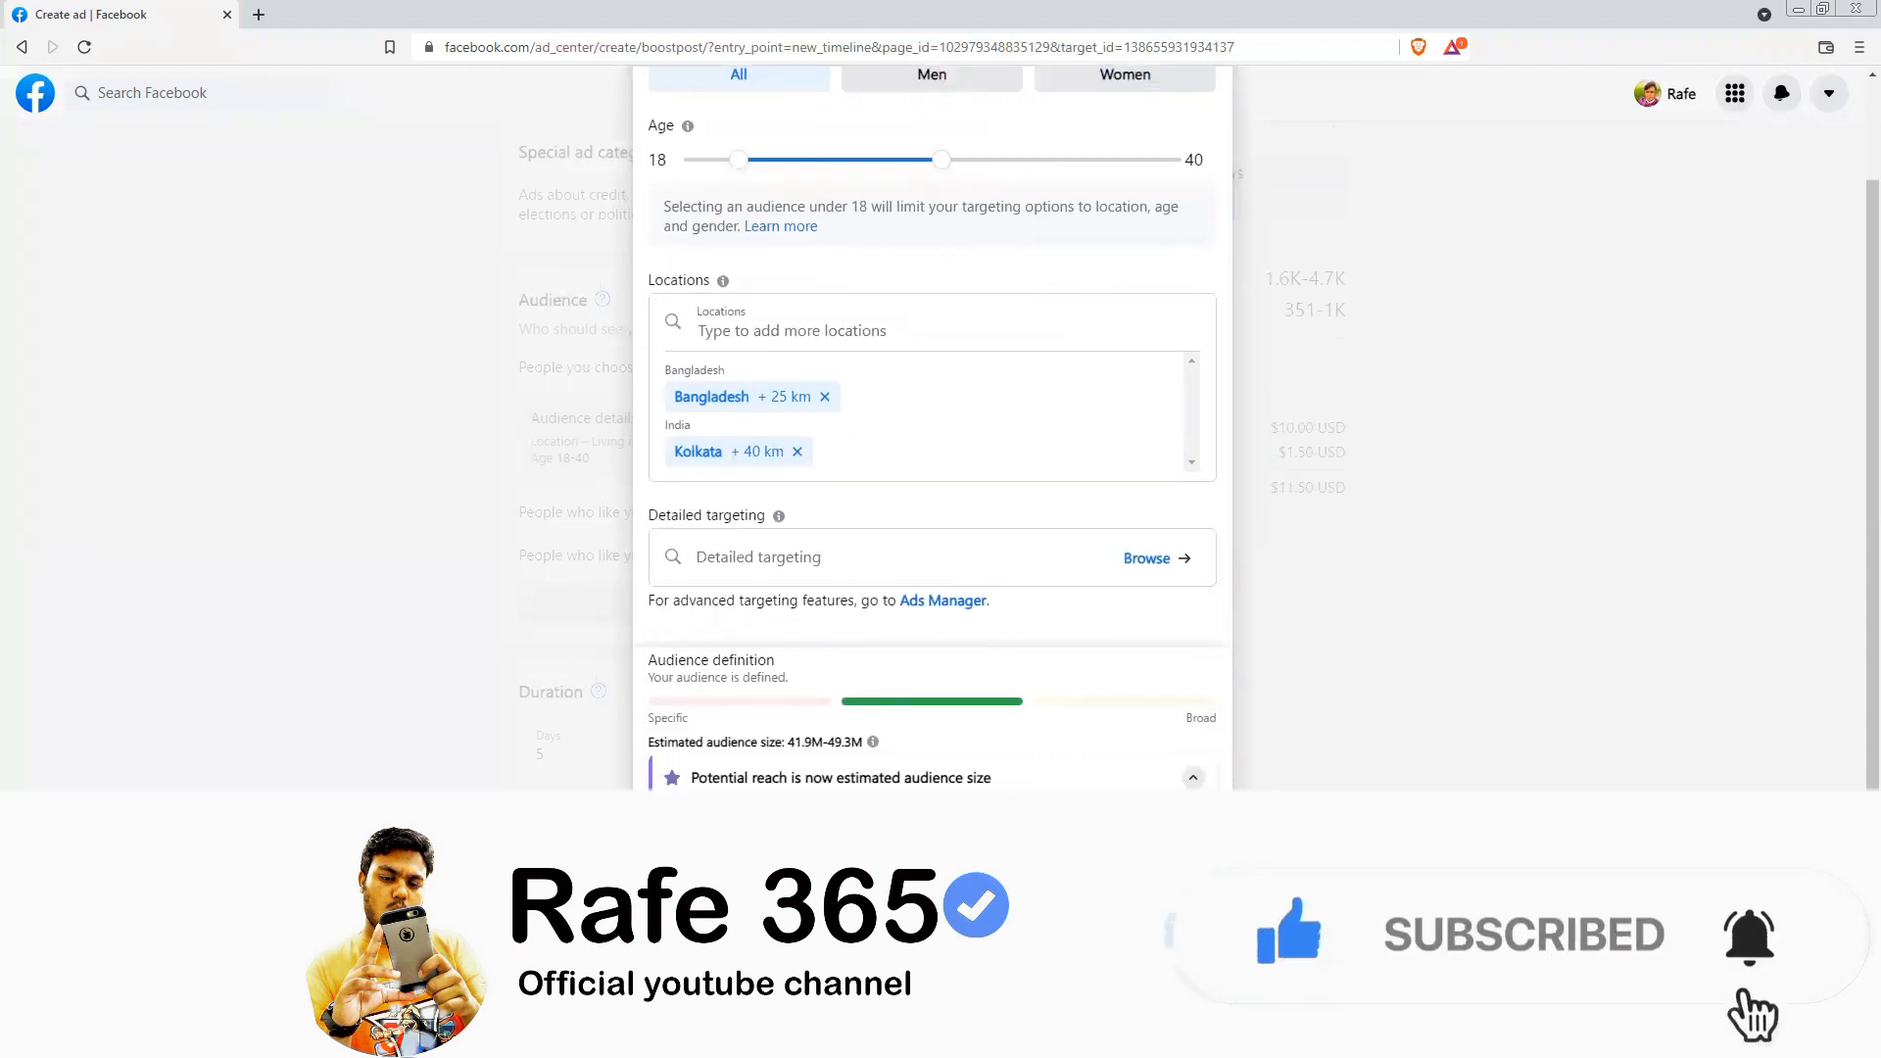
{"action": "left_click", "coordinate": [1154, 974]}
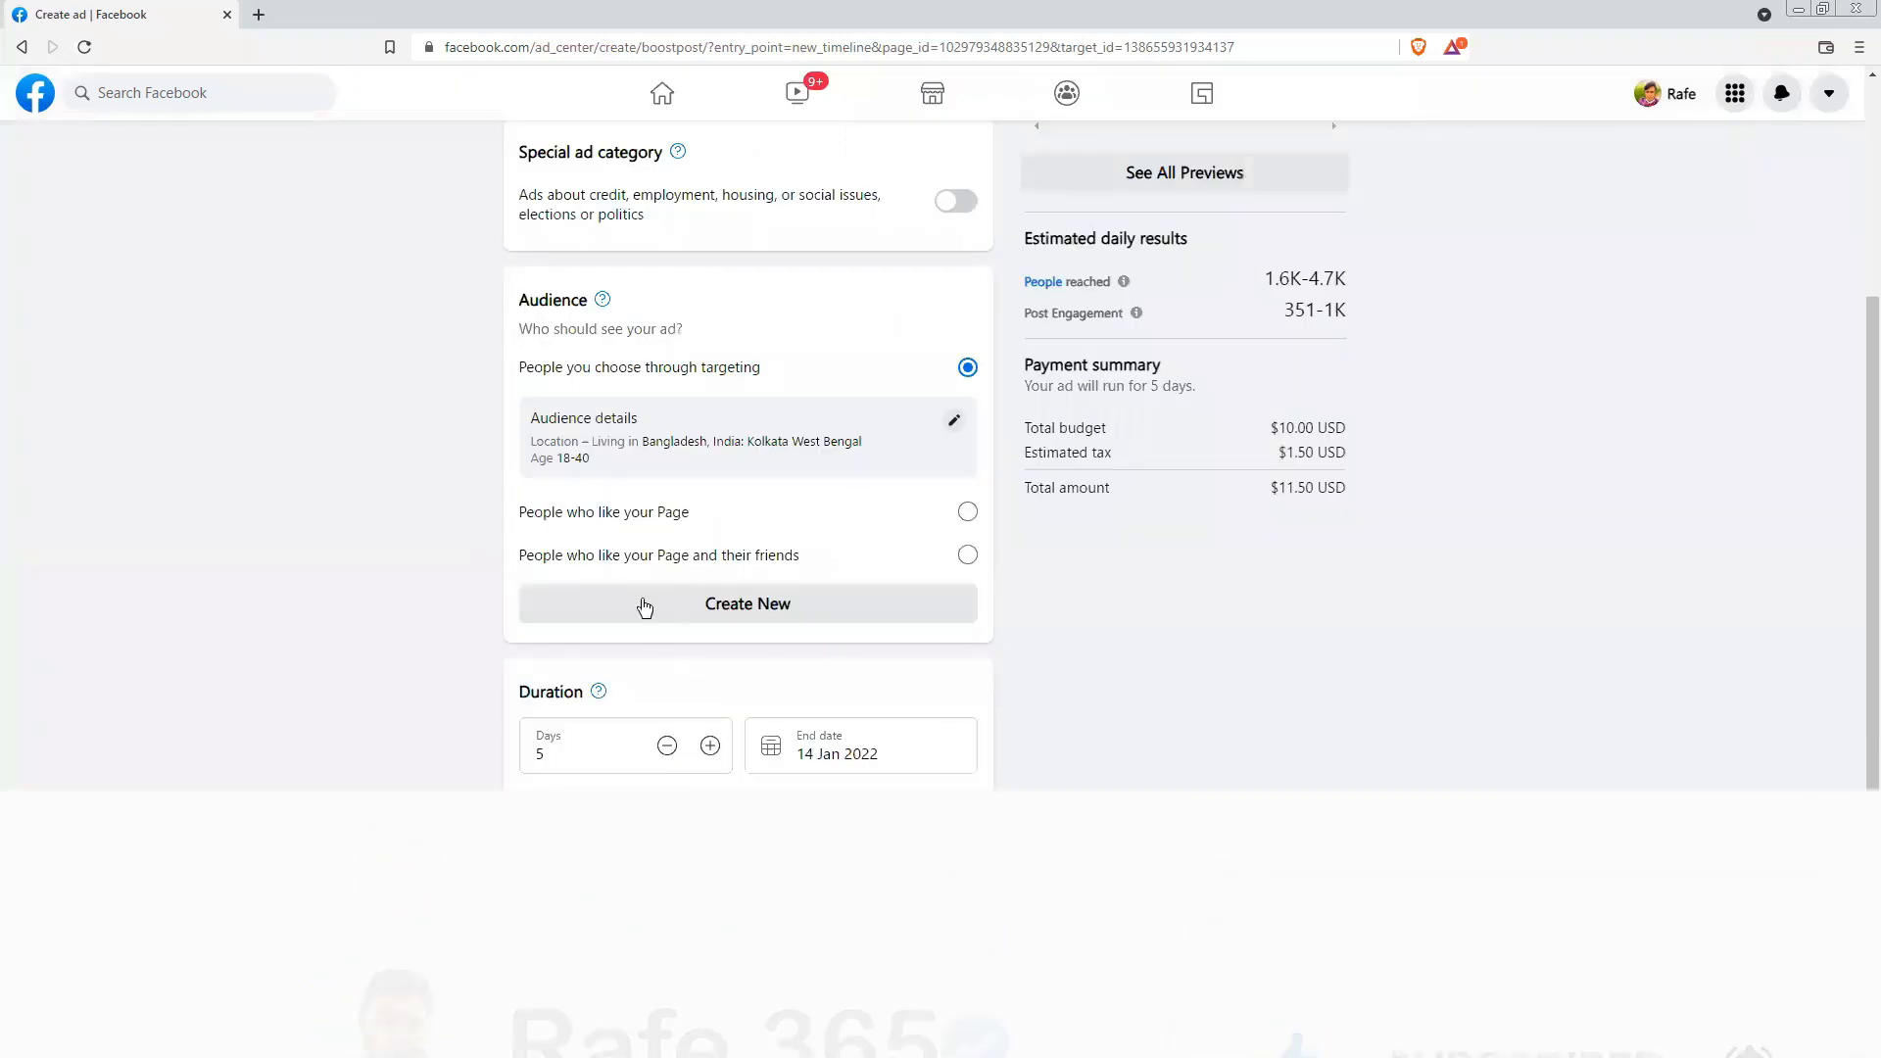
Step: Try an ad duration of 3 days, and set the duration back to 5 days
{"action": "scroll", "coordinate": [748, 649], "scroll_direction": "down", "scroll_amount": 3}
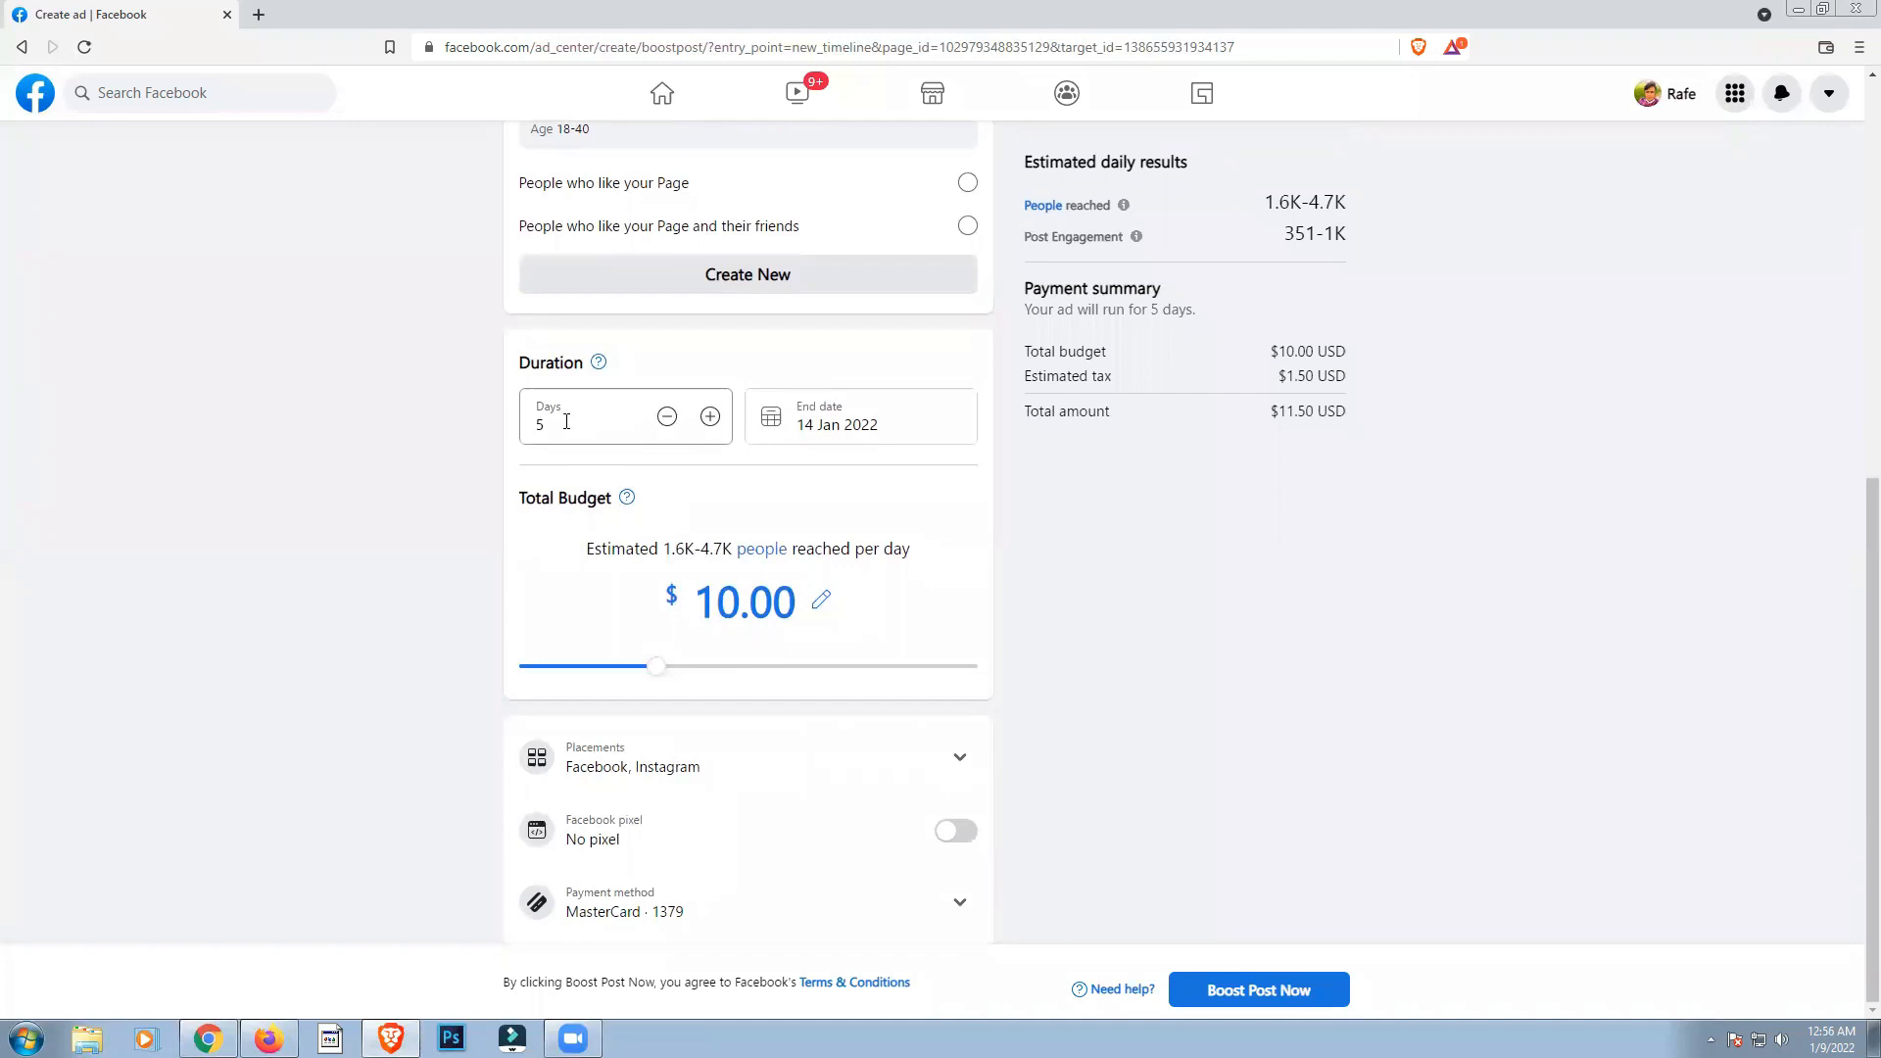
{"action": "left_click", "coordinate": [666, 417]}
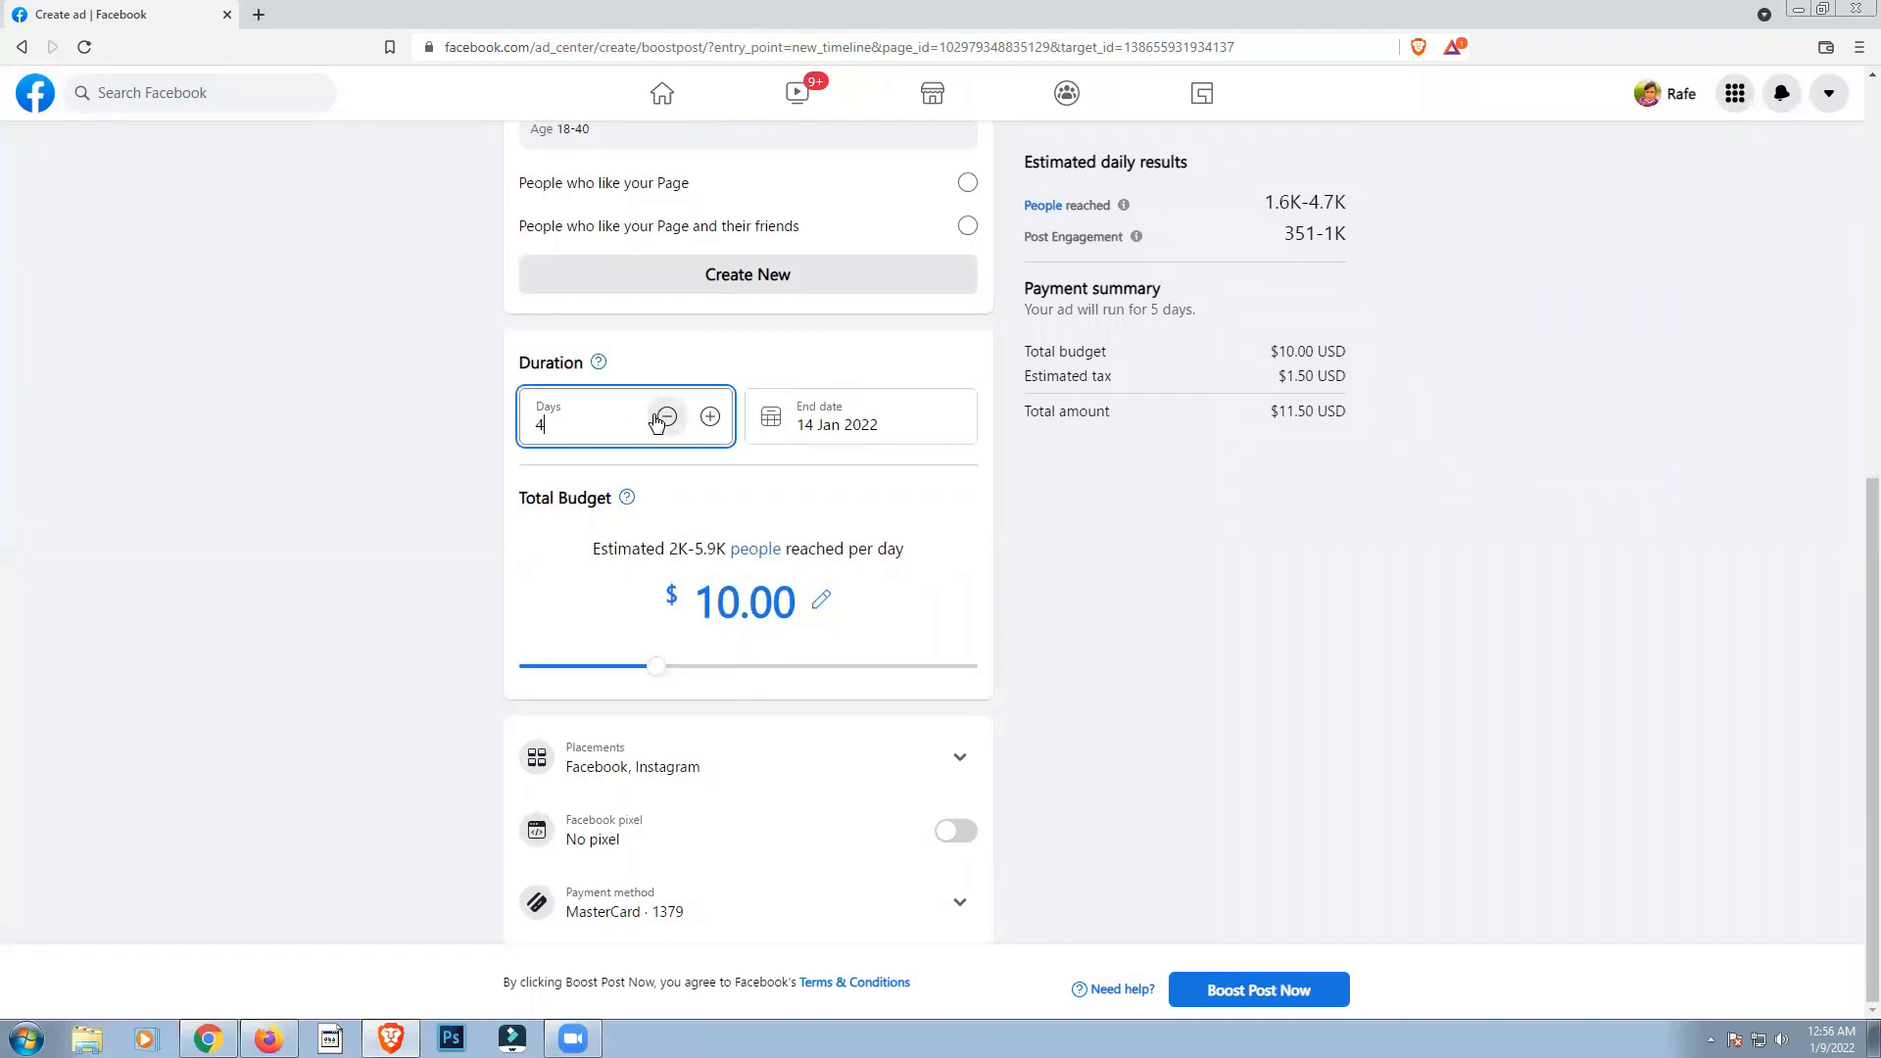
{"action": "left_click", "coordinate": [666, 416]}
{"action": "left_click", "coordinate": [711, 500]}
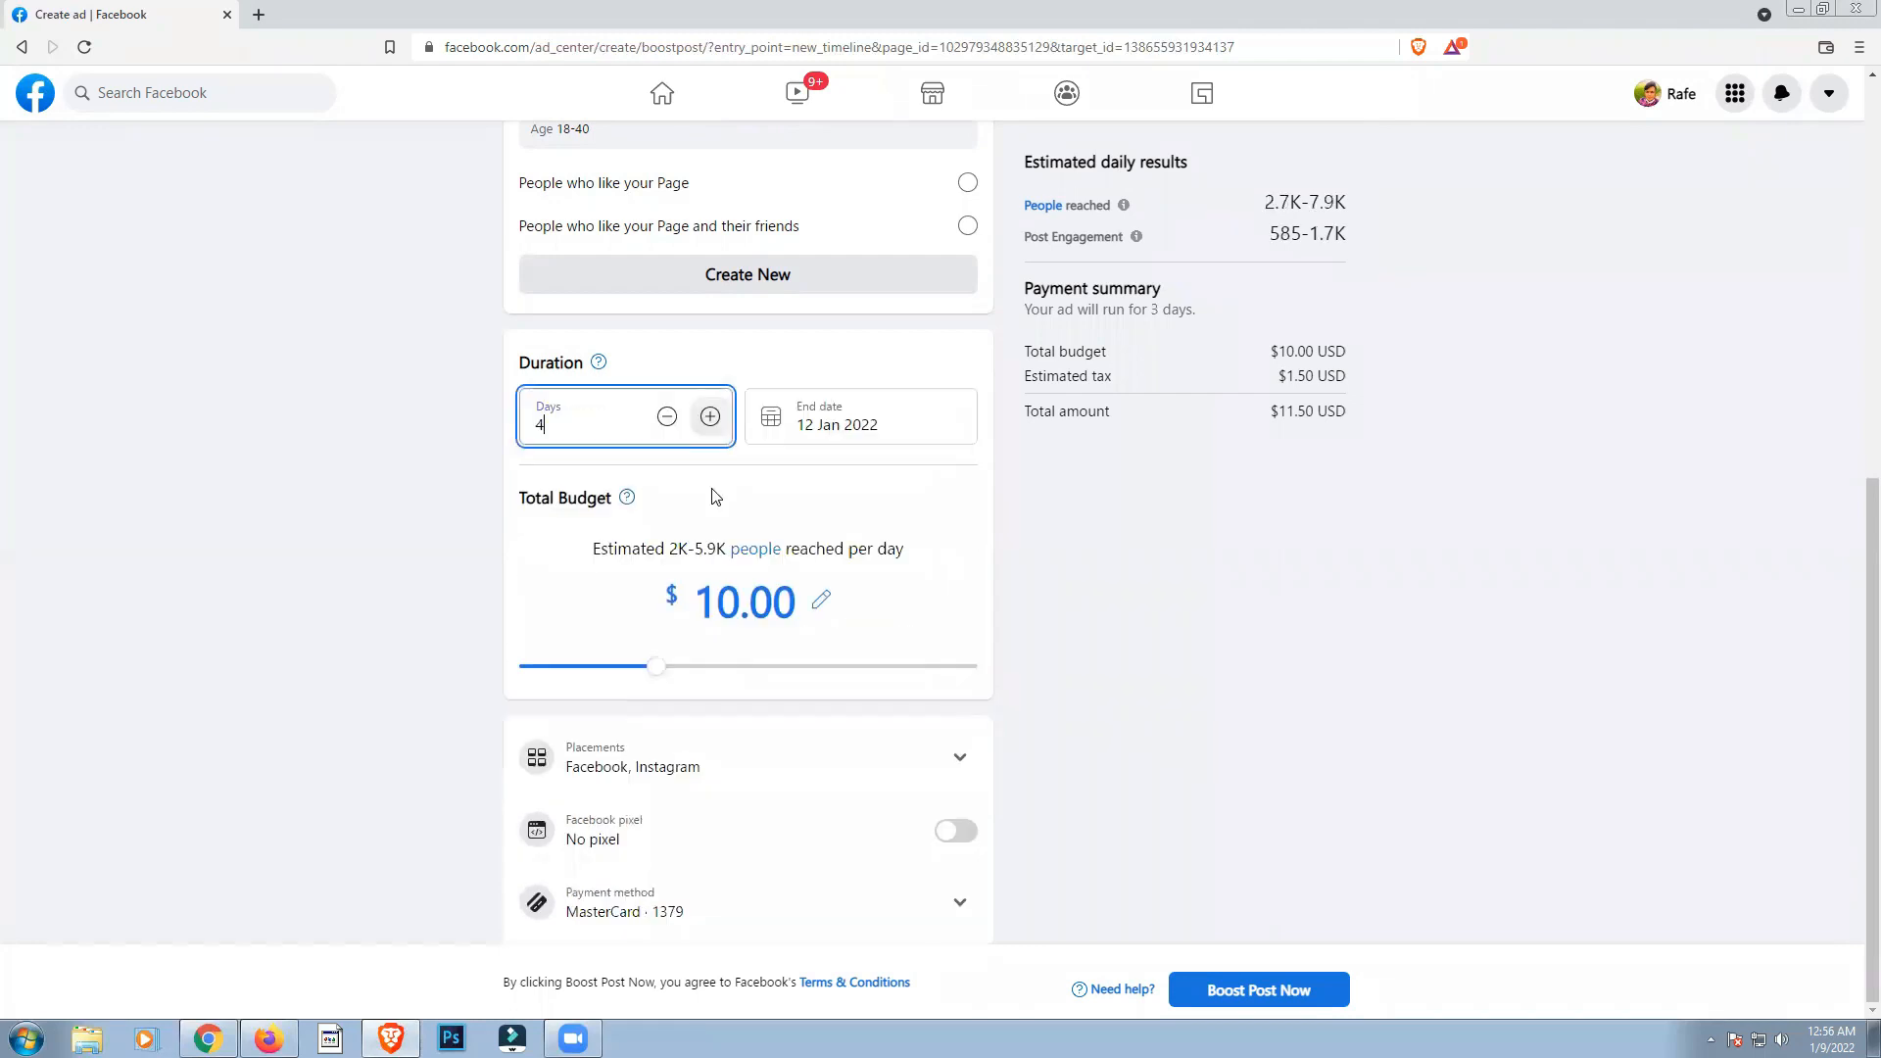
{"action": "left_click", "coordinate": [710, 436]}
{"action": "left_click", "coordinate": [586, 415]}
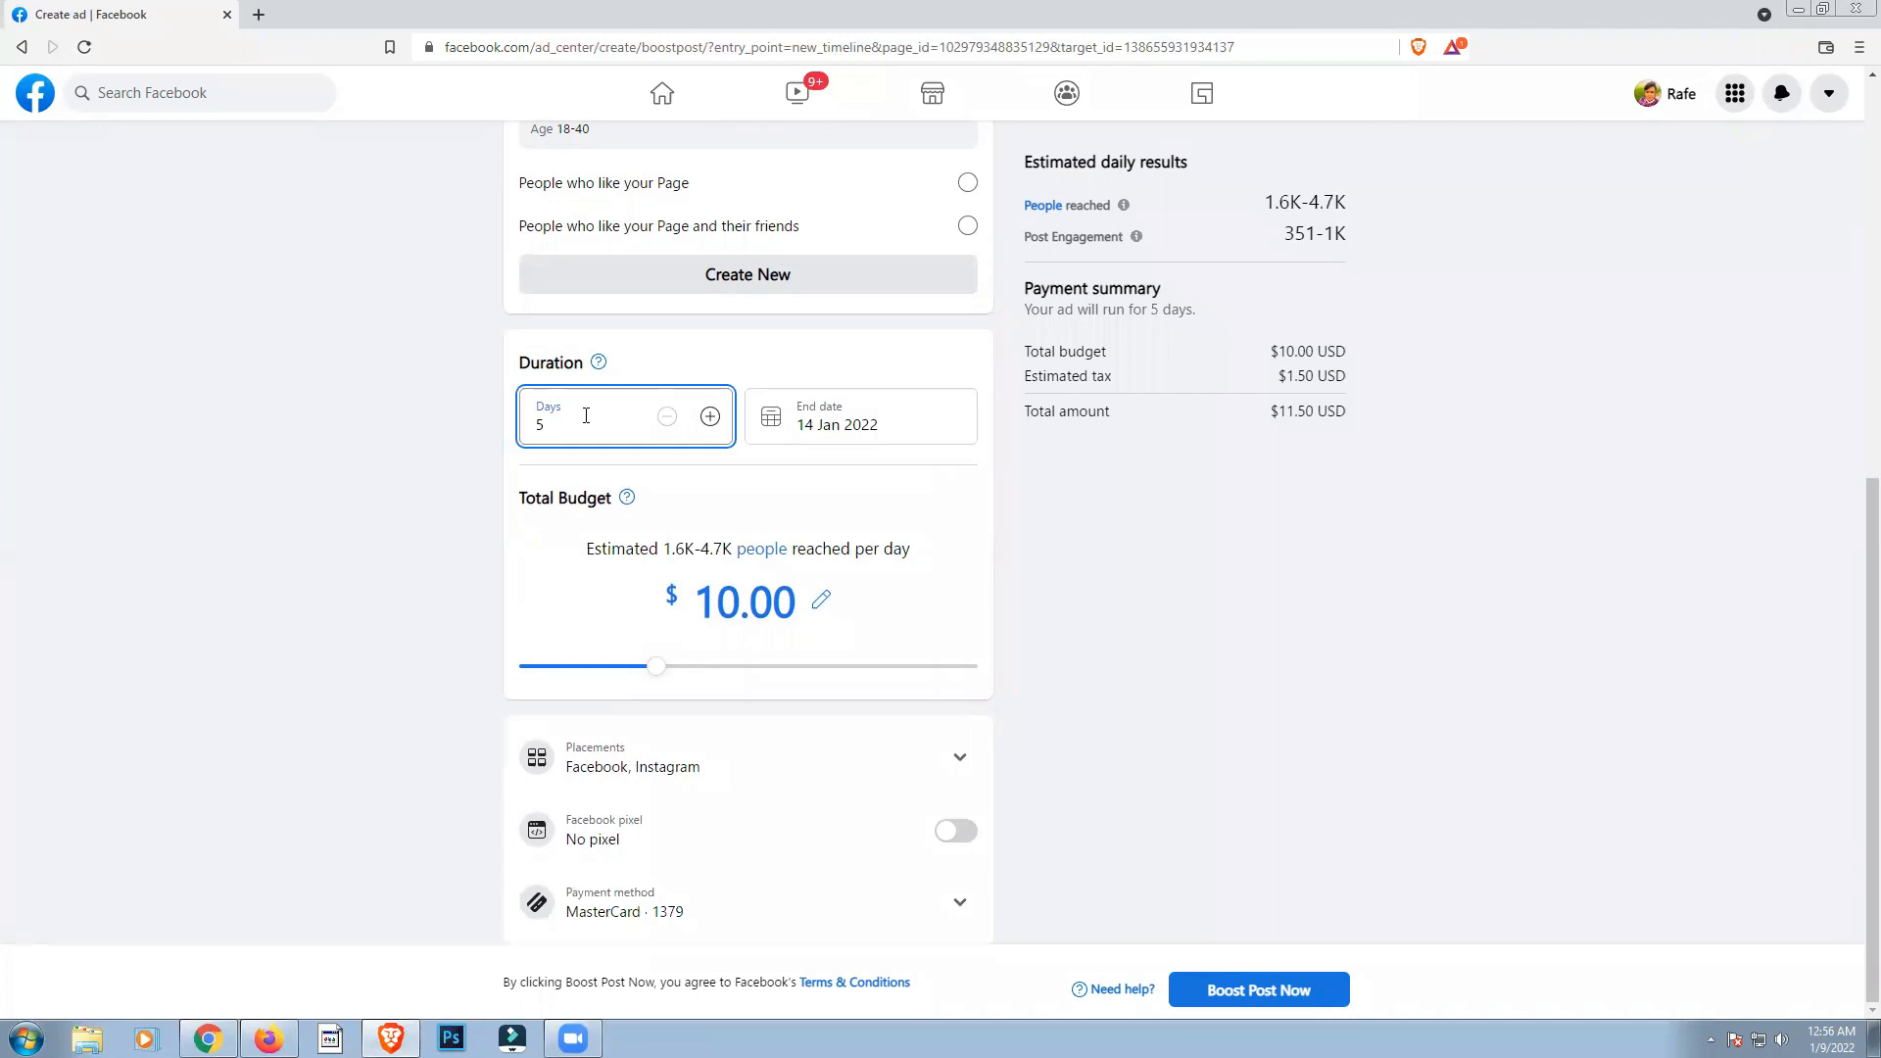
{"action": "type", "text": "5"}
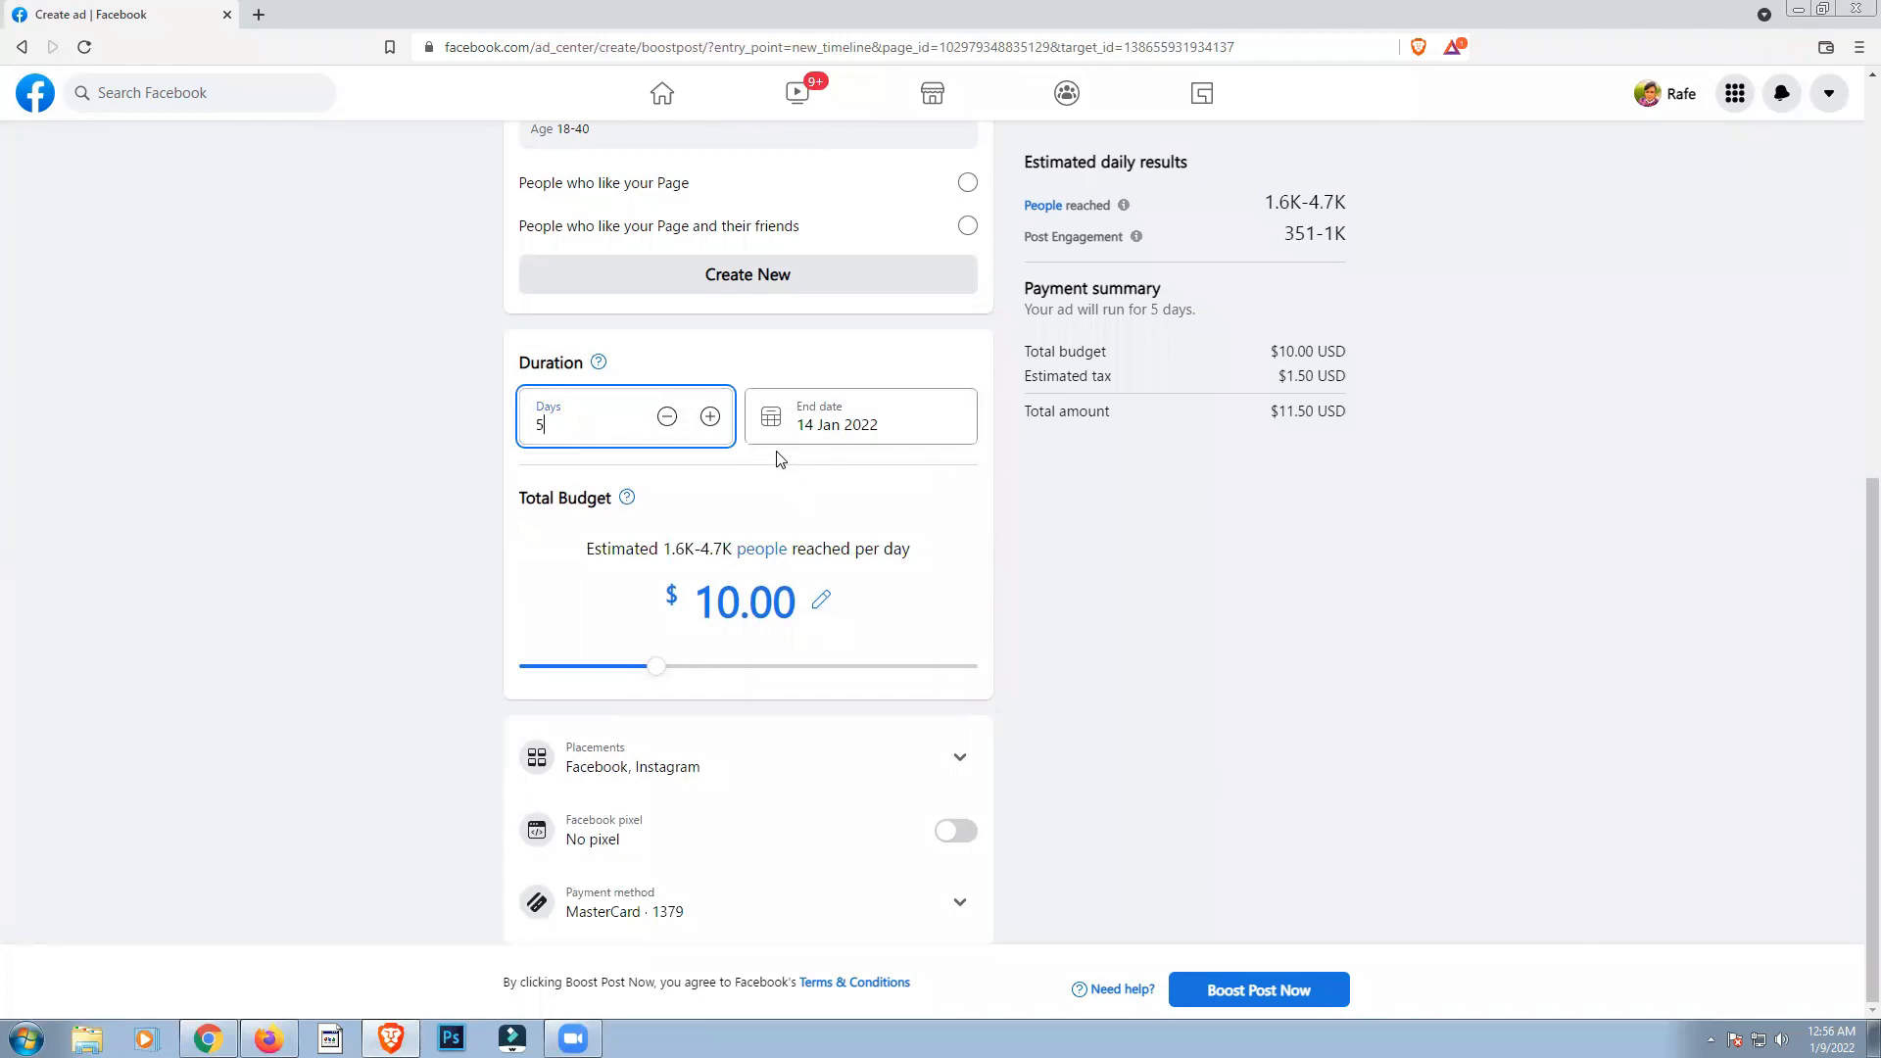
{"action": "left_click", "coordinate": [492, 534]}
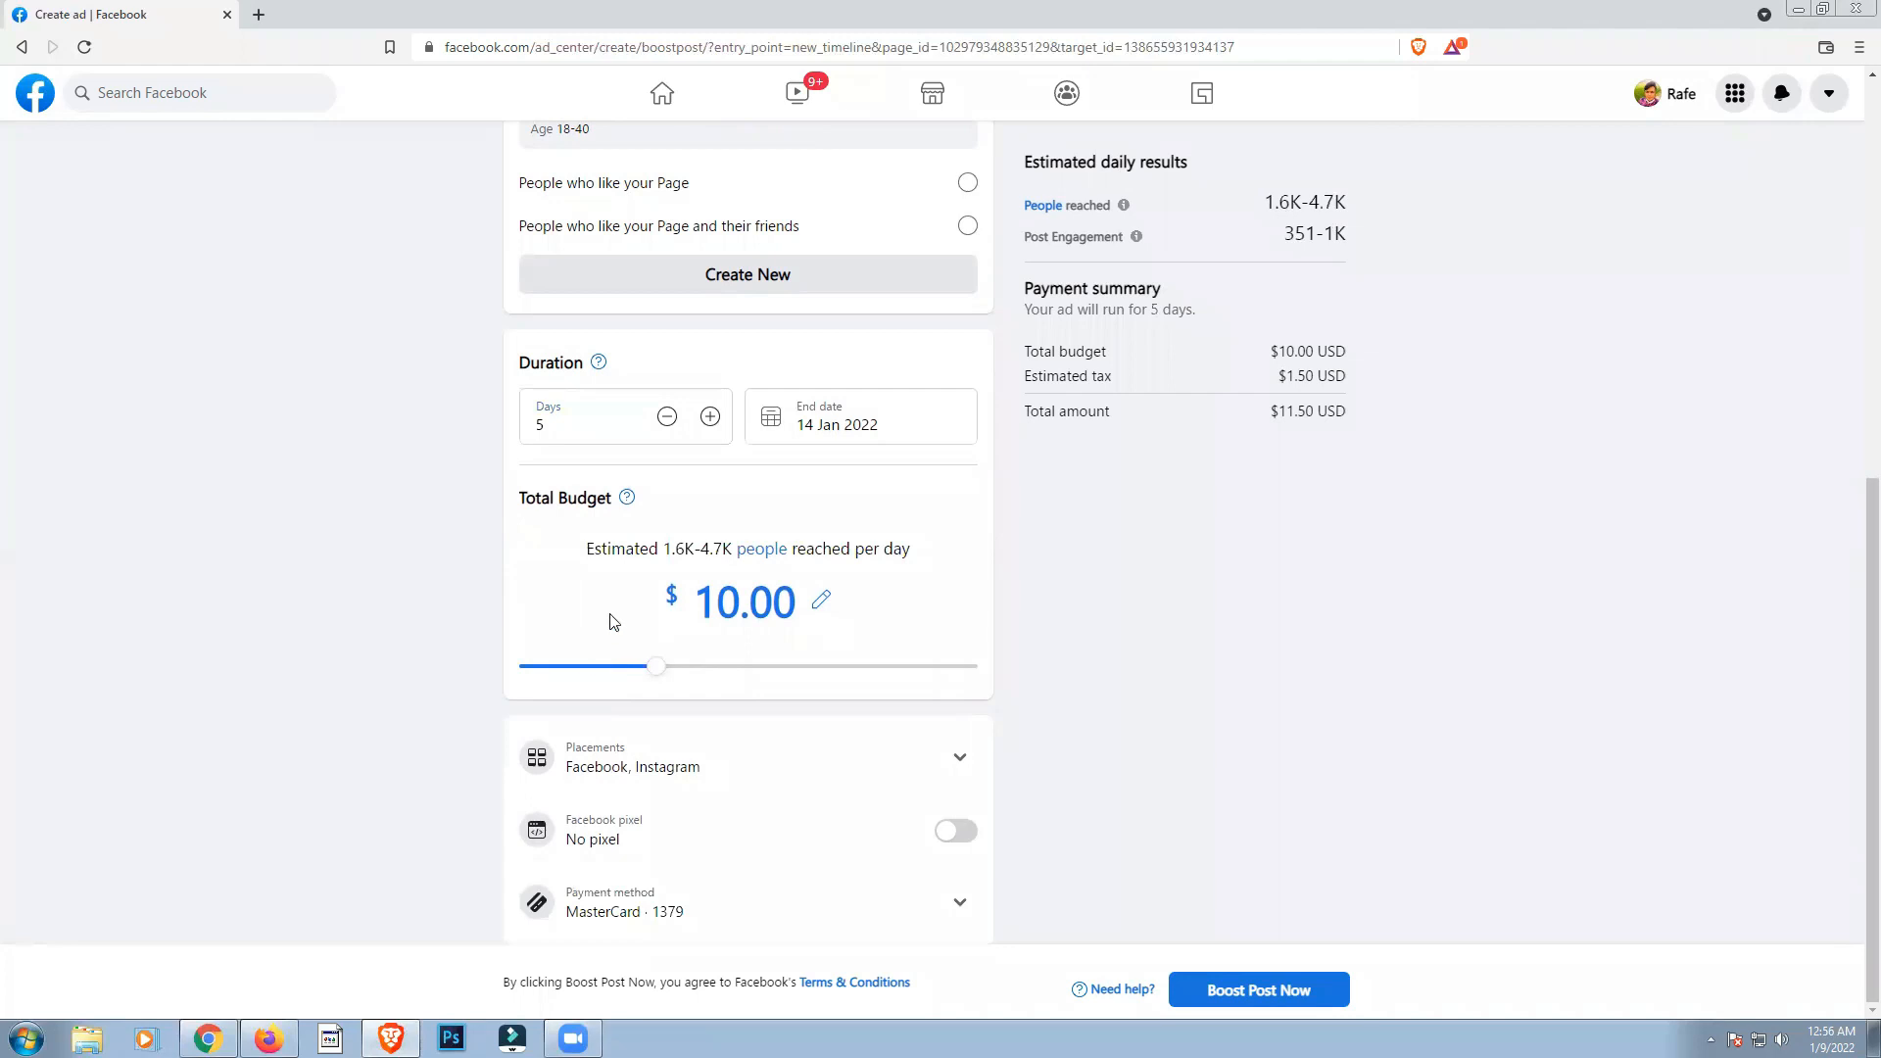
Step: Try a total budget of $14.00 for the ad, and replace it with $5.00
{"action": "left_click_drag", "start_coordinate": [657, 666], "coordinate": [689, 734]}
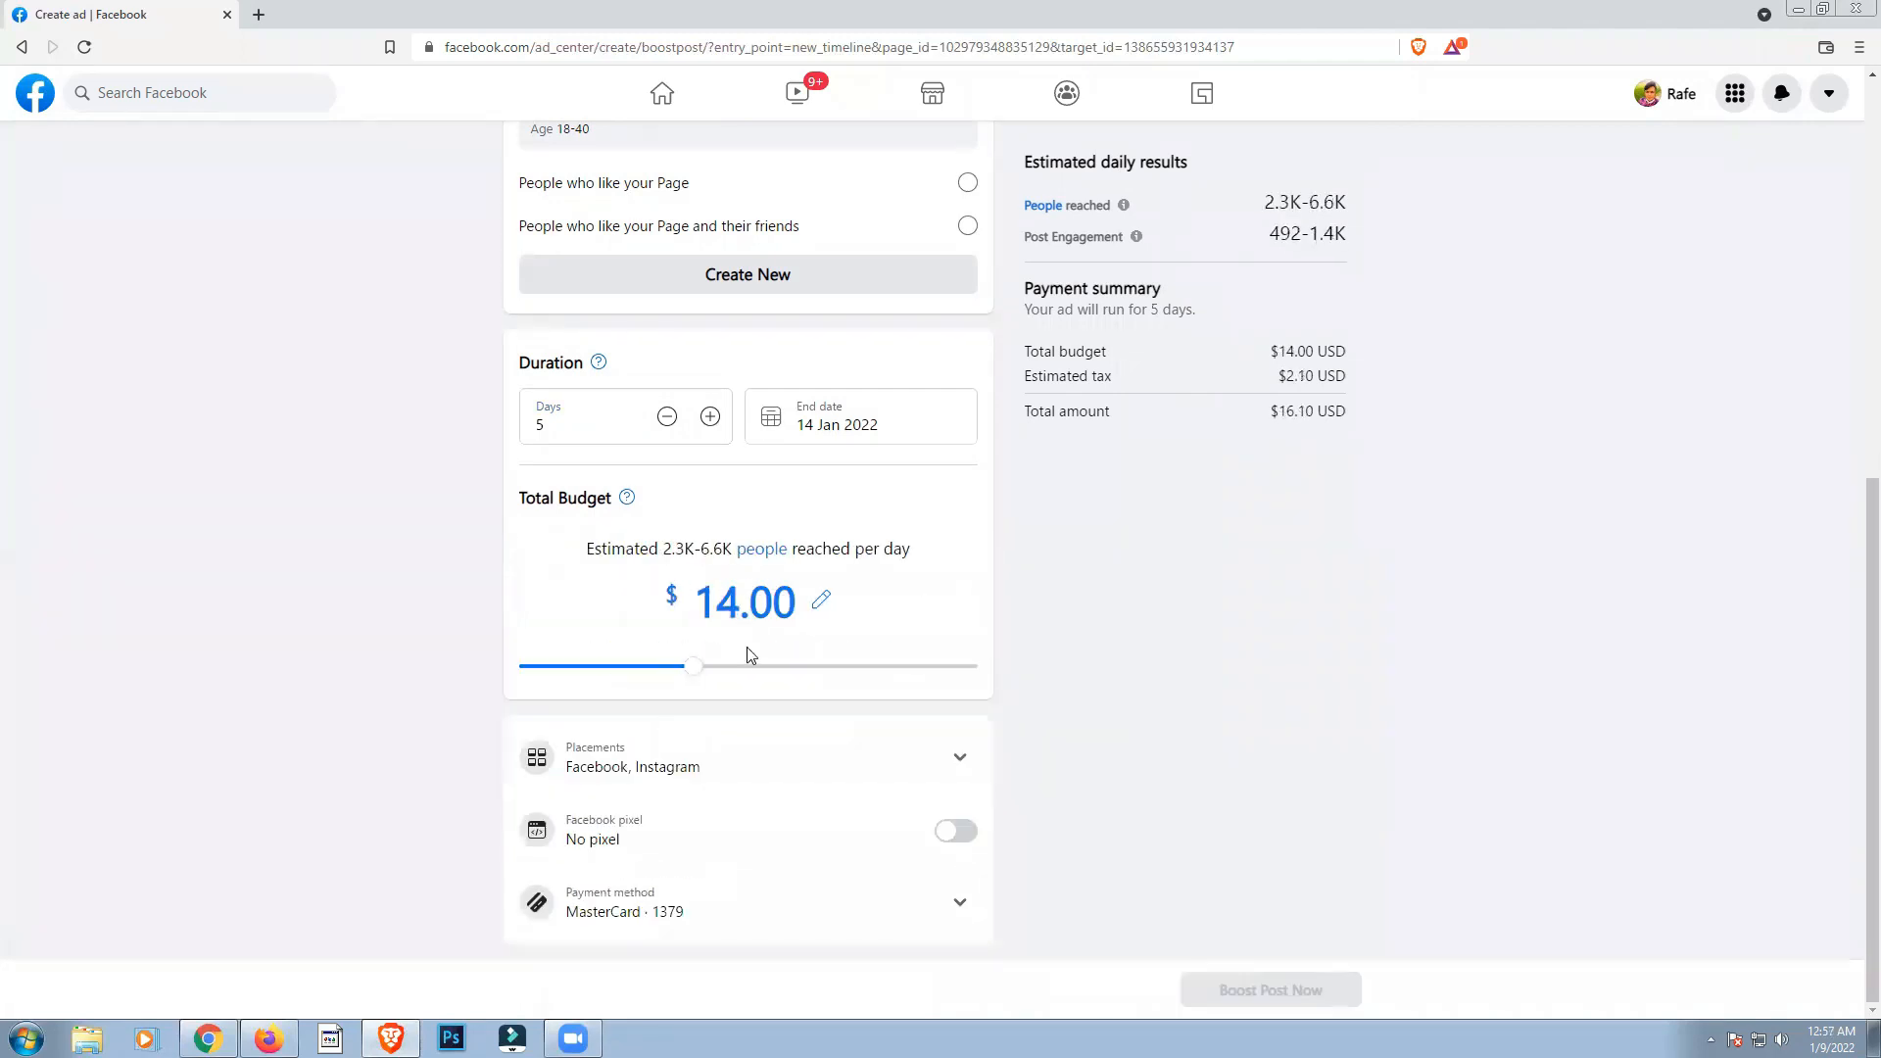
{"action": "left_click", "coordinate": [814, 608]}
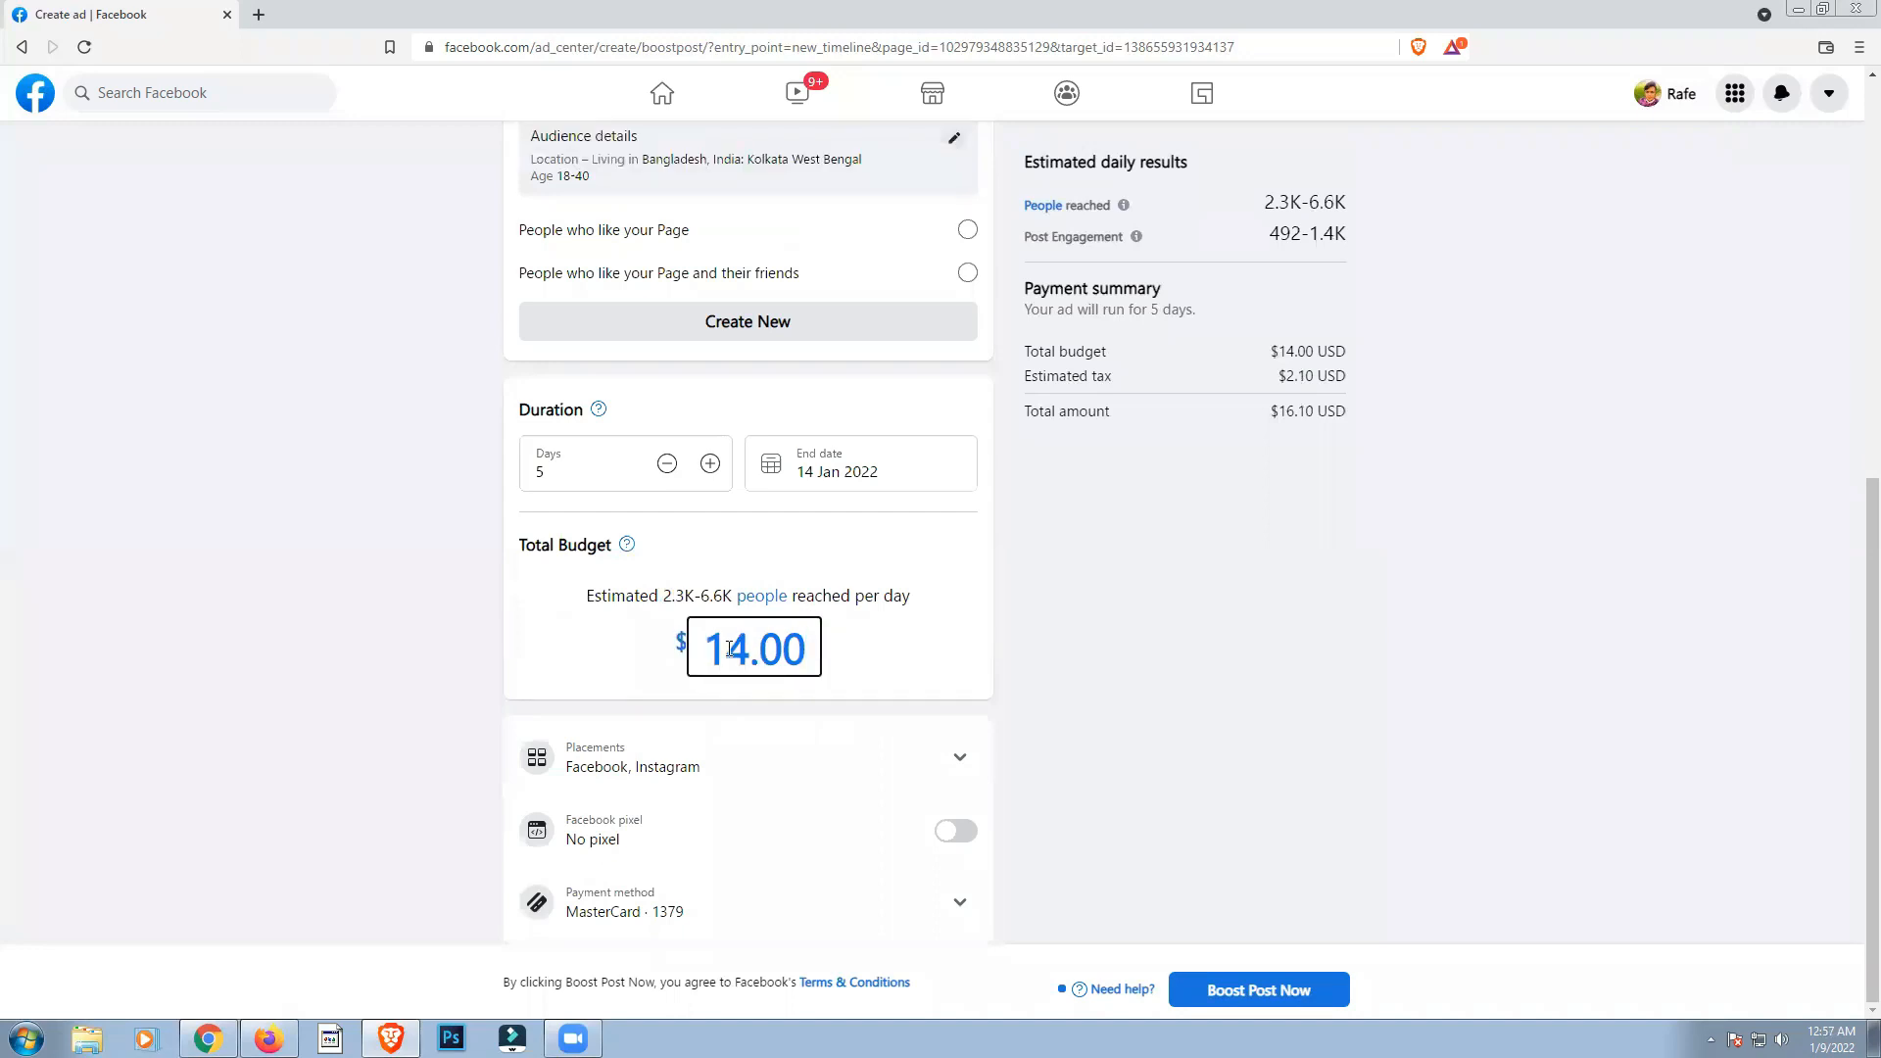
{"action": "double_click", "coordinate": [729, 650]}
{"action": "type", "text": "5"}
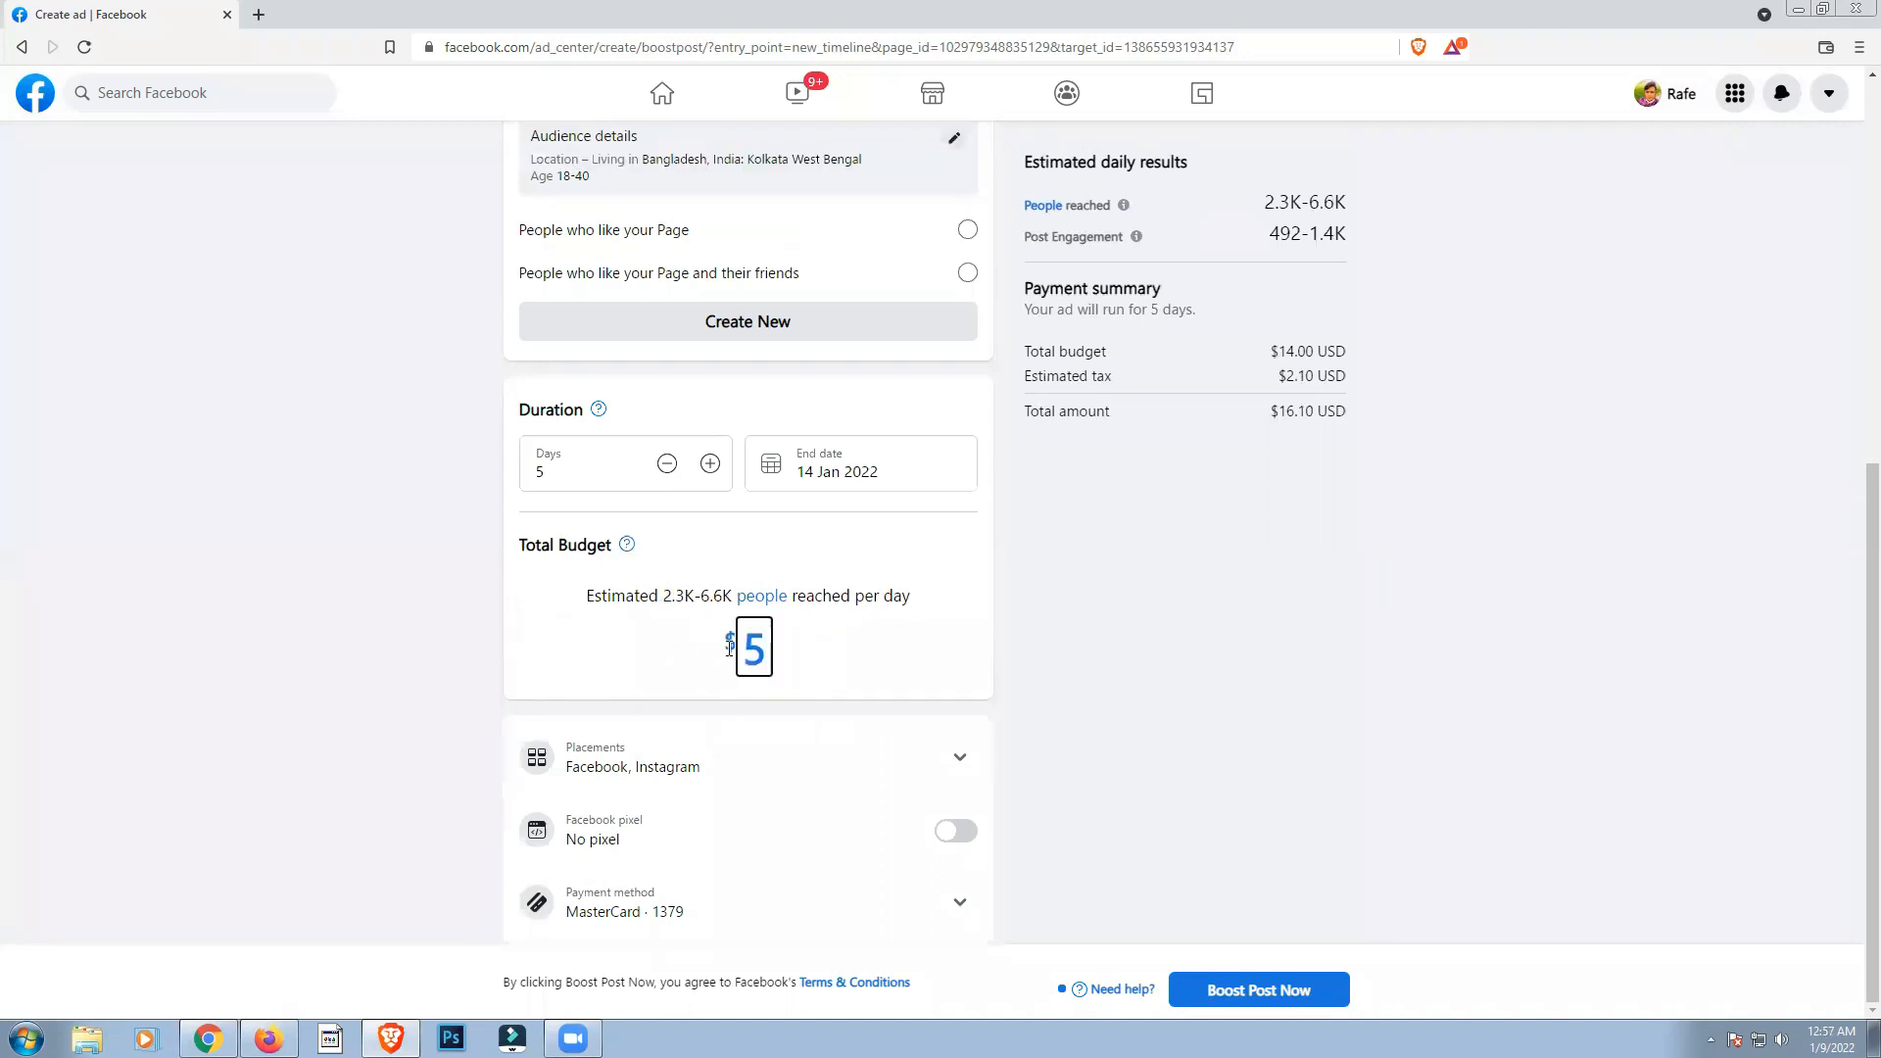
{"action": "type", "text": ".00"}
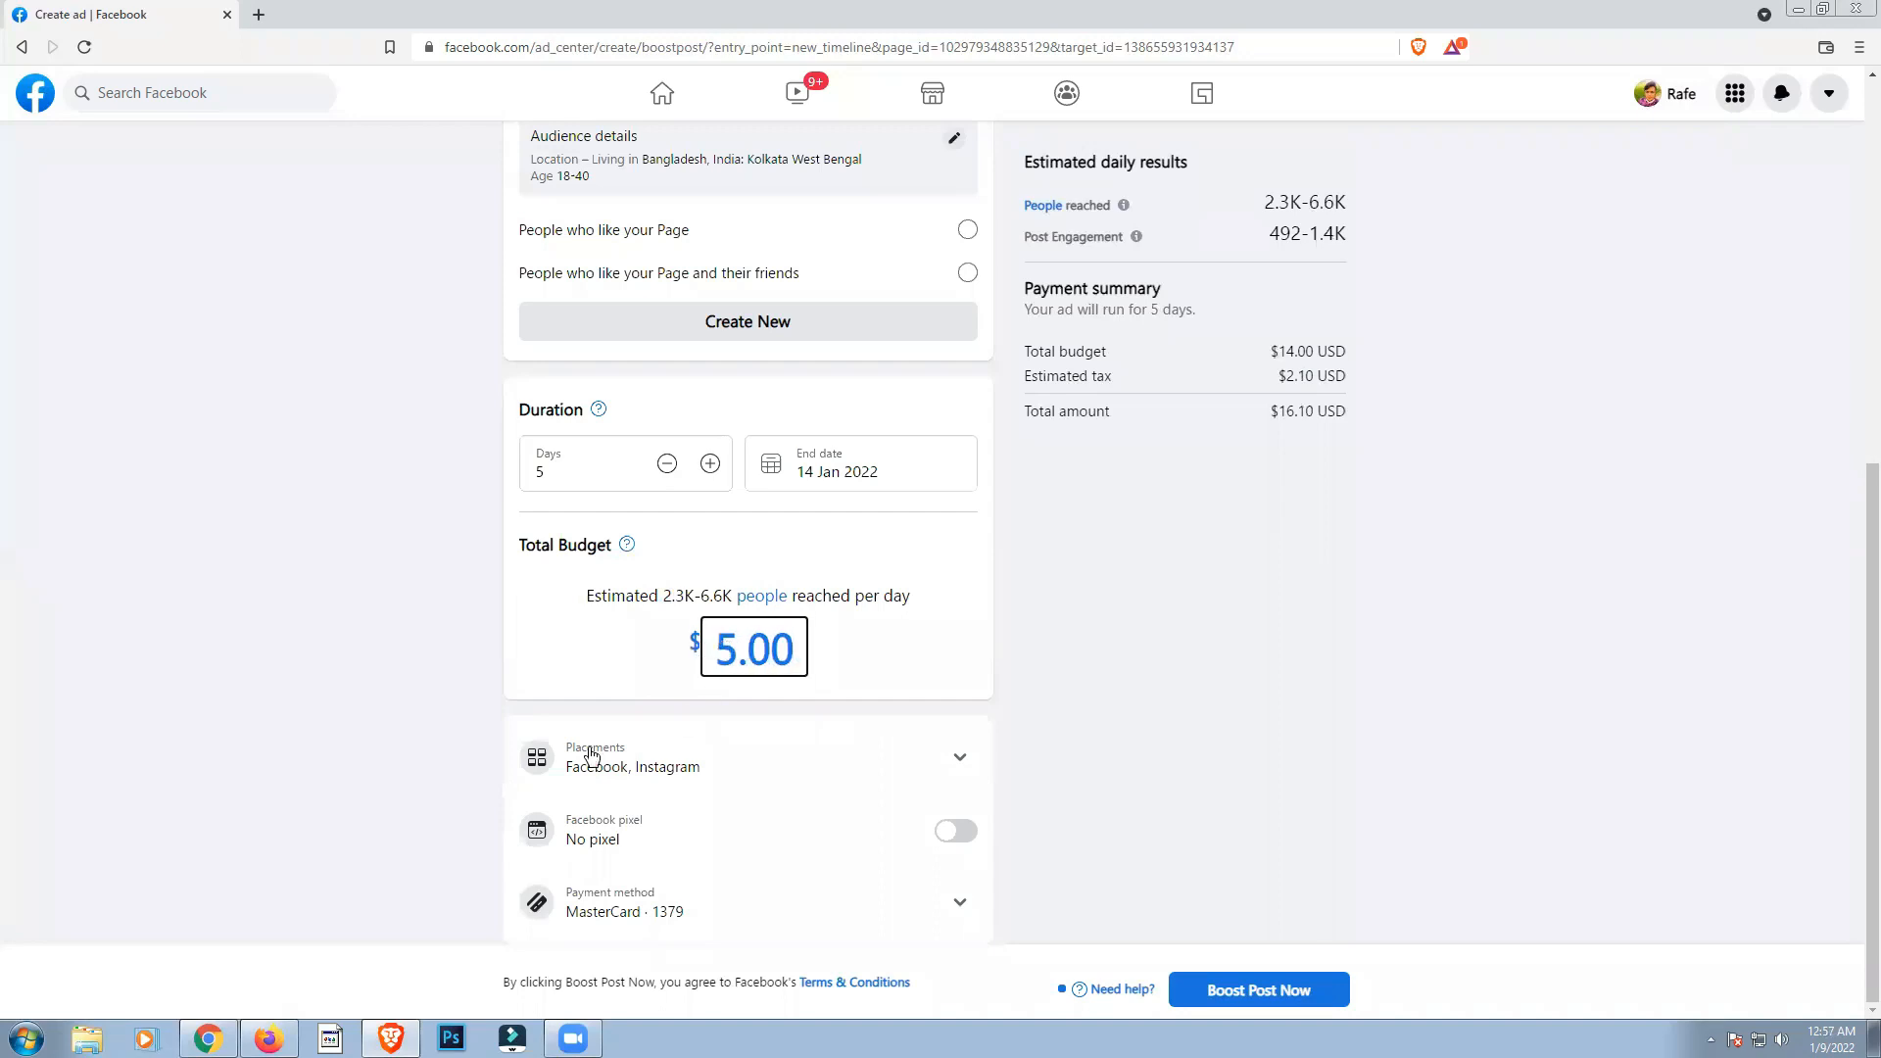
{"action": "left_click", "coordinate": [302, 703]}
Step: Expand the ad's placement options to view where people should see the ad
{"action": "scroll", "coordinate": [298, 702], "scroll_direction": "down", "scroll_amount": 1}
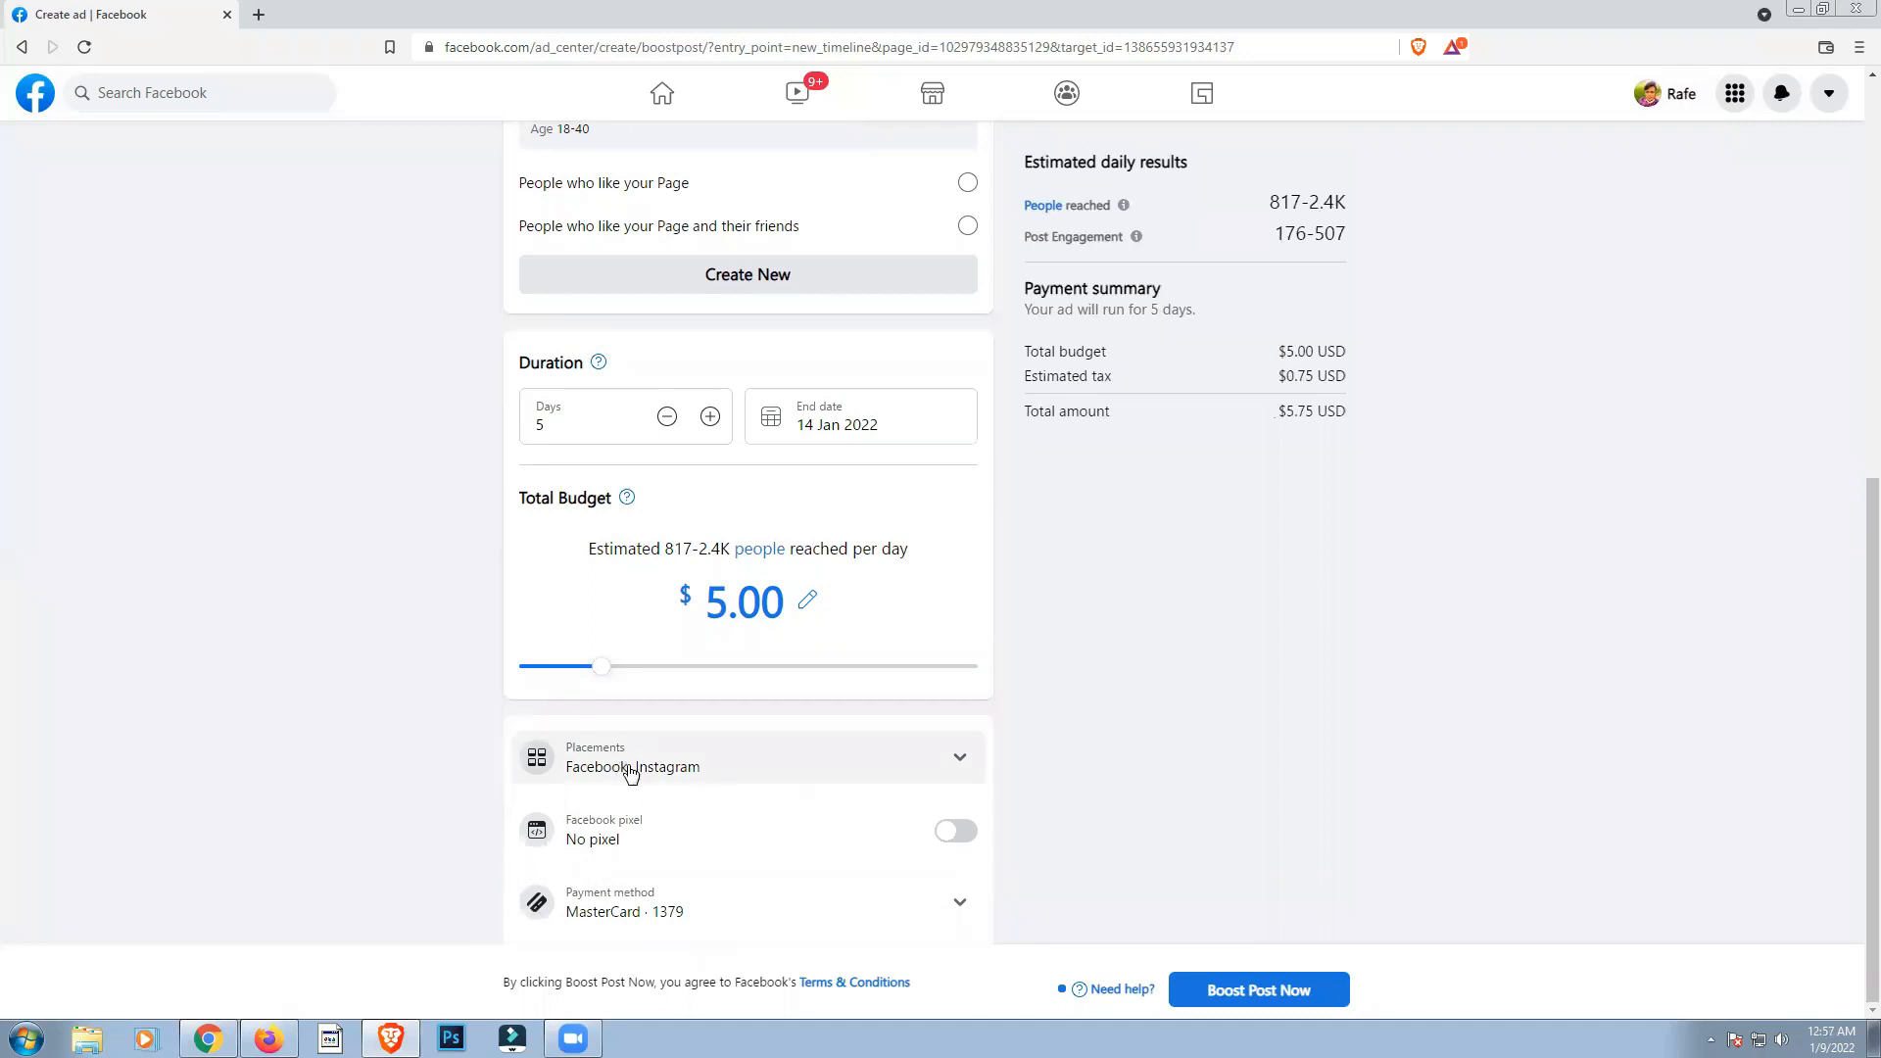
{"action": "left_click", "coordinate": [599, 771]}
{"action": "scroll", "coordinate": [666, 851], "scroll_direction": "down", "scroll_amount": 2}
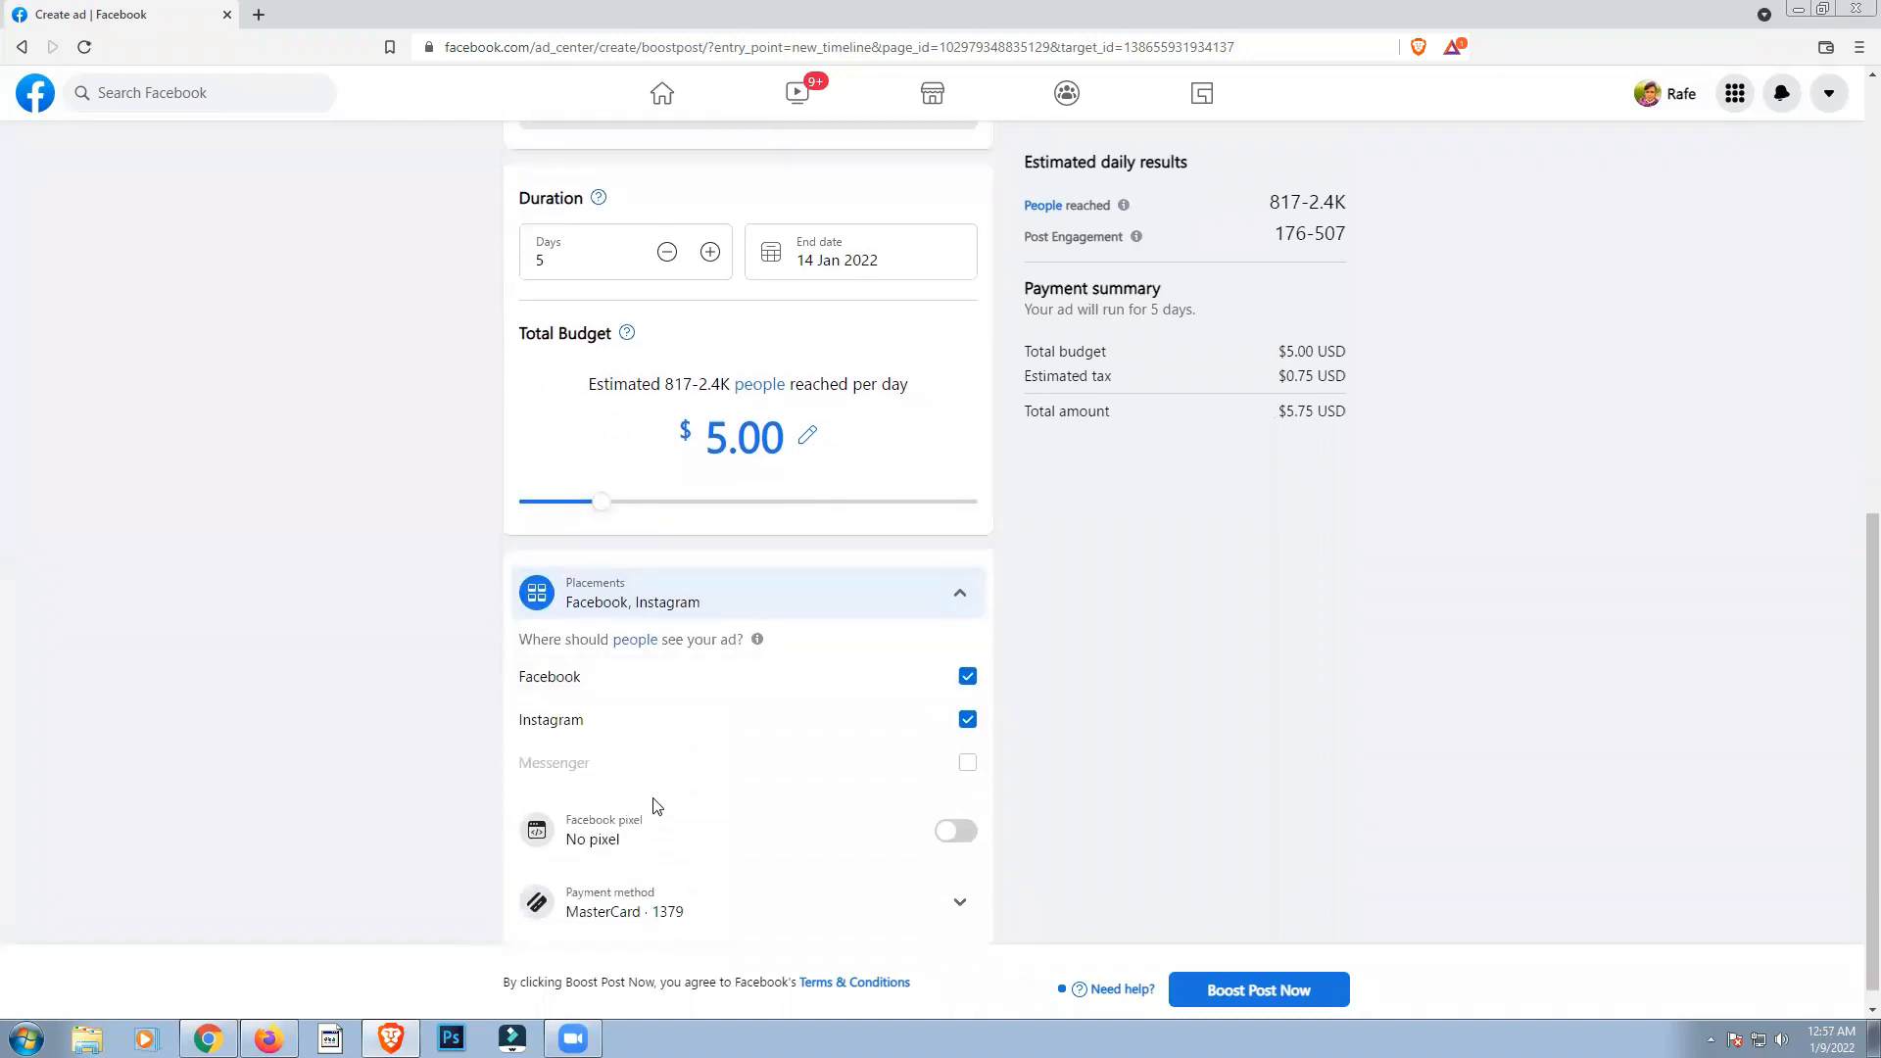
Step: Remove Instagram from the ad's placements so only Facebook is selected, and expand the payment method details
{"action": "left_click", "coordinate": [595, 723]}
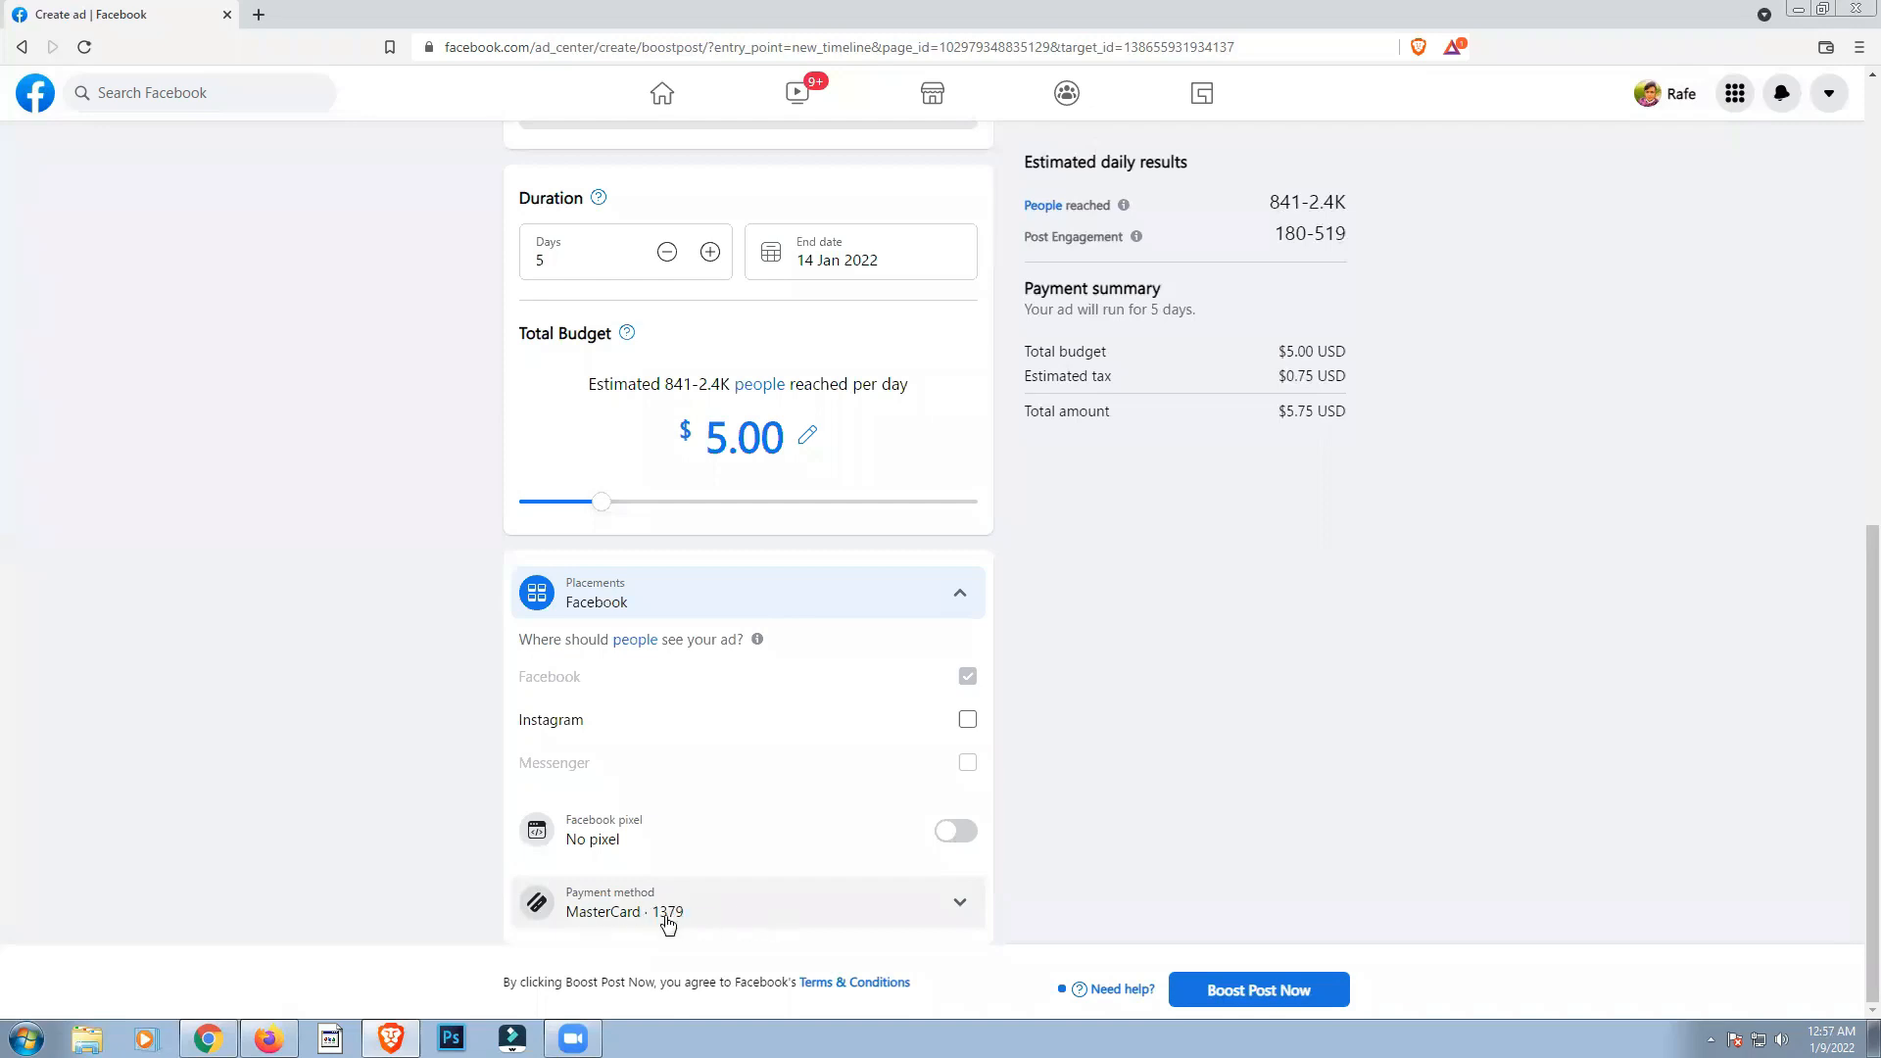
{"action": "left_click", "coordinate": [949, 902]}
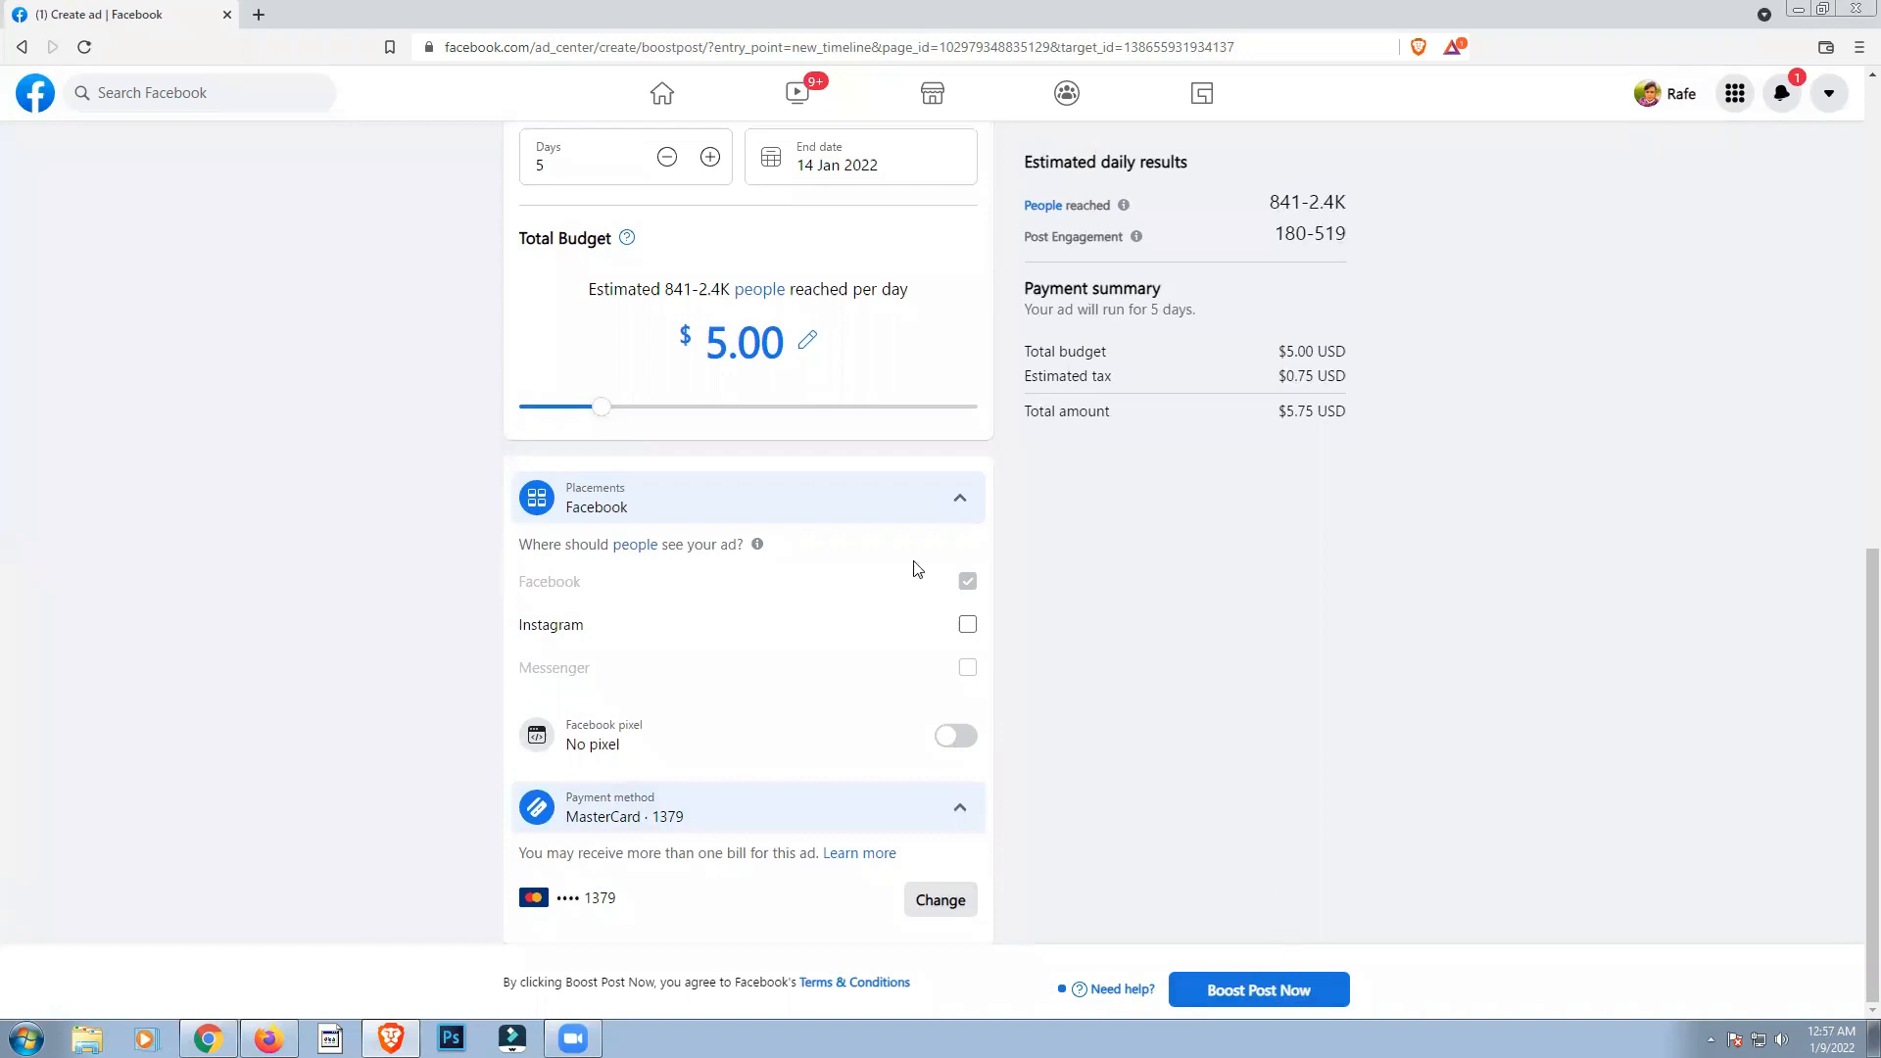
Step: Set the ad's total budget to $2.00
{"action": "left_click", "coordinate": [731, 339]}
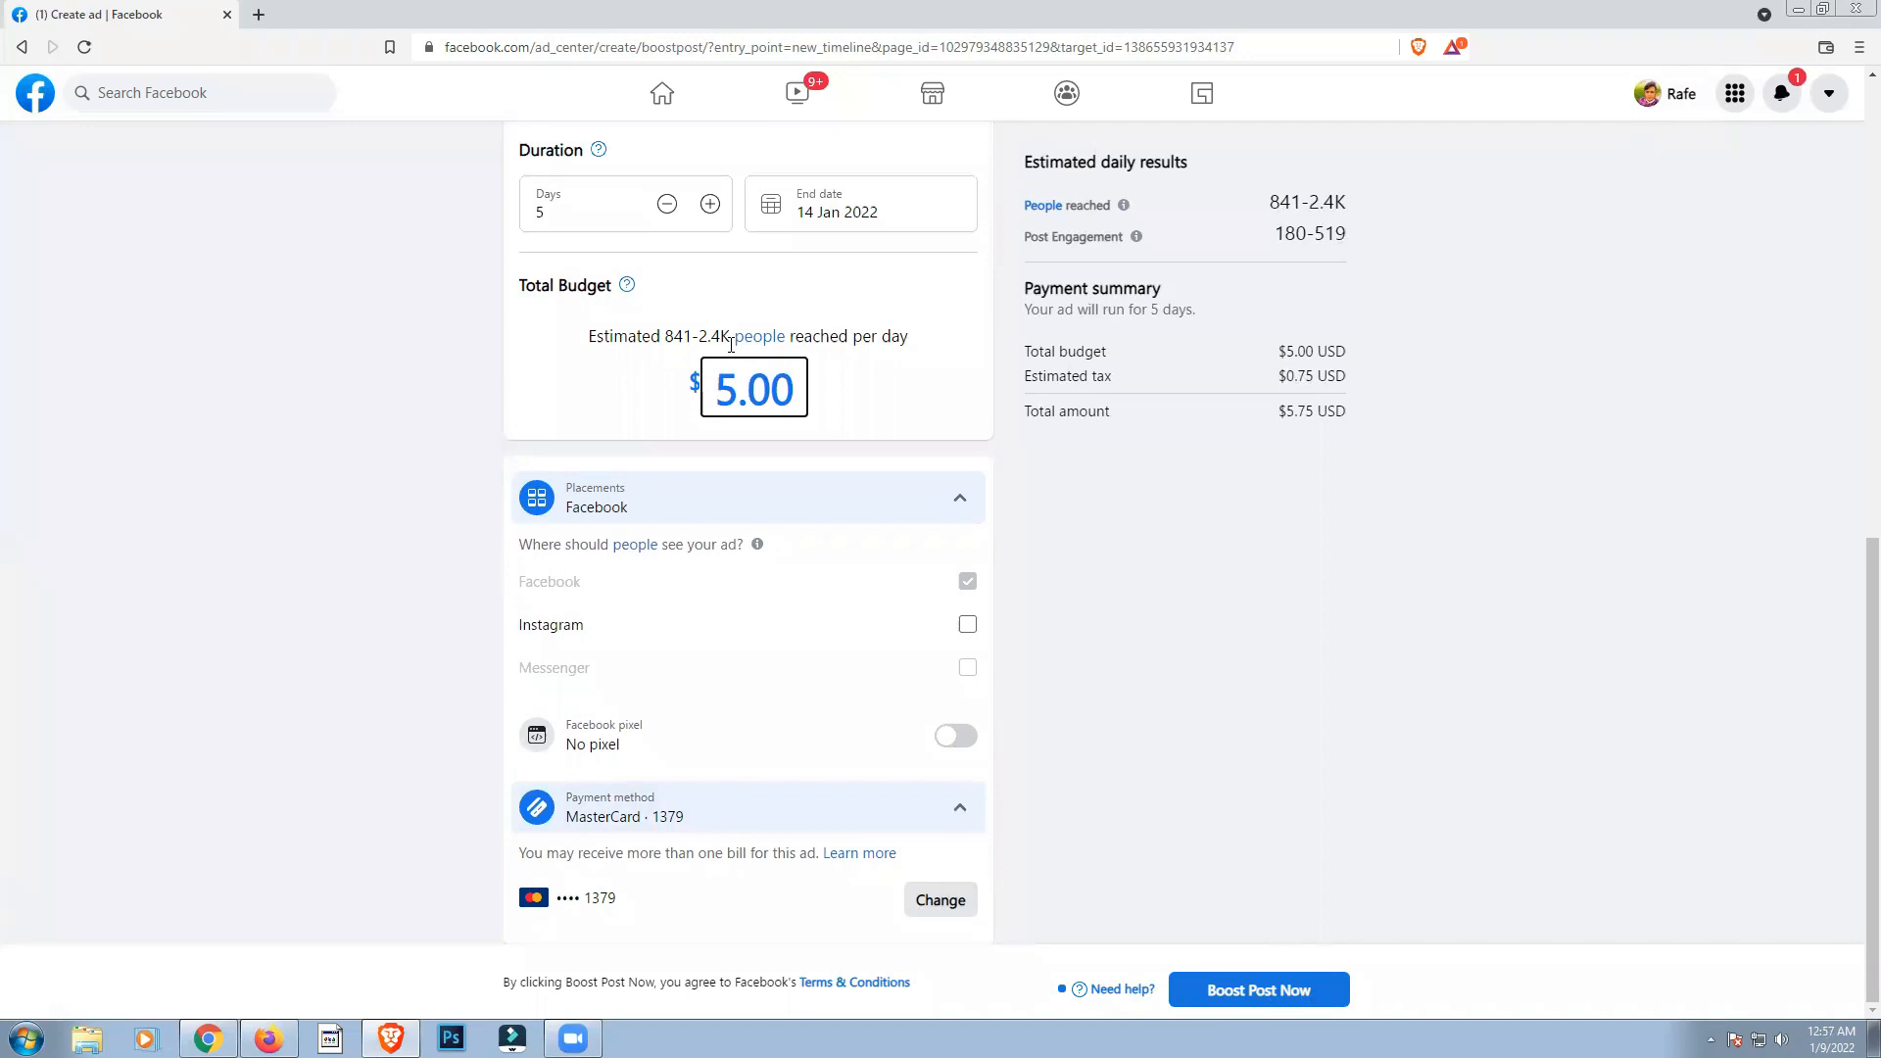
{"action": "type", "text": "2"}
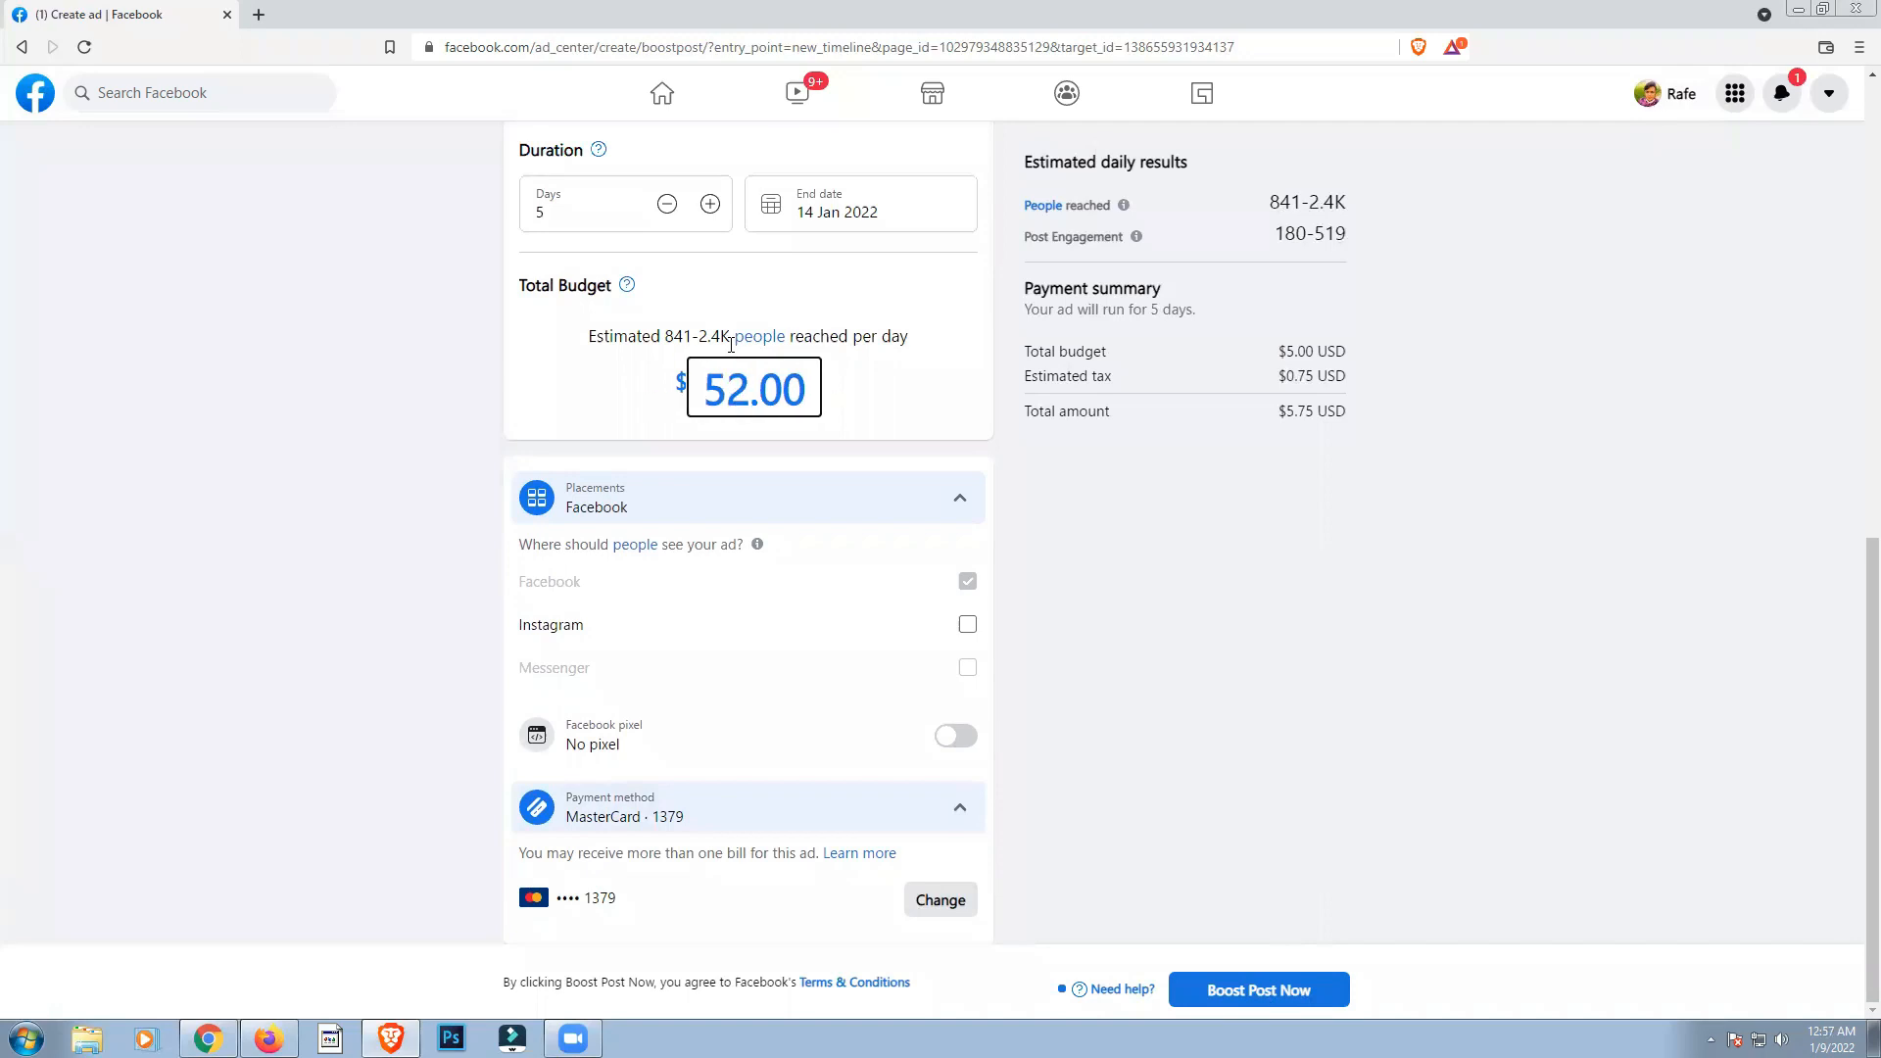
{"action": "key", "text": "BackSpace"}
{"action": "key", "text": "BackSpace"}
{"action": "type", "text": "2"}
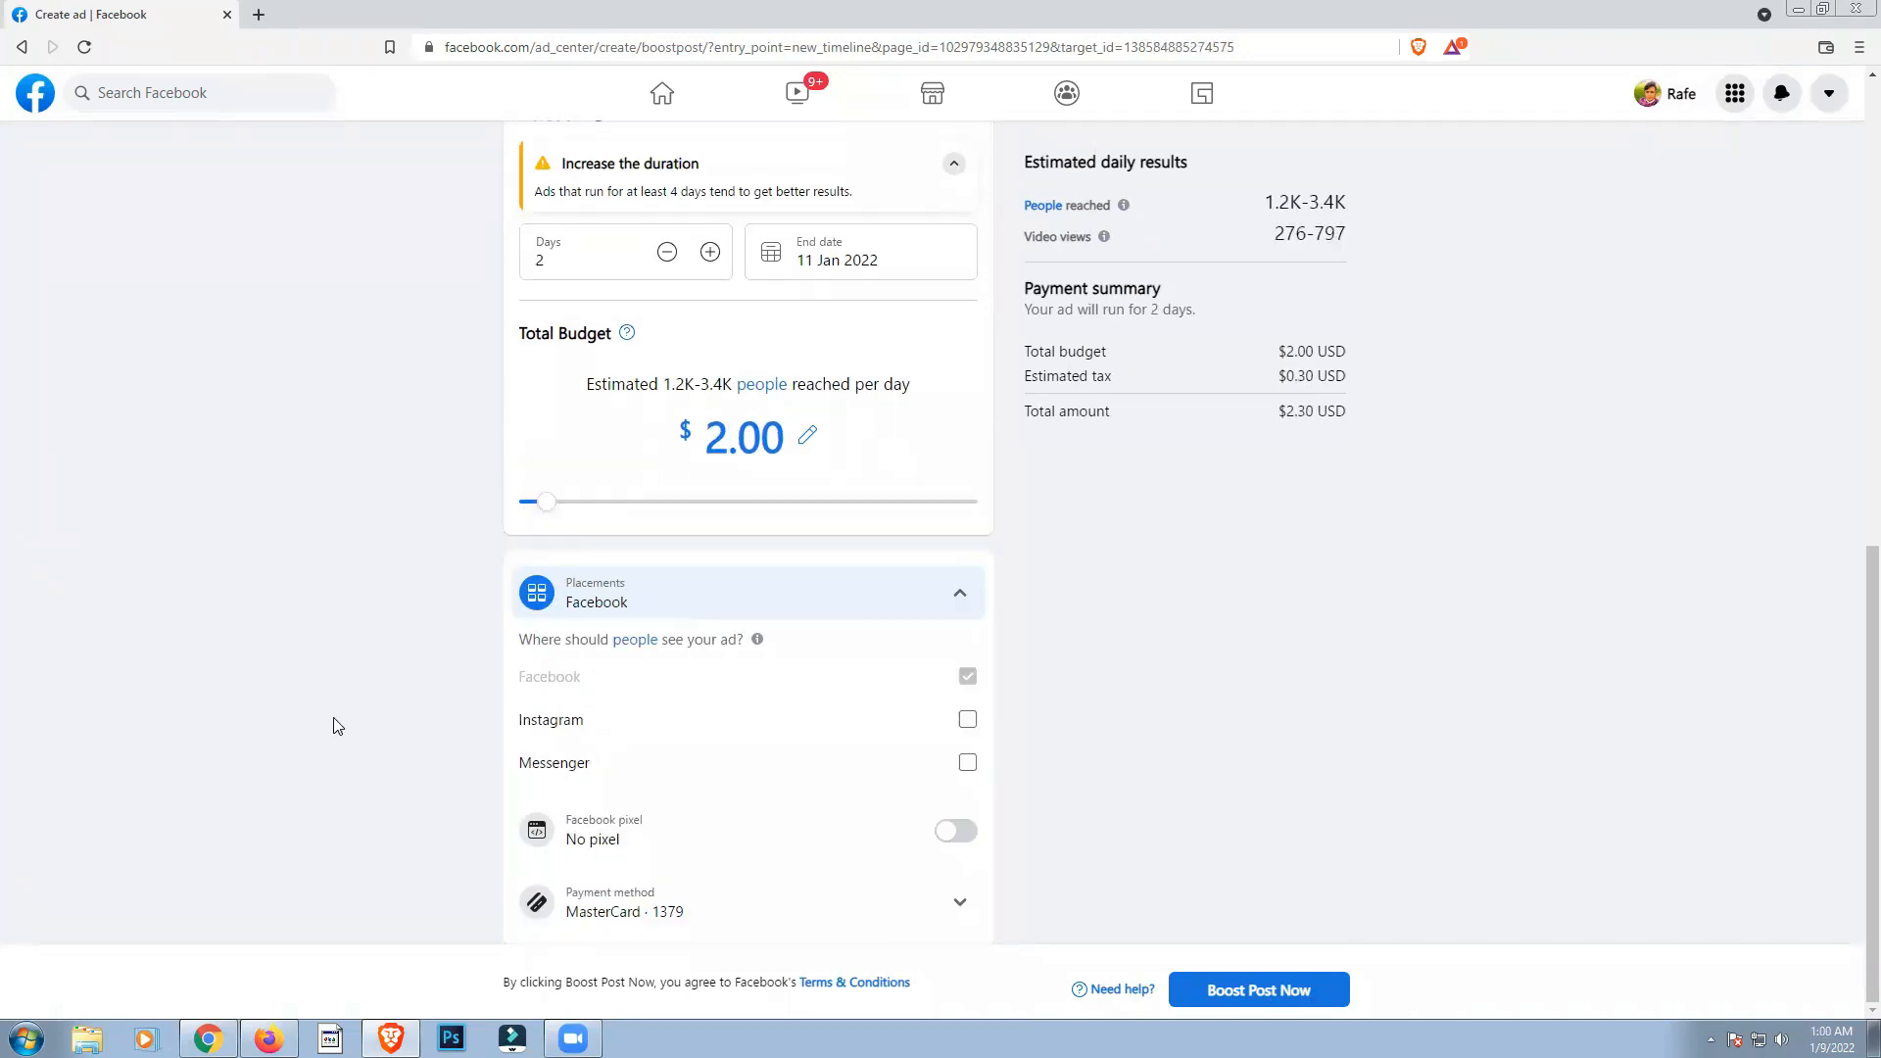
Step: Review the ad's estimated daily reach and remaining settings, and submit the post for boosting
{"action": "scroll", "coordinate": [343, 755], "scroll_direction": "up", "scroll_amount": 3}
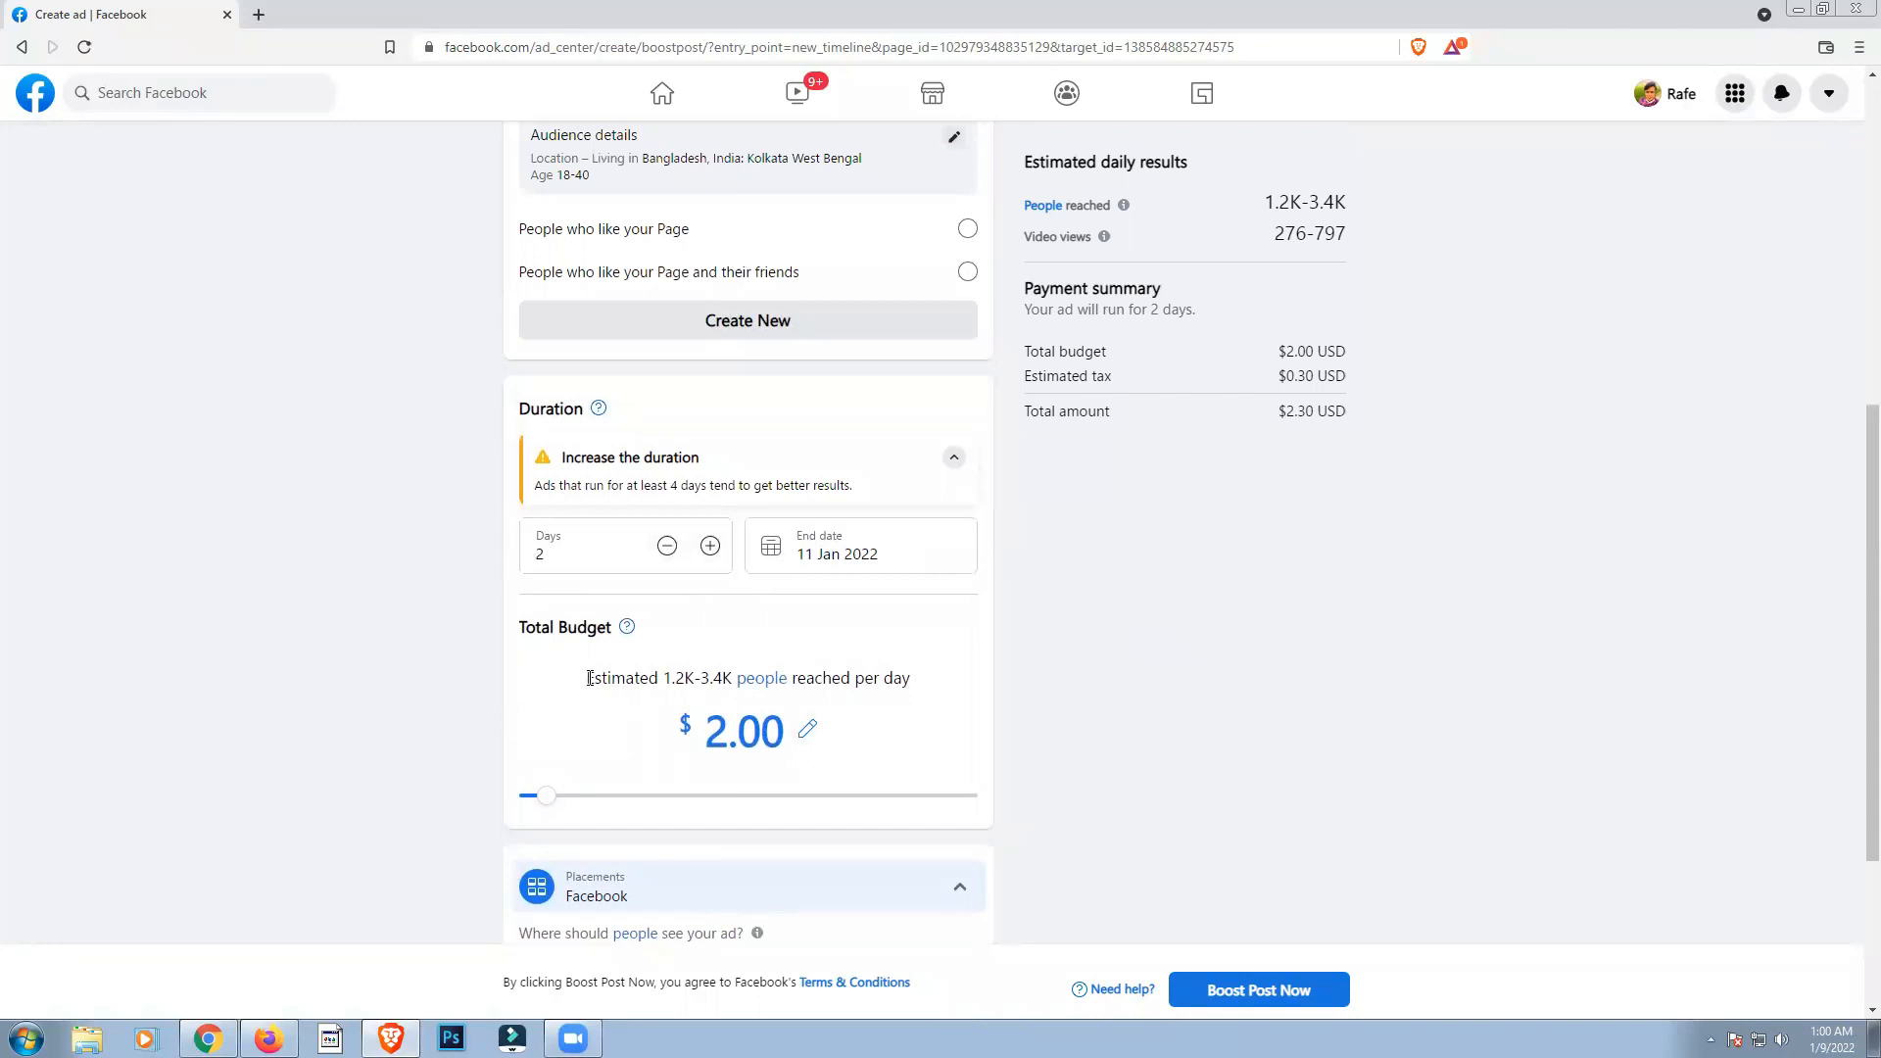
{"action": "left_click_drag", "start_coordinate": [653, 676], "coordinate": [933, 663]}
{"action": "left_click", "coordinate": [996, 693]}
{"action": "scroll", "coordinate": [871, 701], "scroll_direction": "down", "scroll_amount": 3}
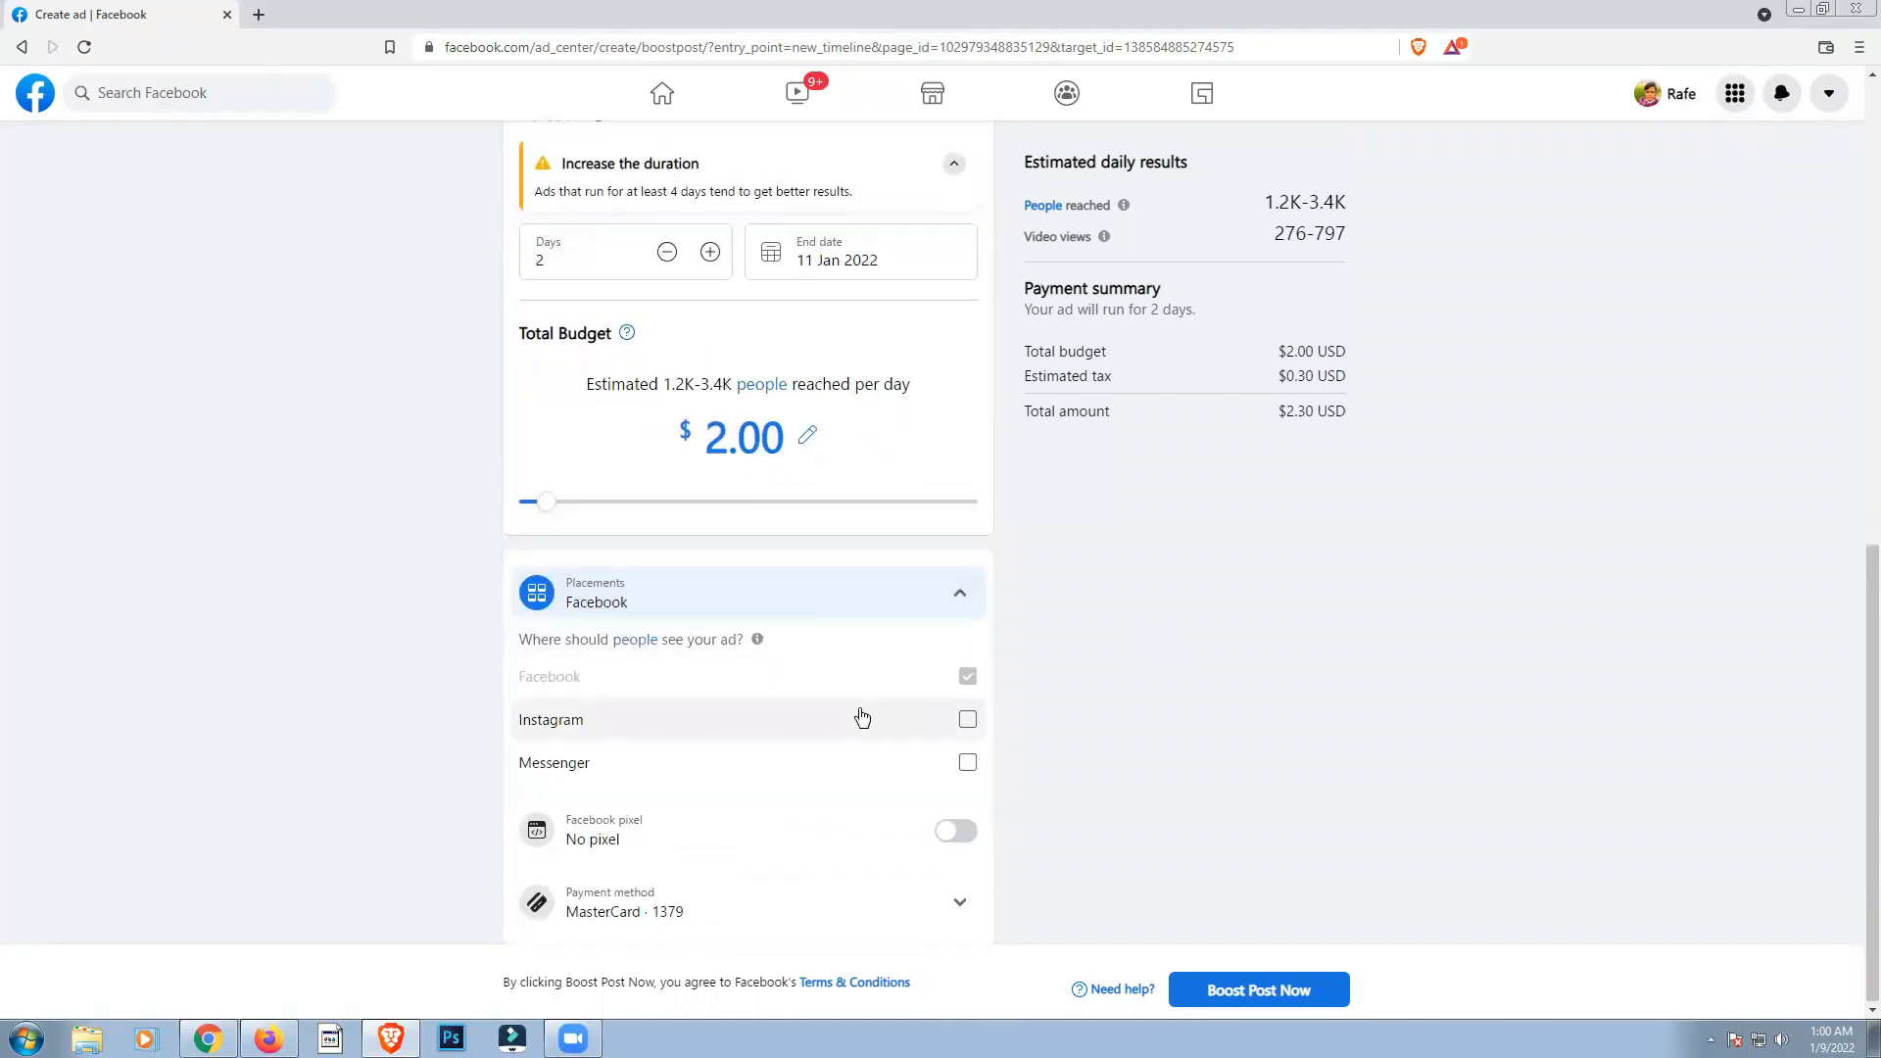
{"action": "left_click", "coordinate": [1264, 991]}
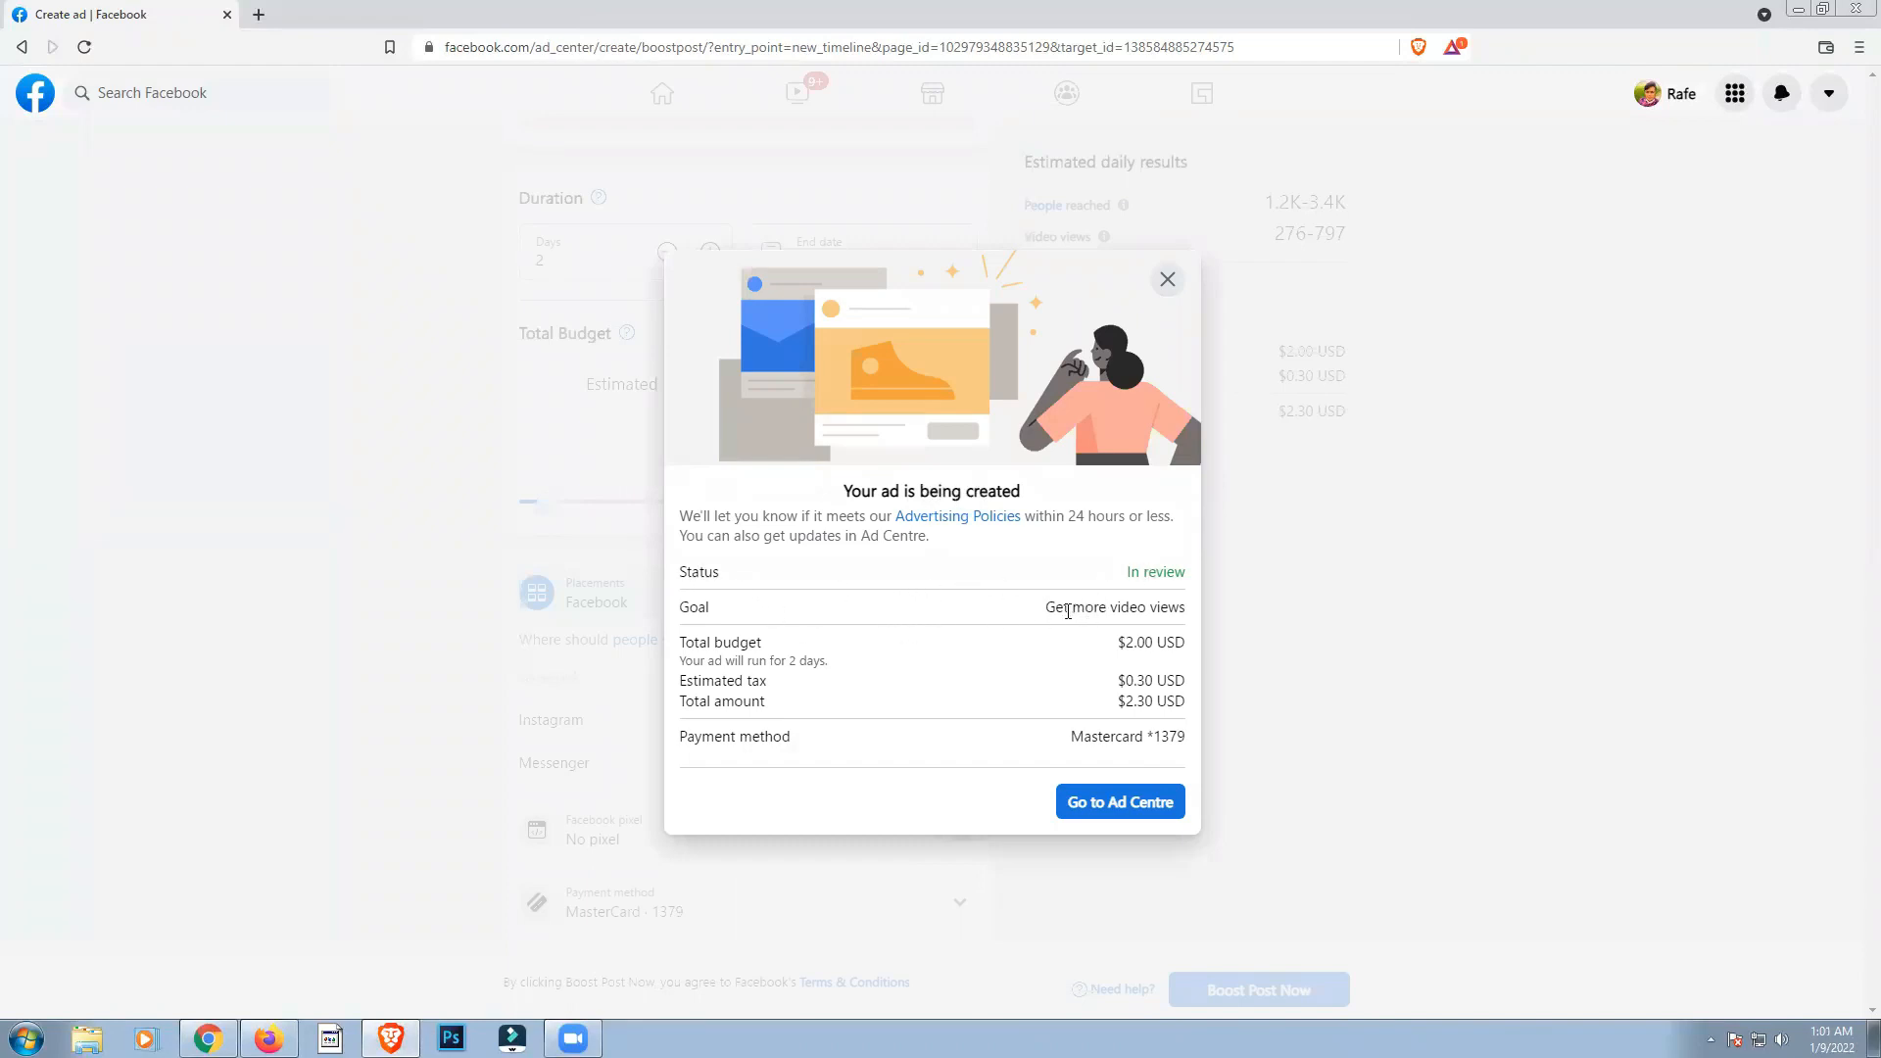
Step: Check the submitted ad's goal and total amount, and open Ad Centre to look over the Page's ads
{"action": "left_click_drag", "start_coordinate": [1025, 612], "coordinate": [1180, 609]}
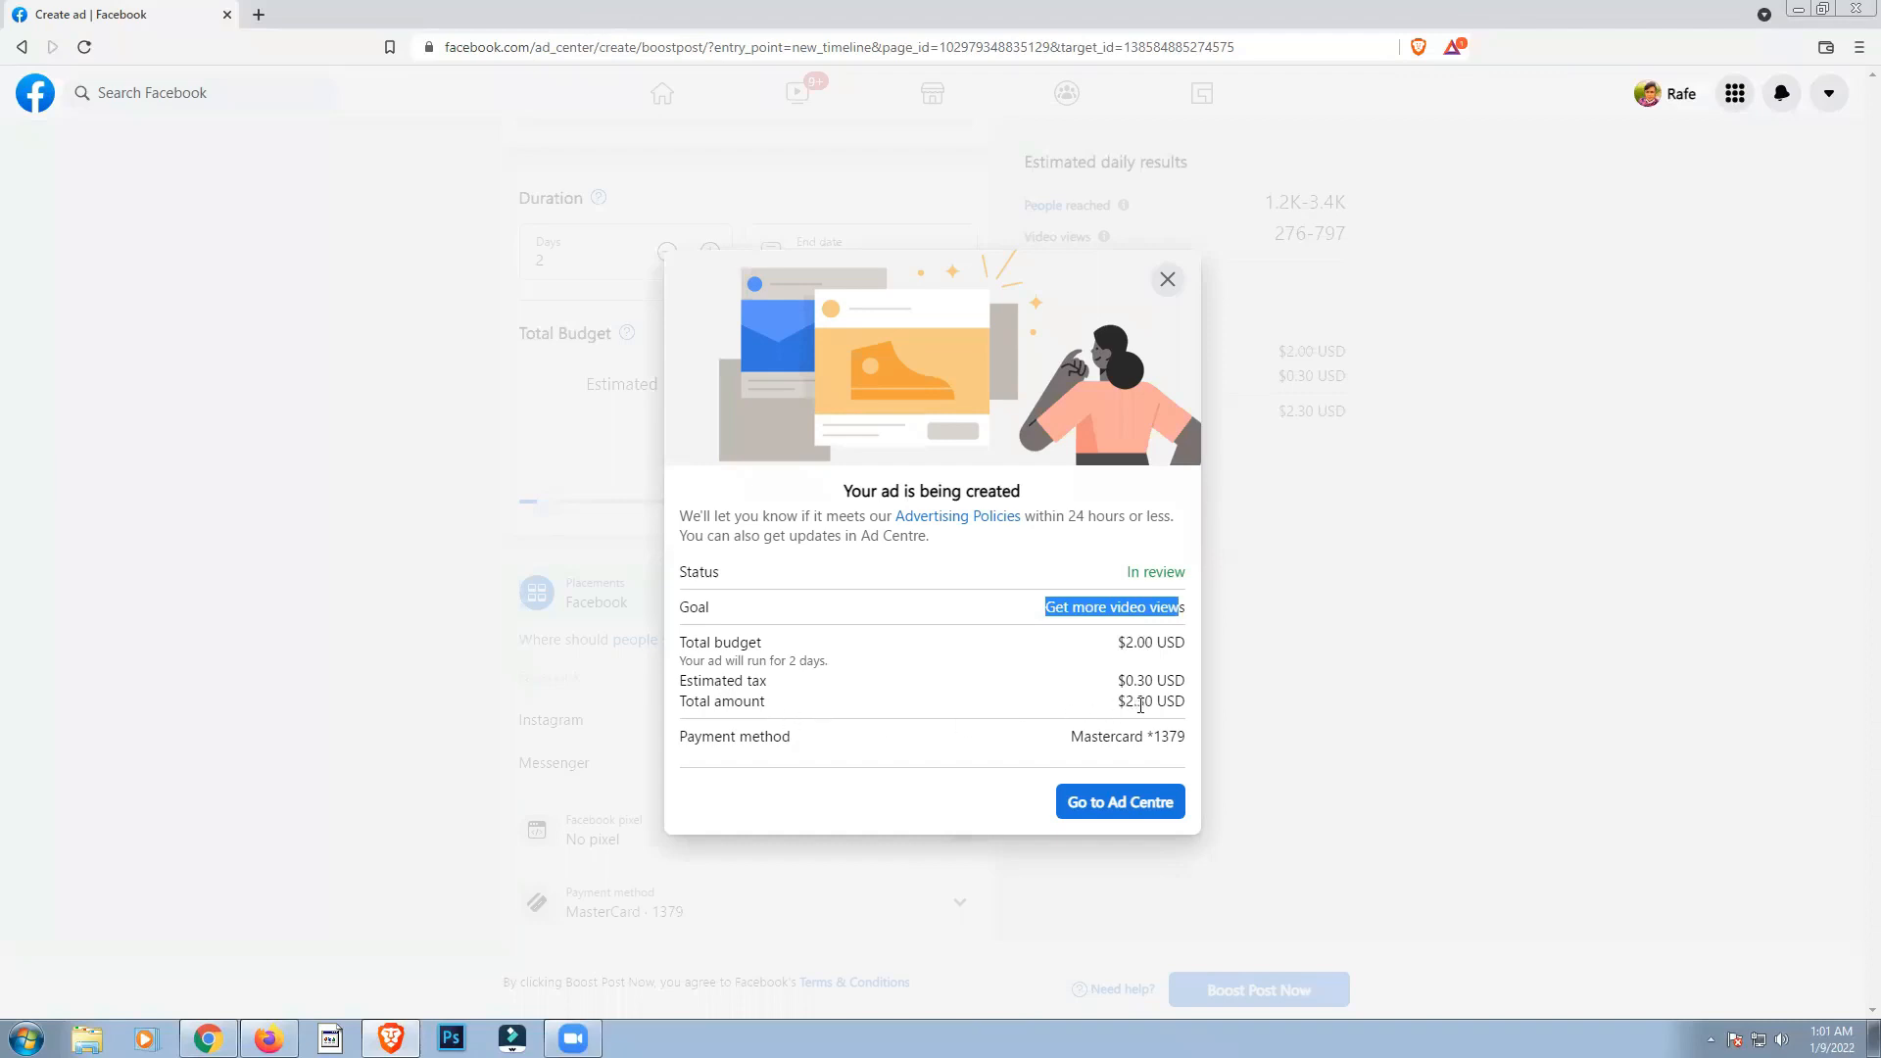
{"action": "left_click_drag", "start_coordinate": [1117, 680], "coordinate": [1157, 699]}
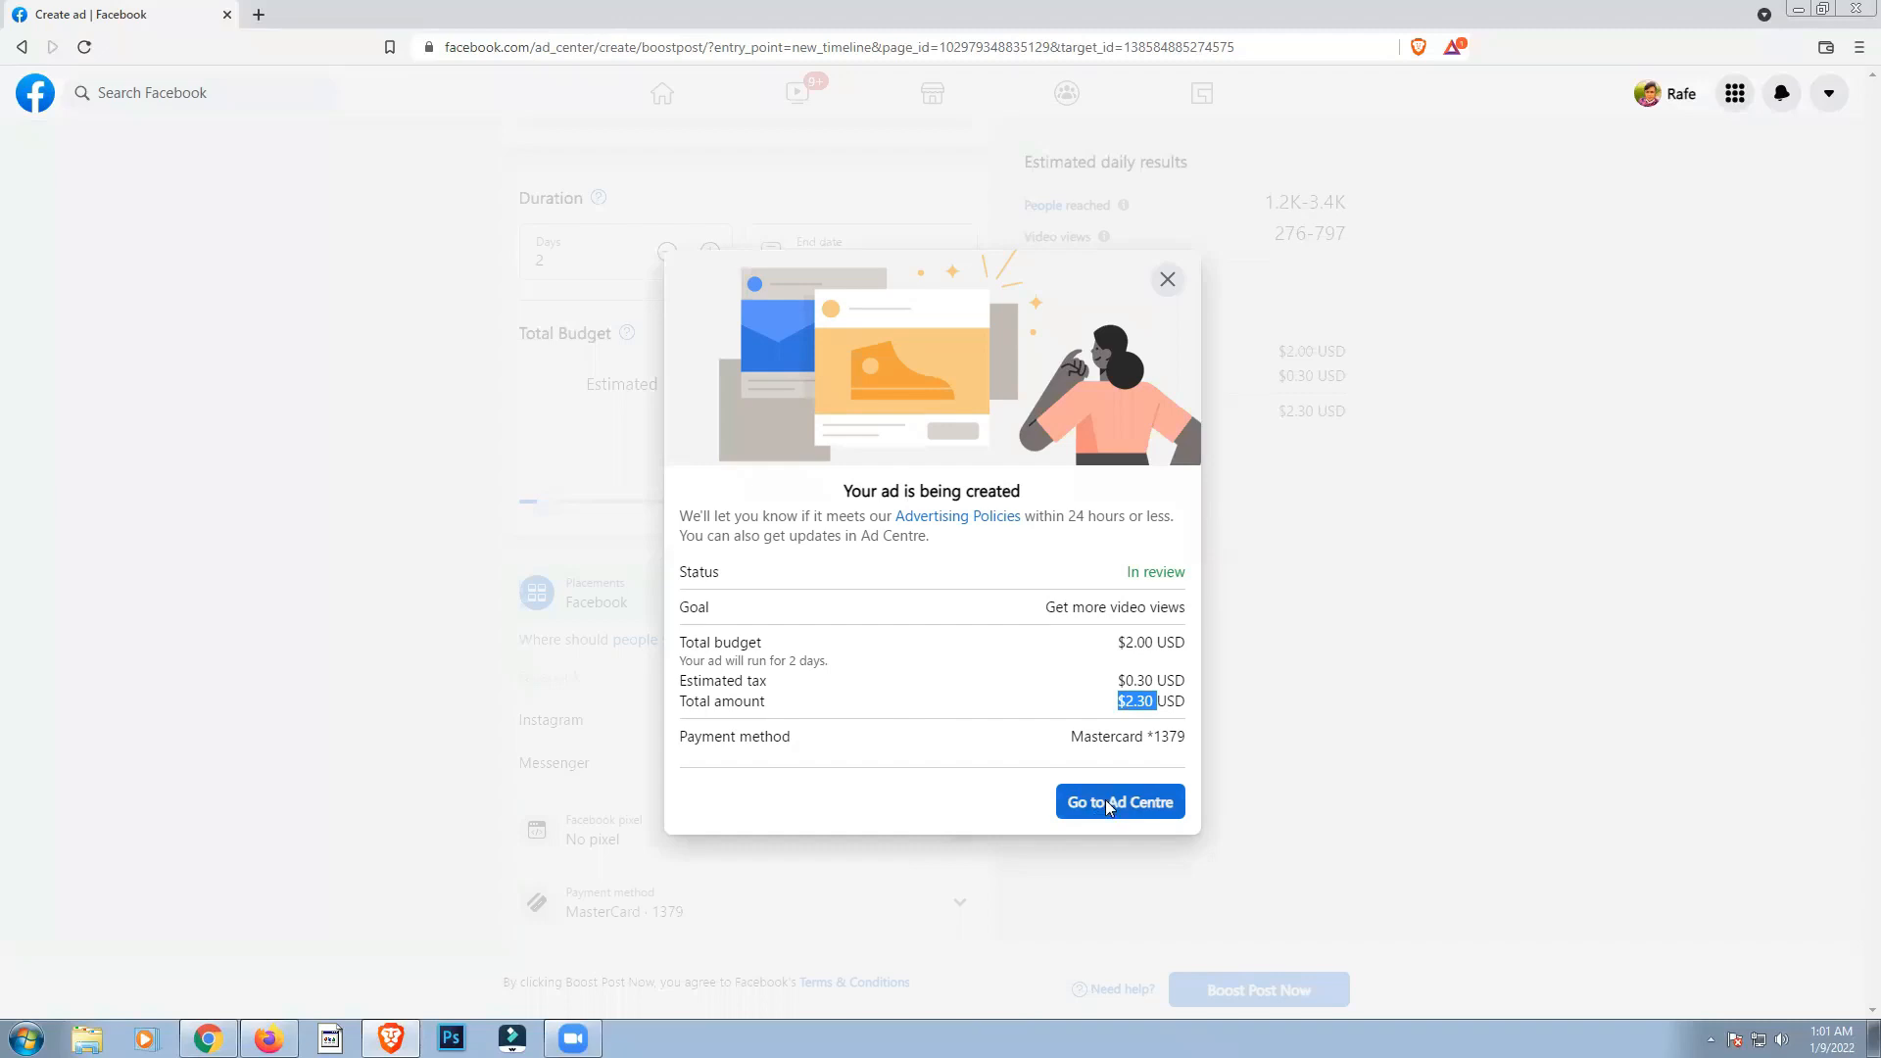
{"action": "left_click", "coordinate": [1108, 804]}
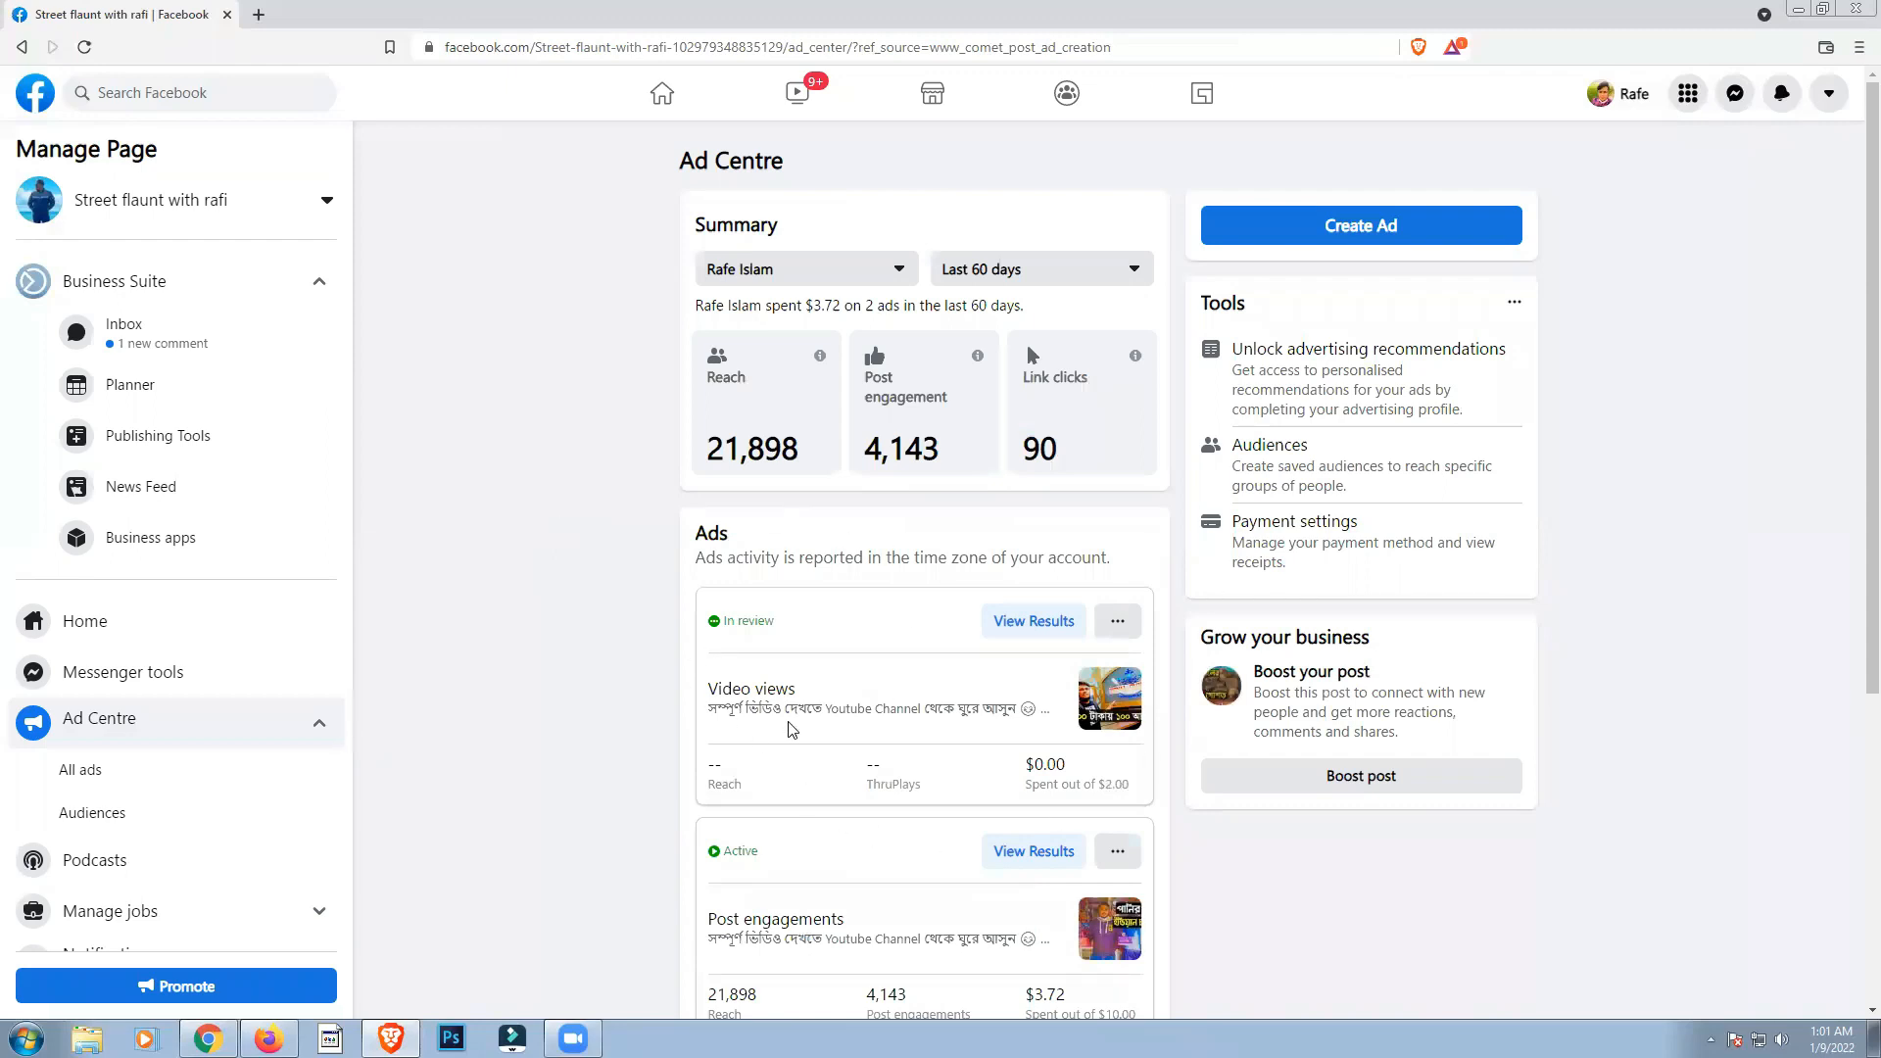
{"action": "scroll", "coordinate": [792, 730], "scroll_direction": "down", "scroll_amount": 5}
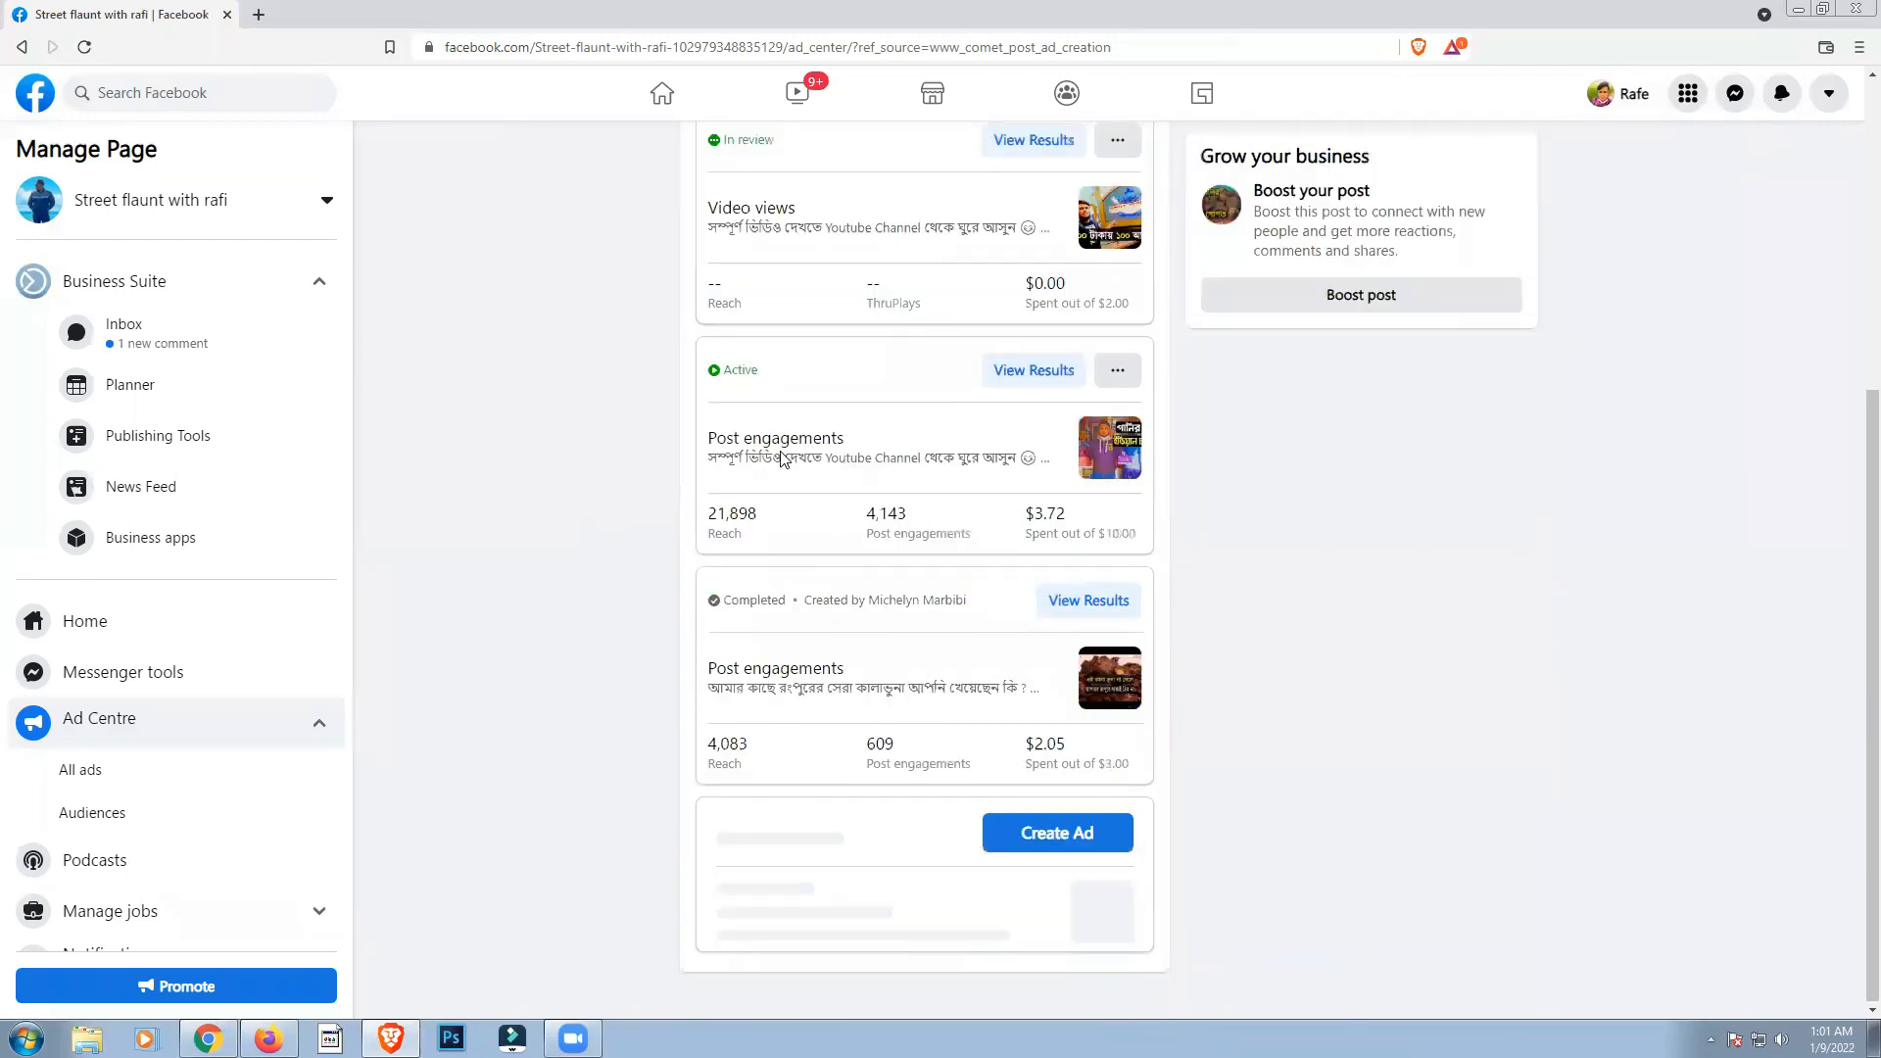
{"action": "scroll", "coordinate": [720, 382], "scroll_direction": "up", "scroll_amount": 3}
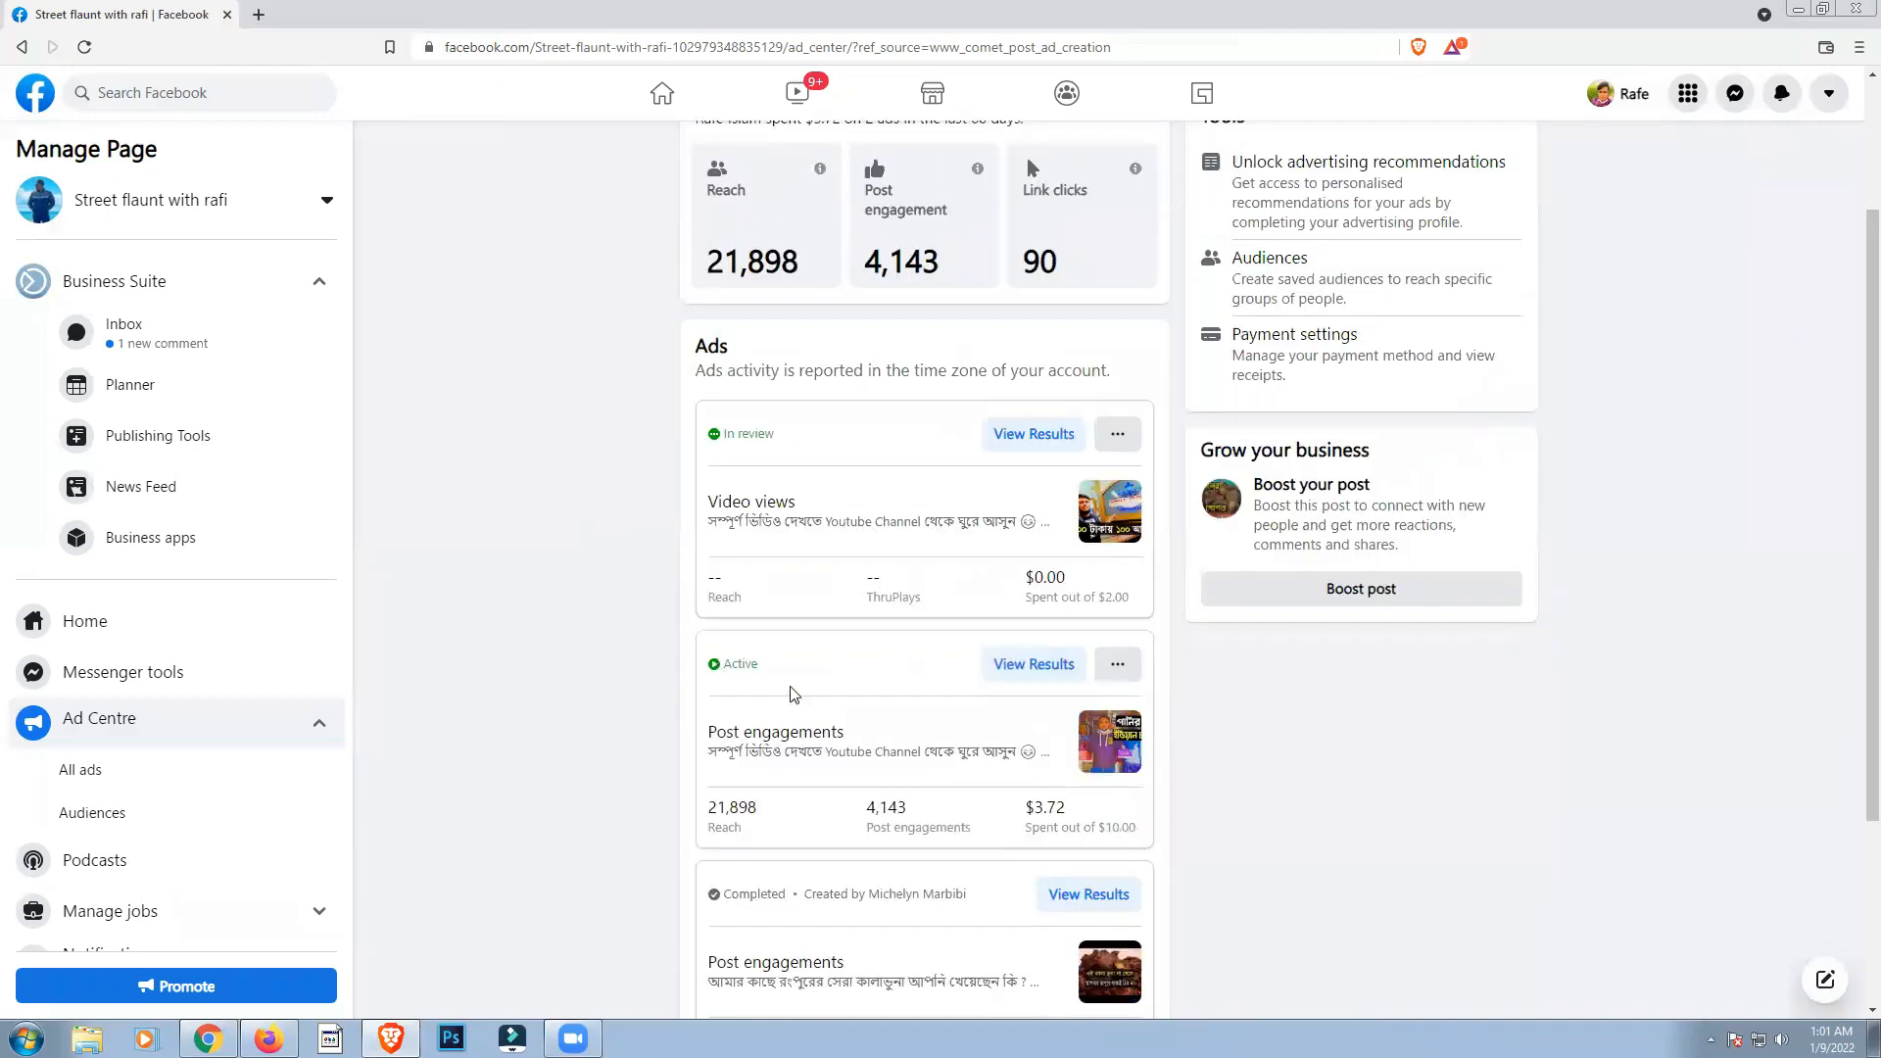